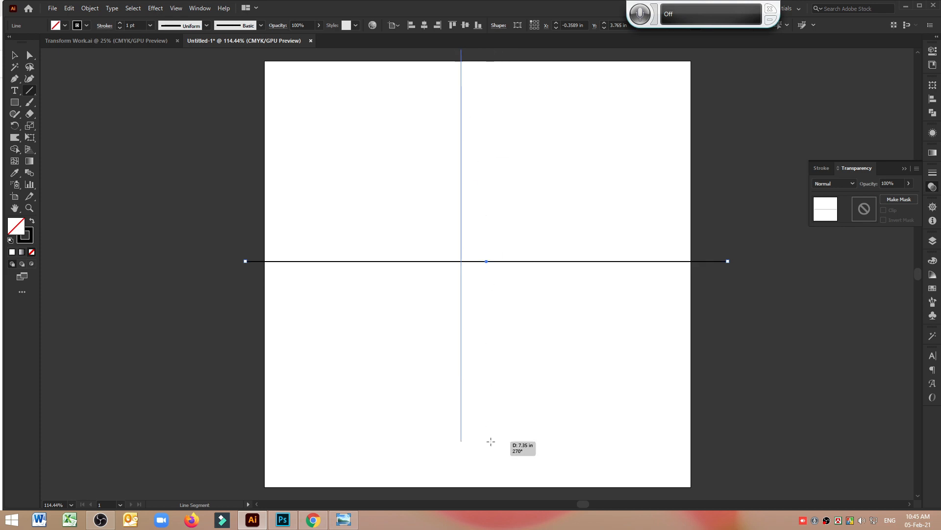
Undo the last vertical line and redraw it about 8.6 in long, extending past both ends of the artboard.
key(ctrl+z)
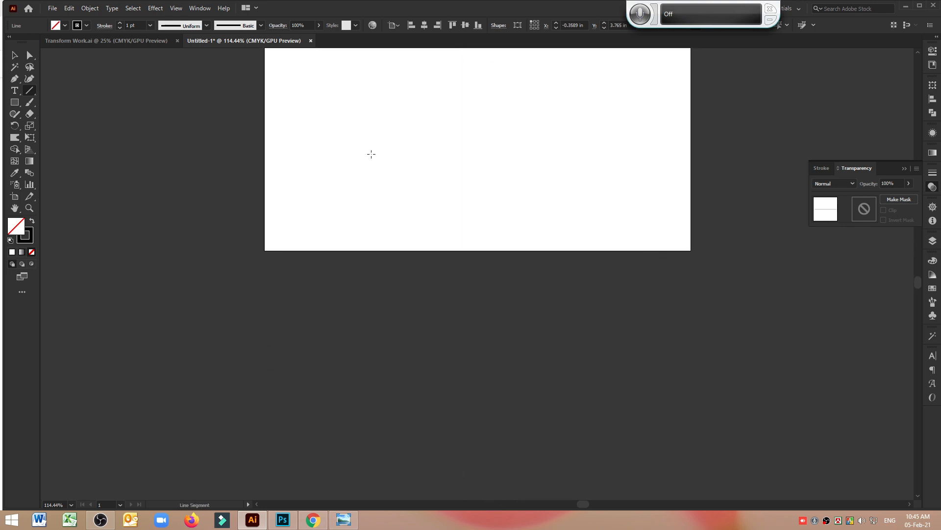
key(ctrl+1)
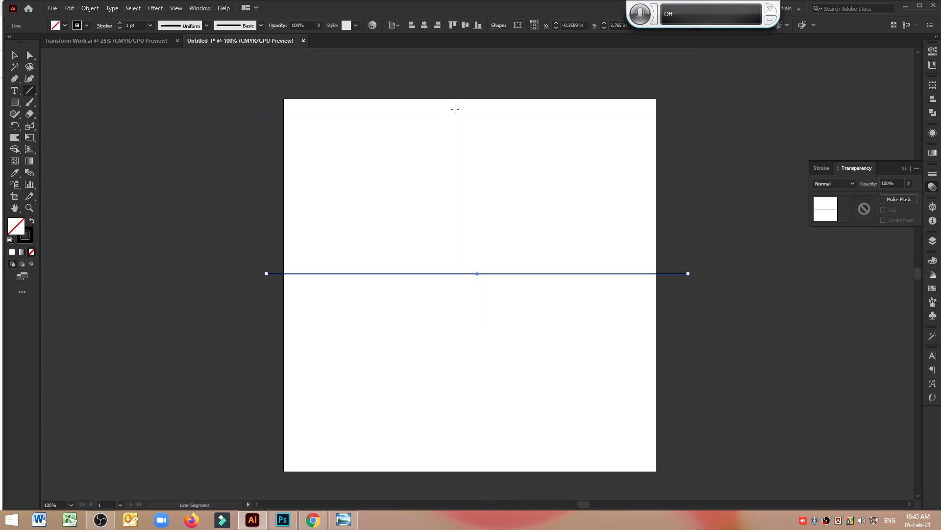
drag(462, 88, 479, 486)
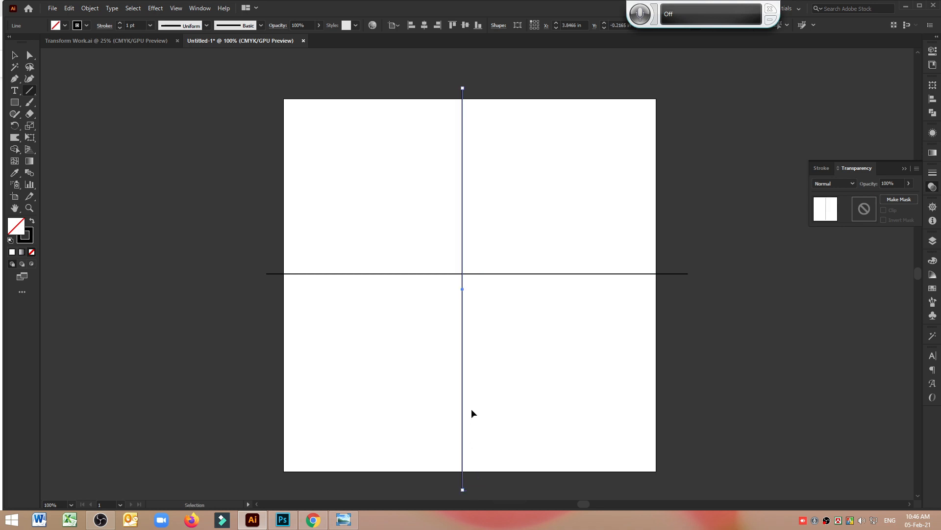
Select both lines and center them horizontally and vertically, aligned to the artboard.
key(ctrl+a)
click(397, 27)
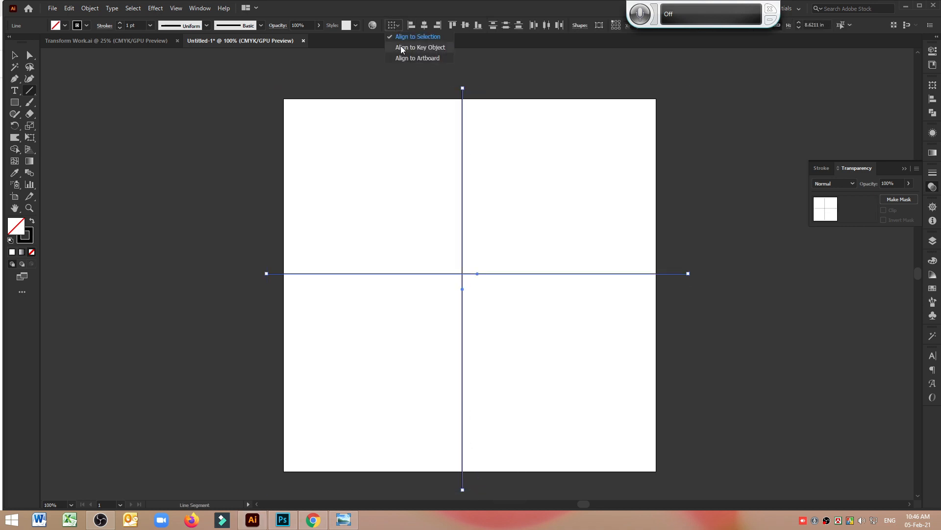
click(406, 57)
click(426, 27)
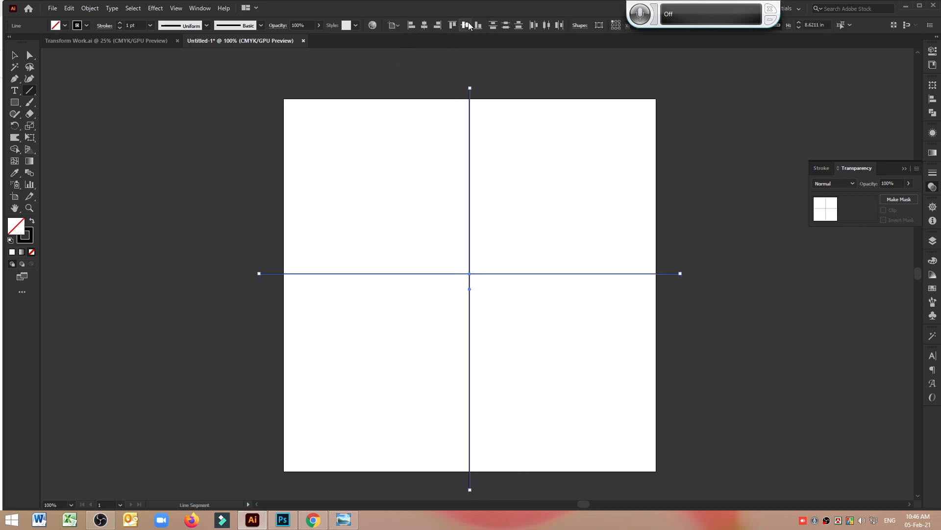
click(465, 25)
Apply a Transform effect to both crossing lines with a 15° rotation angle and 11 copies.
key(v)
drag(255, 105, 641, 409)
click(155, 8)
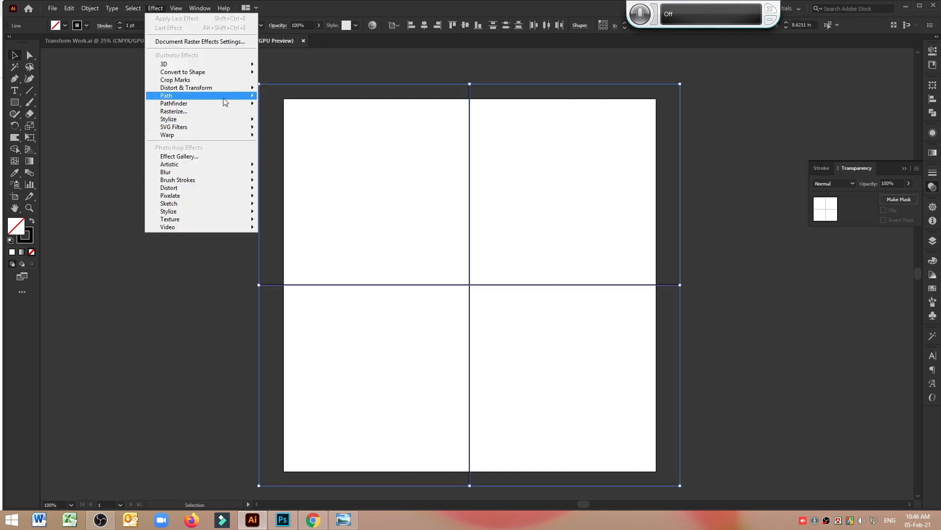
mouse_move(228, 89)
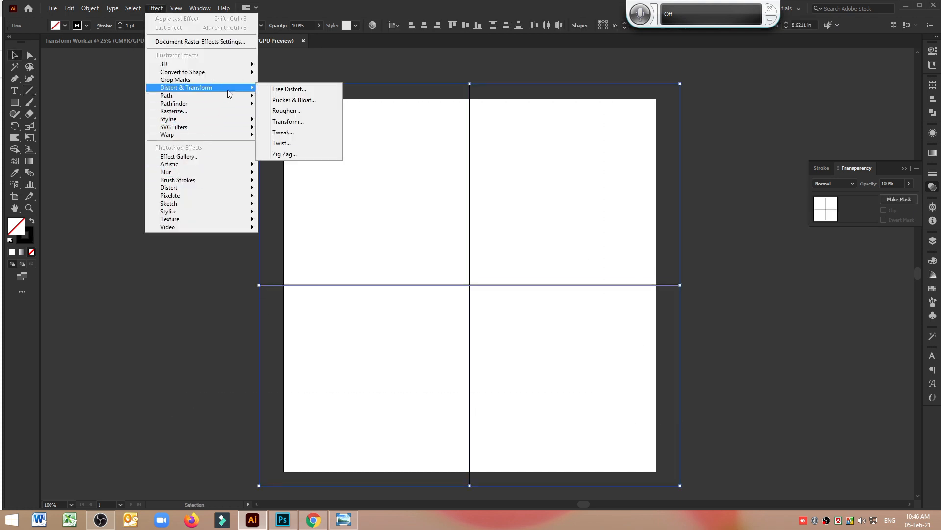
click(303, 124)
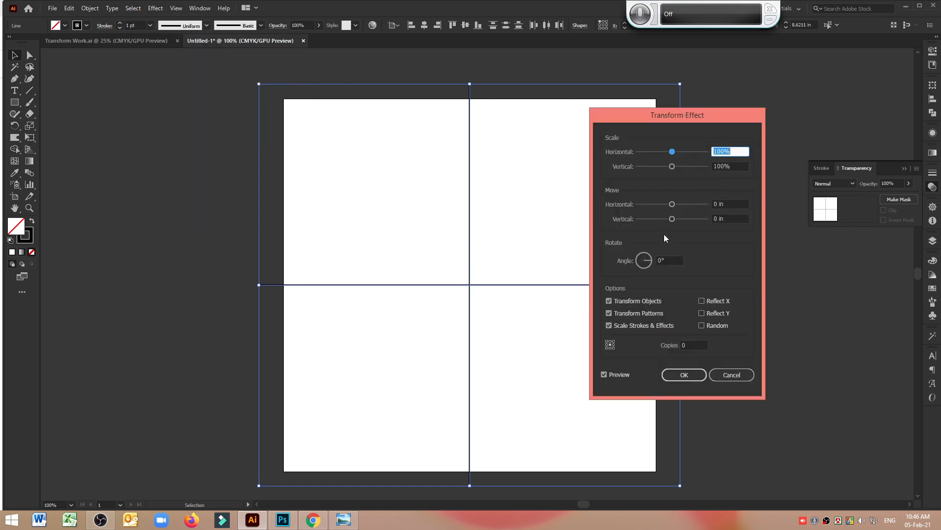
click(675, 261)
click(701, 345)
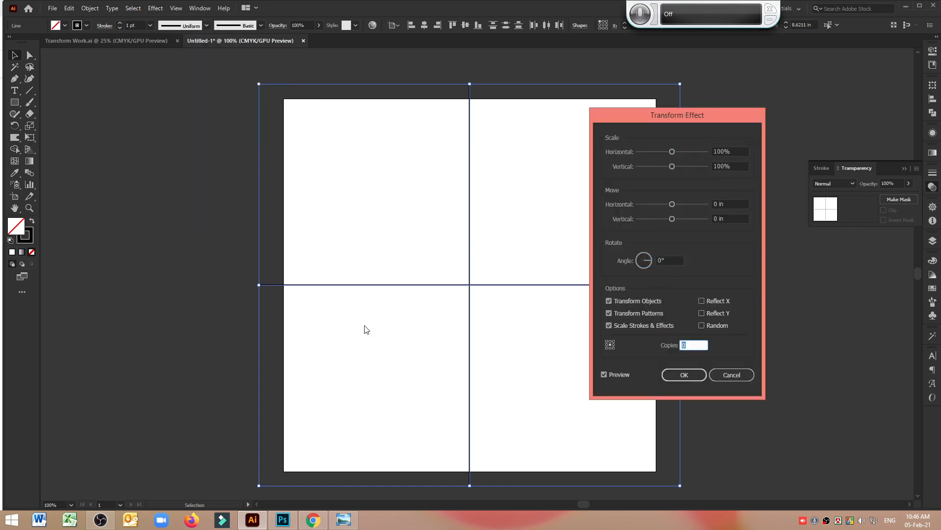
text(11)
click(675, 263)
text(15)
key(Tab)
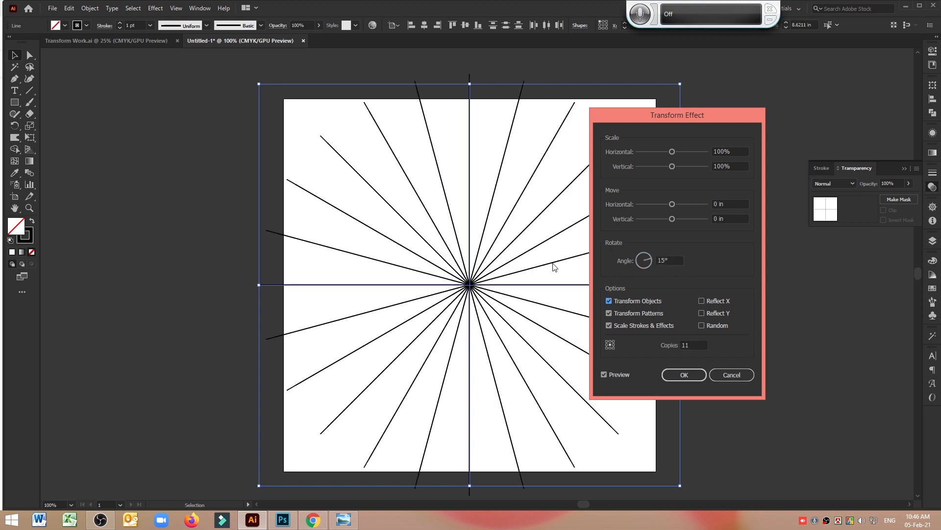
click(682, 380)
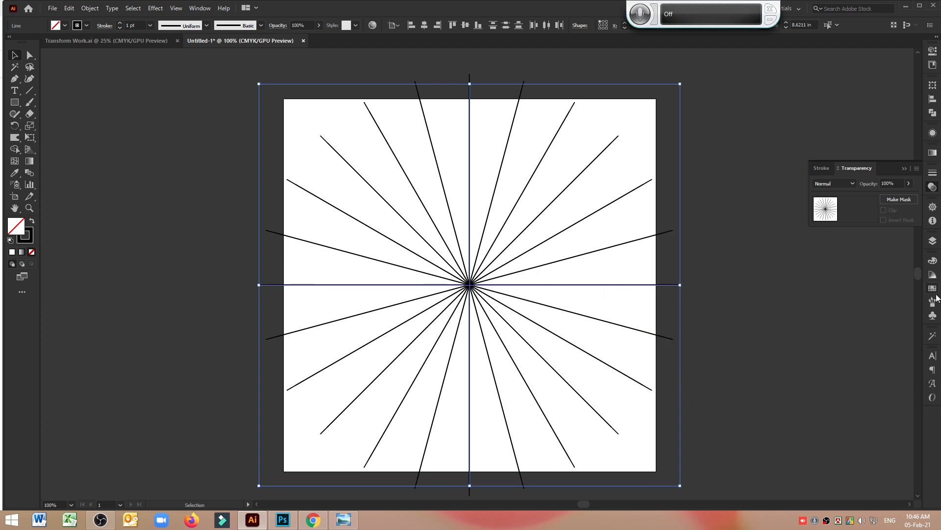
Add a new layer above the radial lines and lock Layer 1.
click(937, 245)
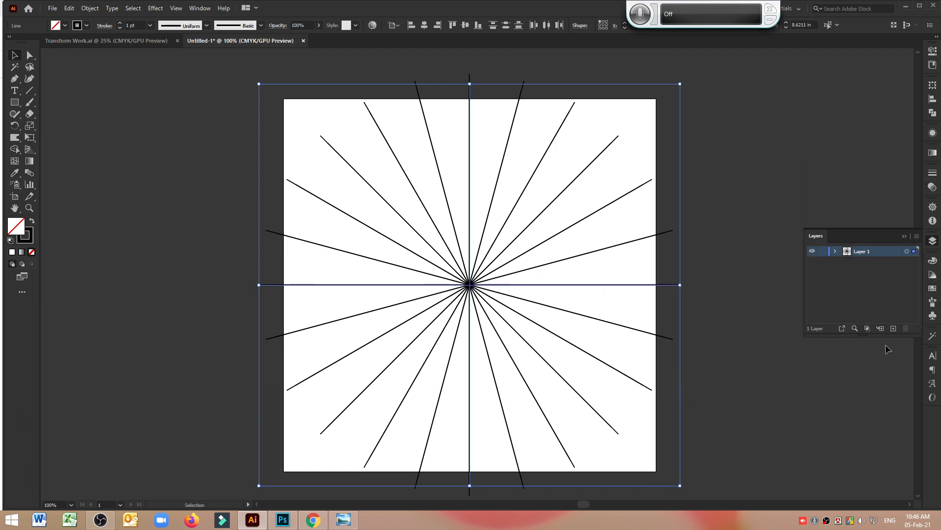
click(893, 328)
click(822, 261)
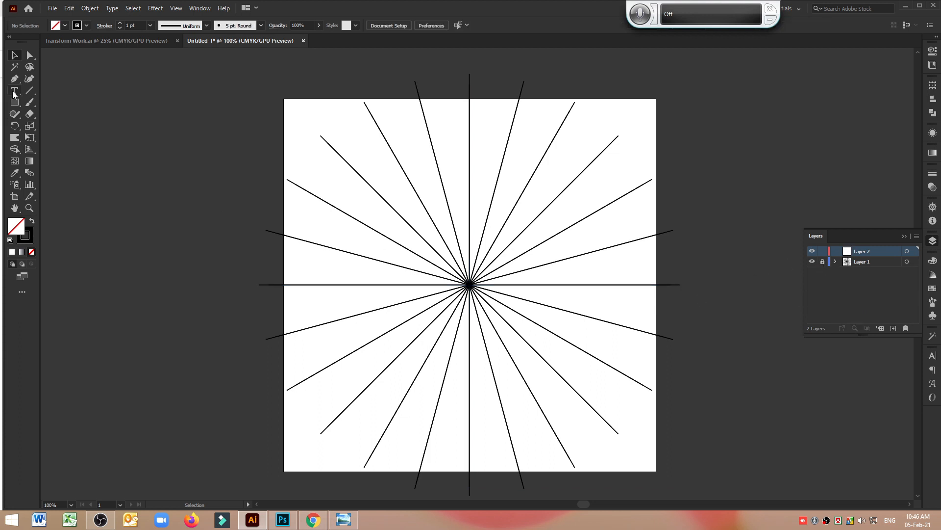
Draw a vertical line about 9 in long and a full-width horizontal line on Layer 2 over the central guides, and select both.
click(28, 91)
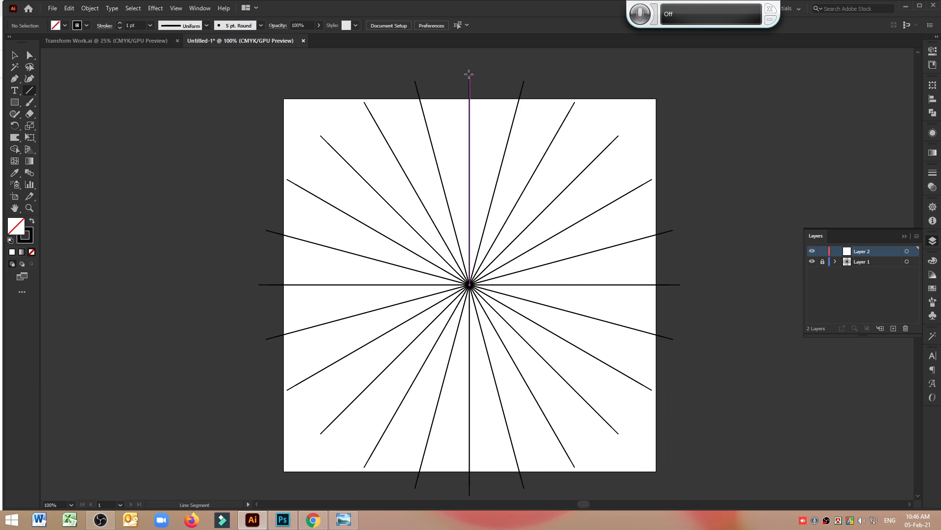
drag(467, 75, 470, 446)
scroll(470, 446, up, 3)
drag(261, 295, 680, 294)
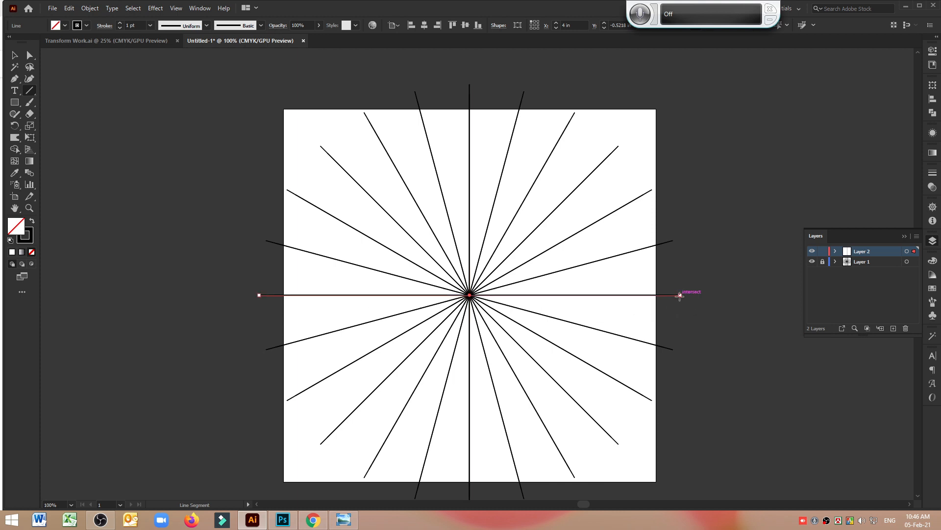
click(907, 251)
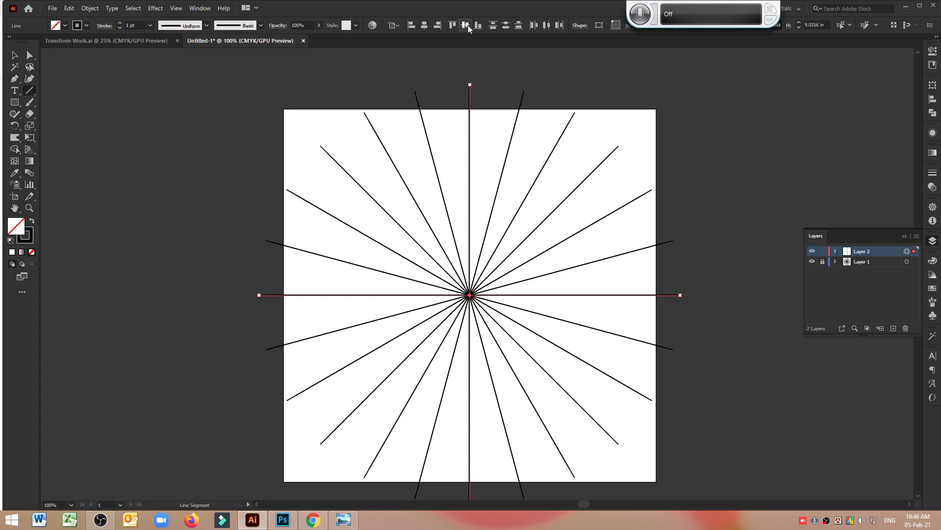
click(14, 55)
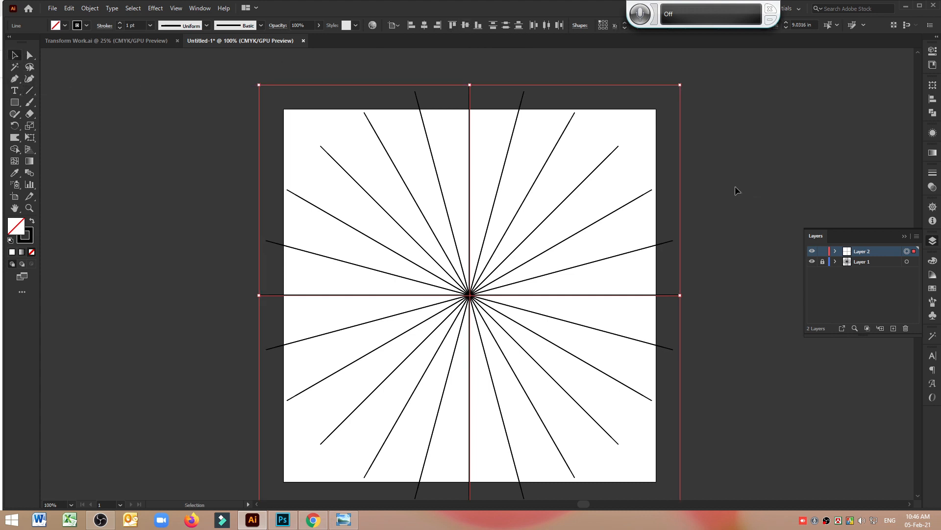
Hide Layer 2 and set the stroke weight of the unlocked Layer 1 lines to 0.25 pt.
click(813, 251)
click(863, 262)
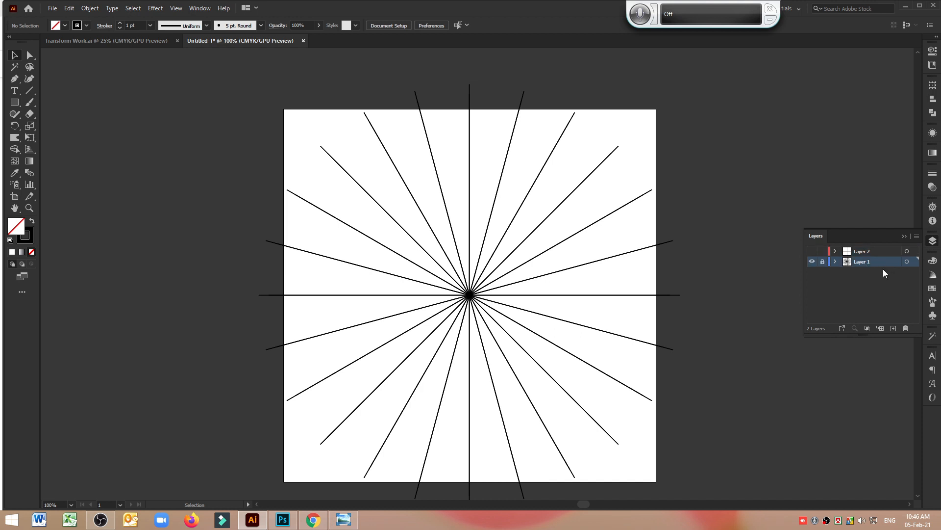
key(ctrl+equal)
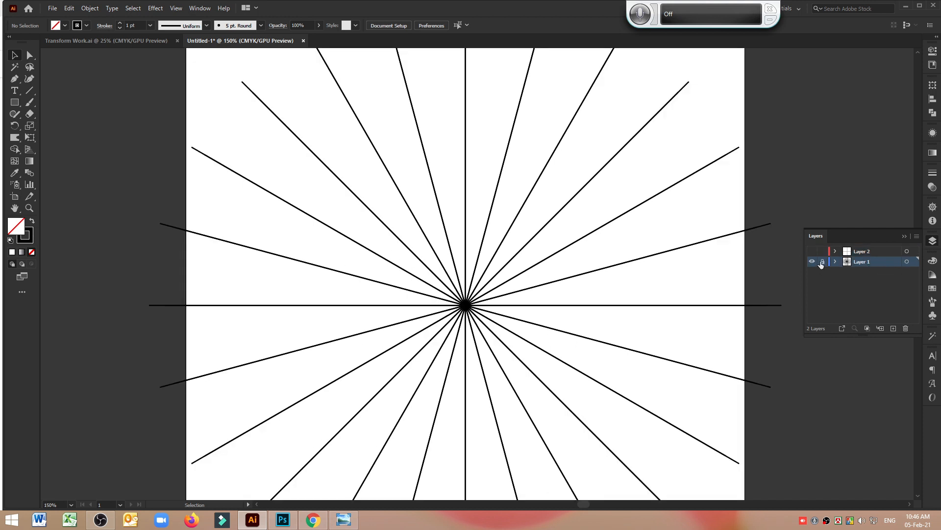
click(907, 263)
click(150, 26)
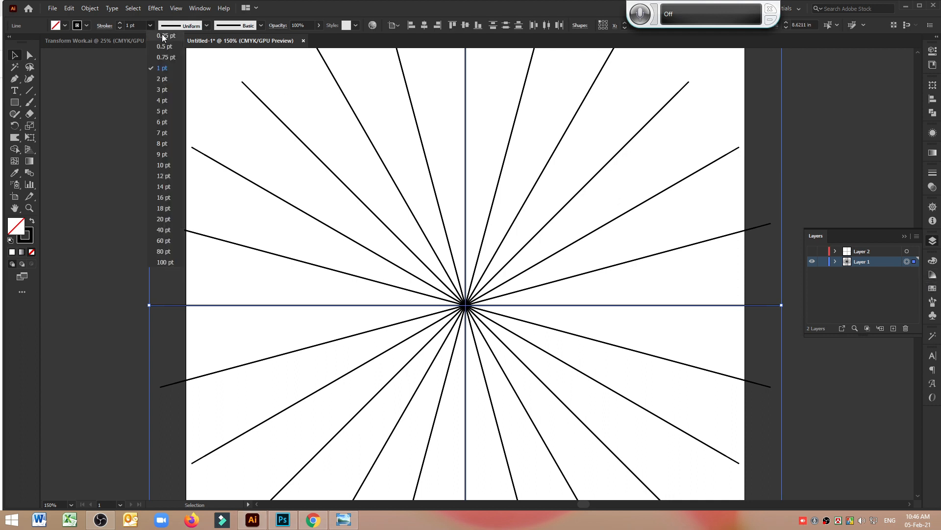
click(132, 65)
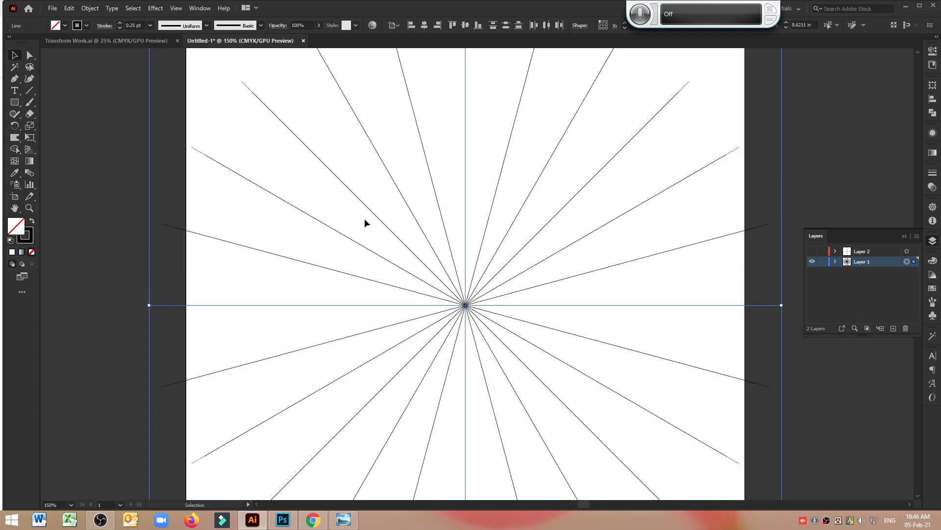
Expand the appearance of the radial guide lines and lock Layer 1 again.
scroll(365, 220, up, 3)
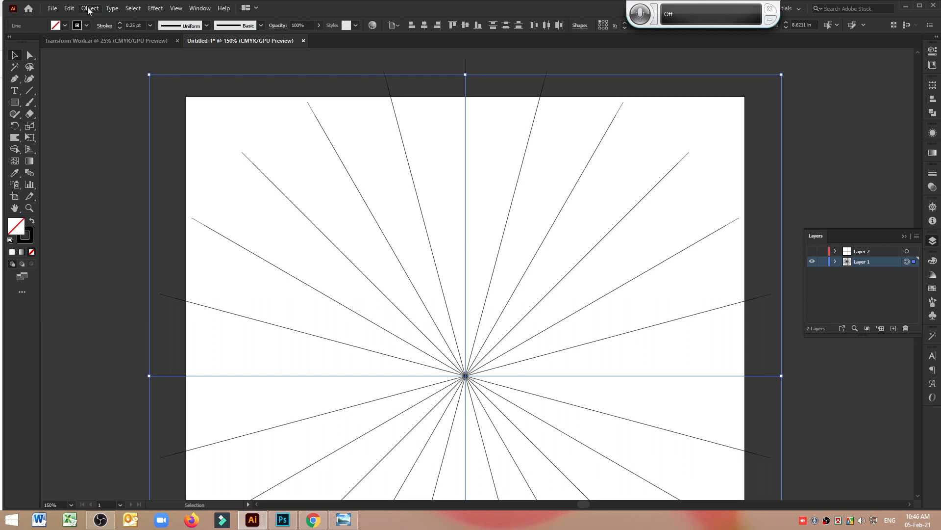
click(89, 8)
click(120, 133)
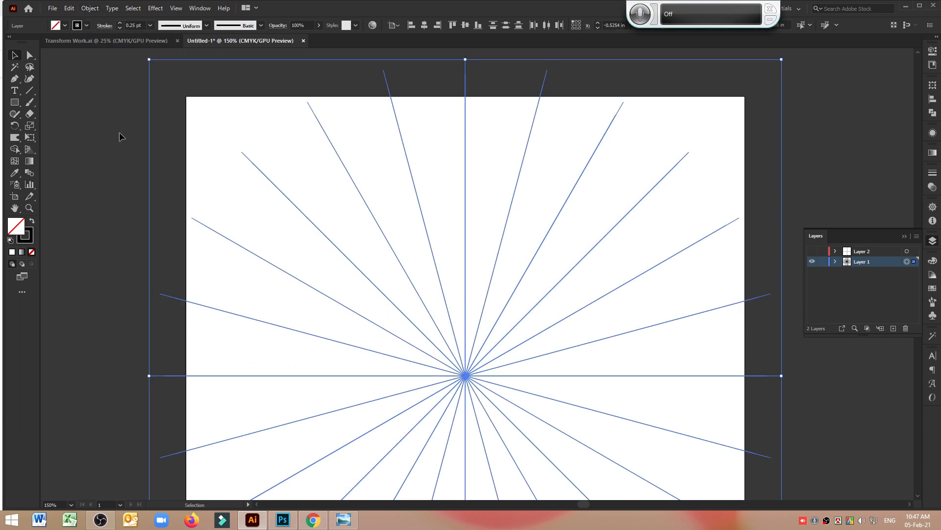
click(823, 262)
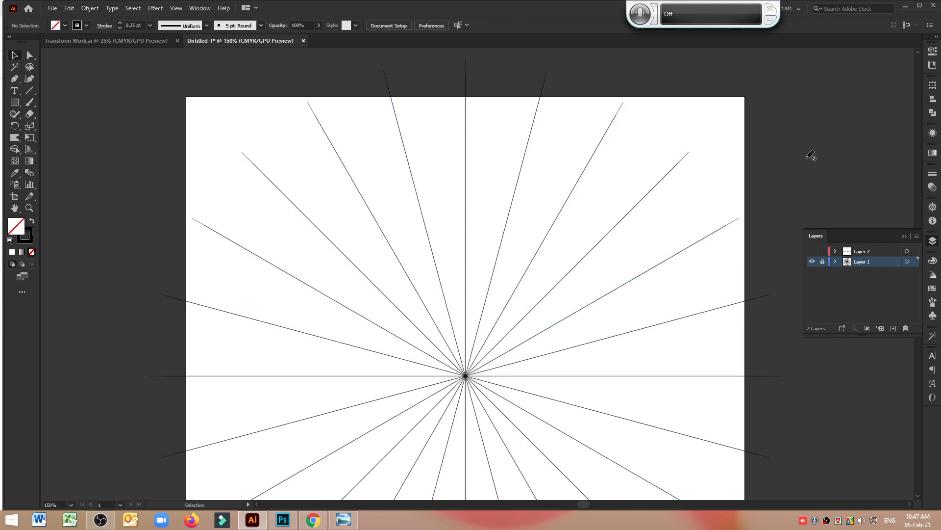
Show and target Layer 2, and paint a short wavy brush stroke across the vertical axis above the center.
click(812, 251)
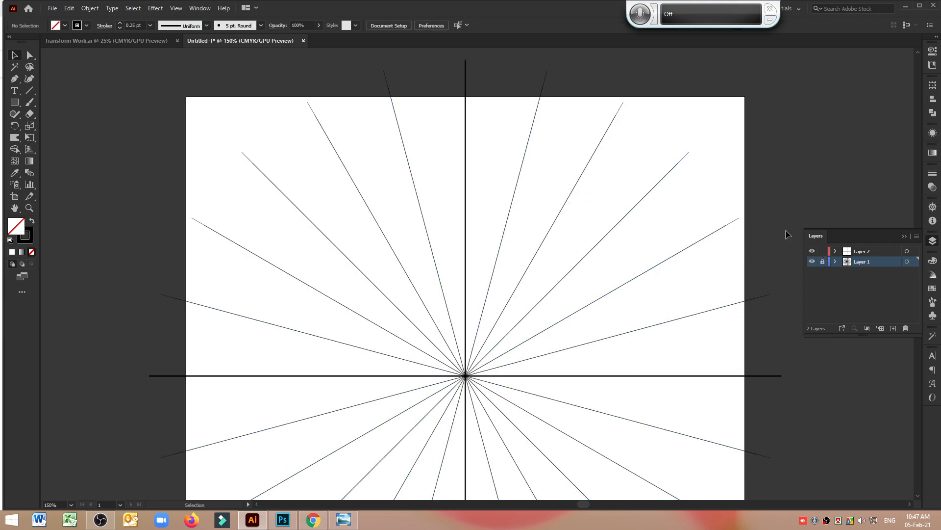
click(908, 252)
click(29, 102)
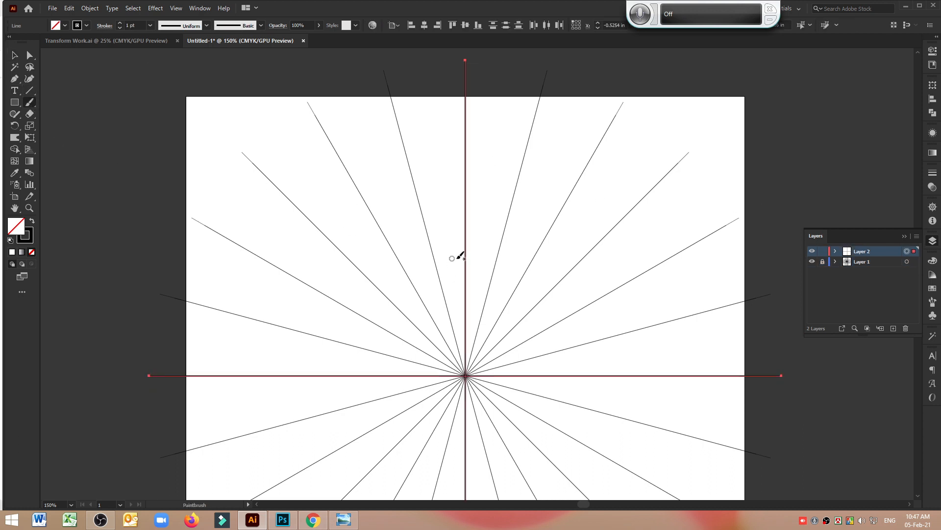
mouse_move(466, 249)
mouse_down()
mouse_move(480, 278)
mouse_move(459, 308)
mouse_up()
Apply a Transform effect to the whole of Layer 2 with Reflect X and 1 copy.
click(907, 252)
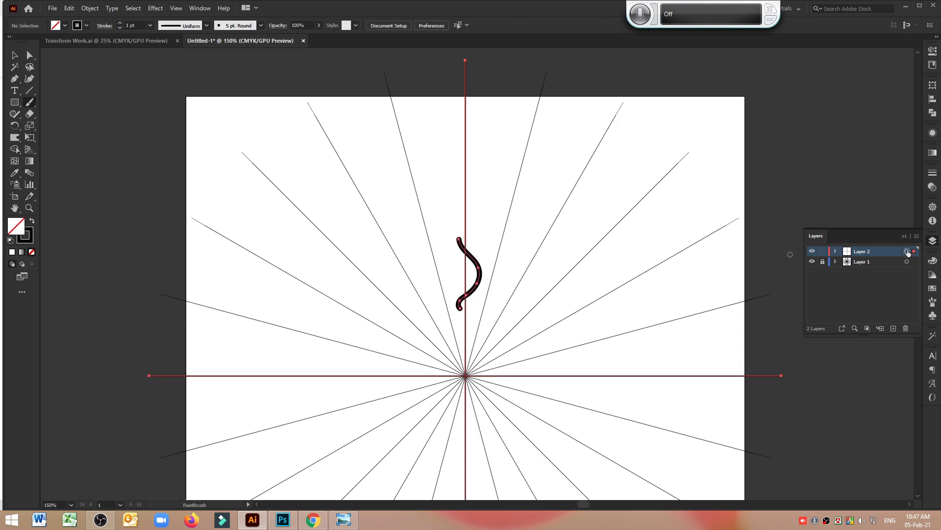
click(153, 9)
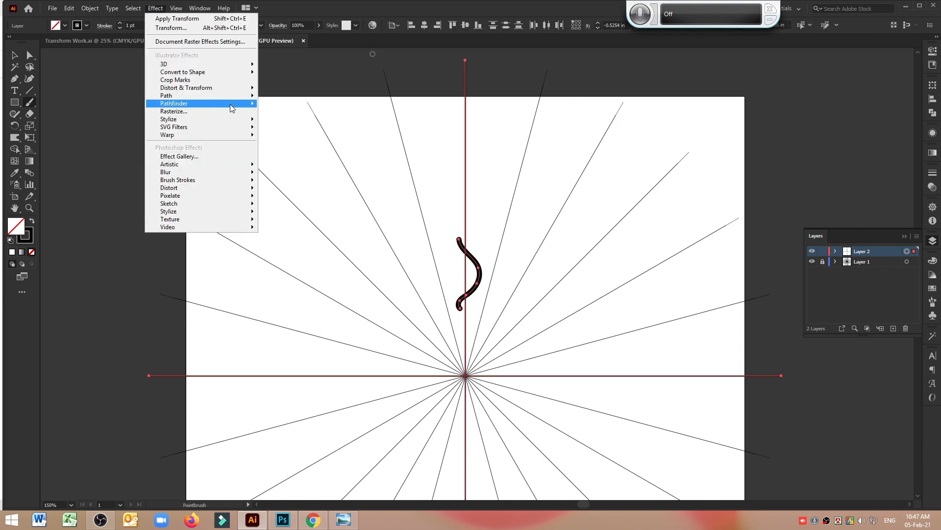
mouse_move(237, 89)
click(301, 122)
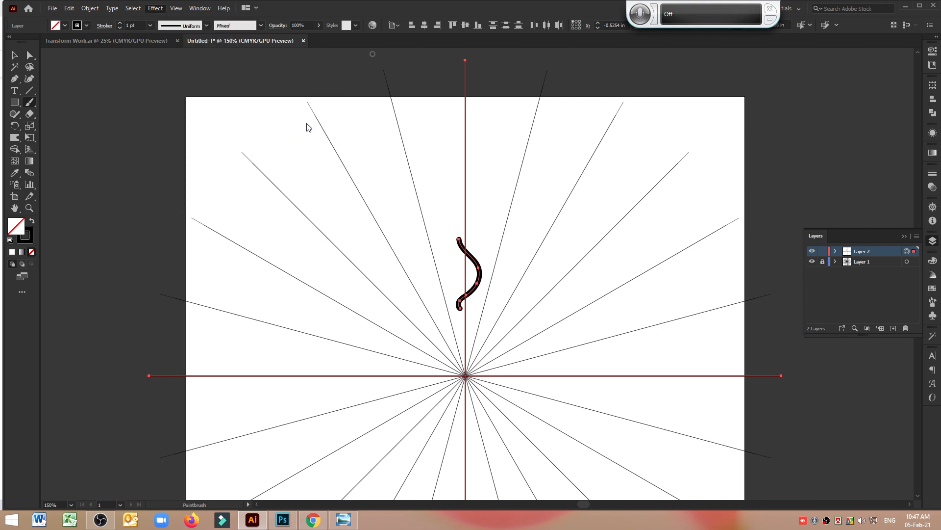
click(702, 301)
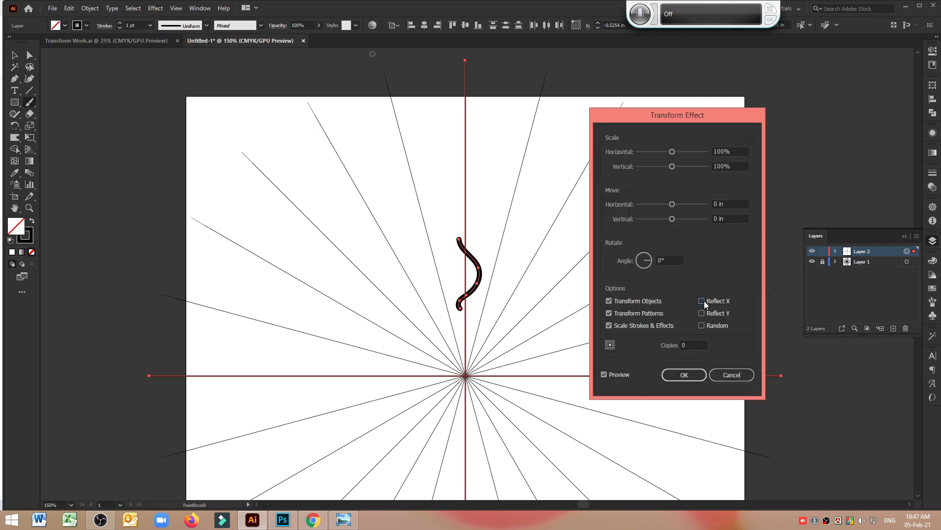
drag(690, 345, 643, 345)
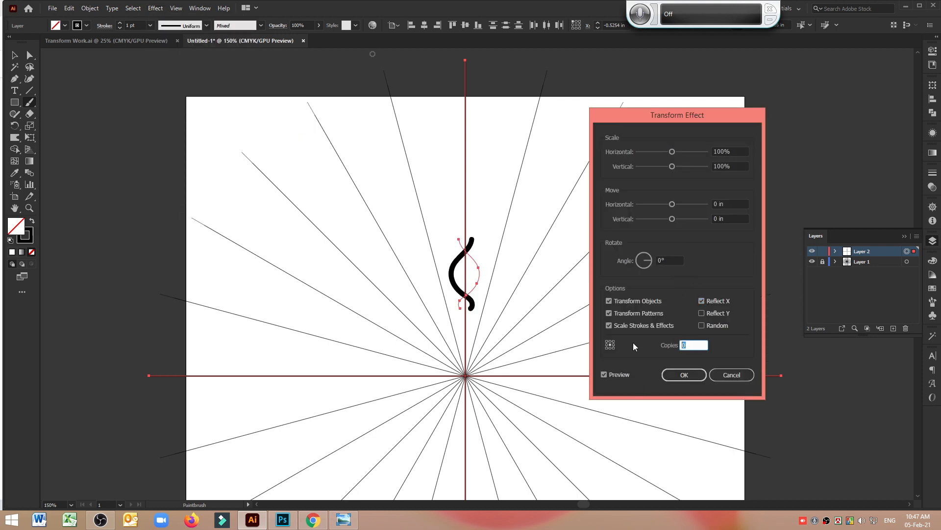
text(1)
click(682, 375)
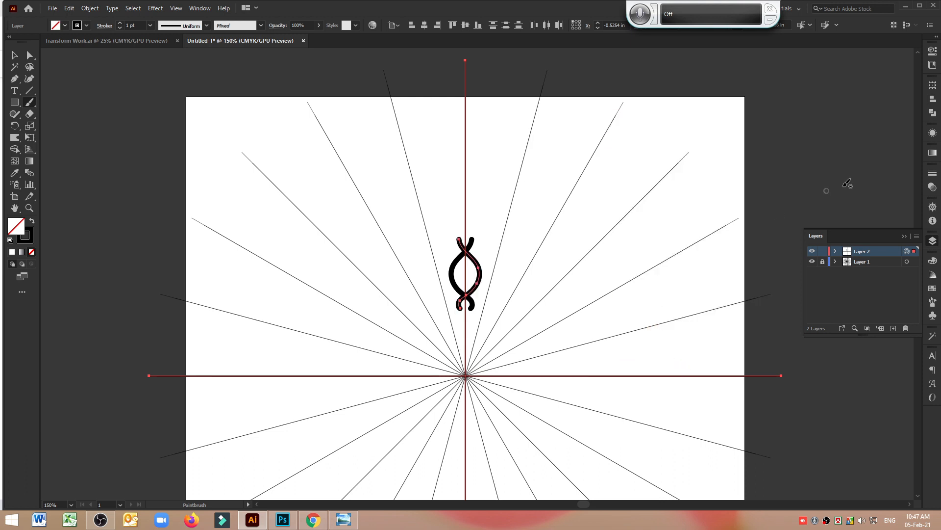
Apply a second Transform effect to the whole of Layer 2 with a 30° rotation and 11 copies.
click(154, 9)
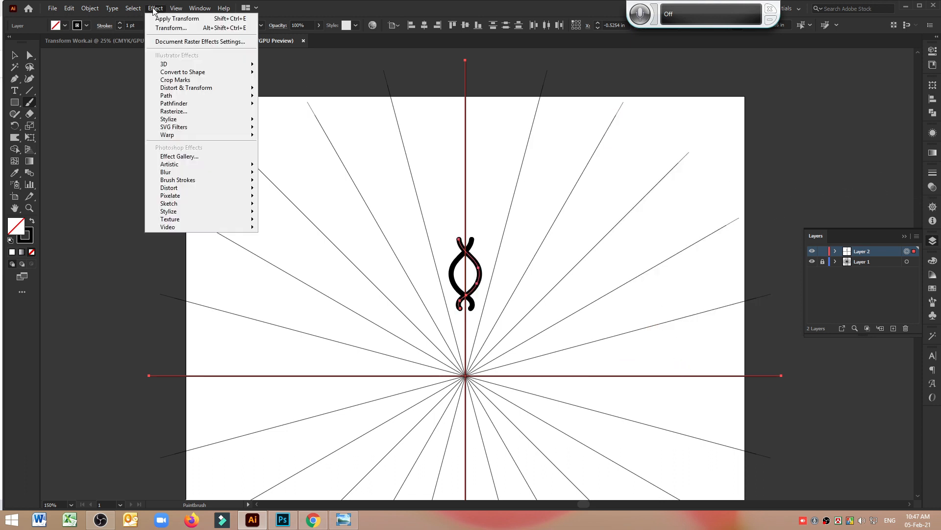
mouse_move(232, 88)
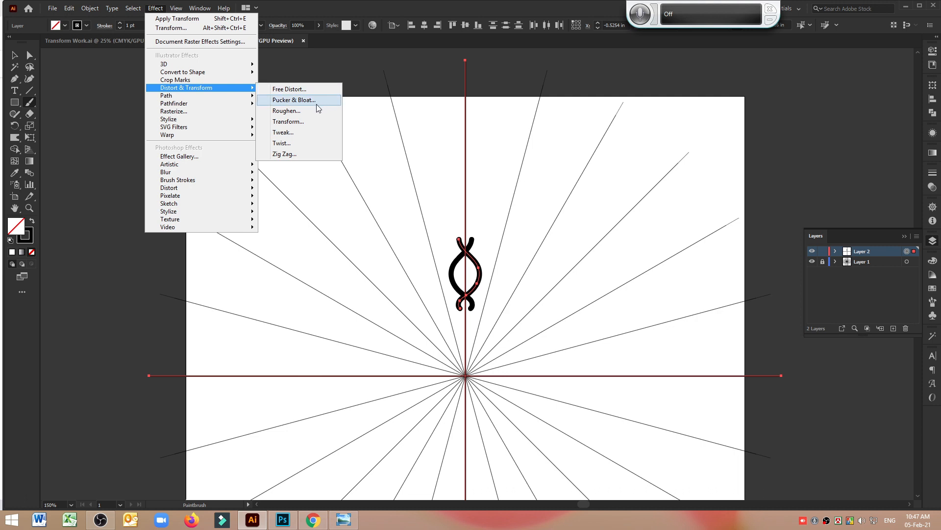
click(304, 121)
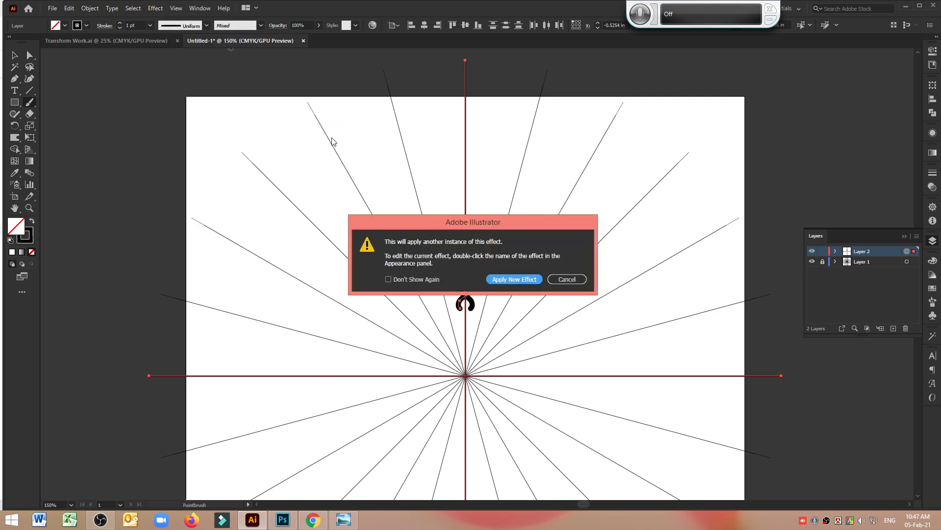
click(518, 280)
click(670, 260)
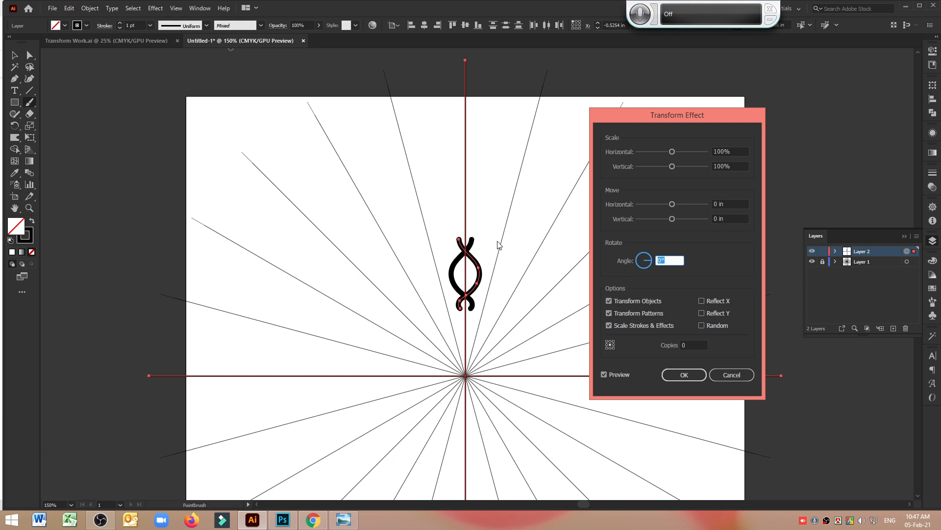
text(3)
click(691, 344)
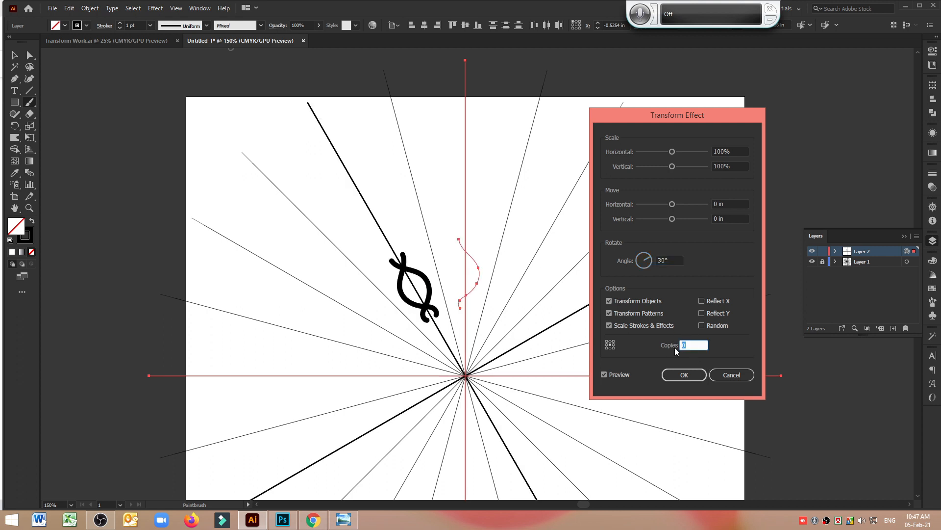
click(677, 260)
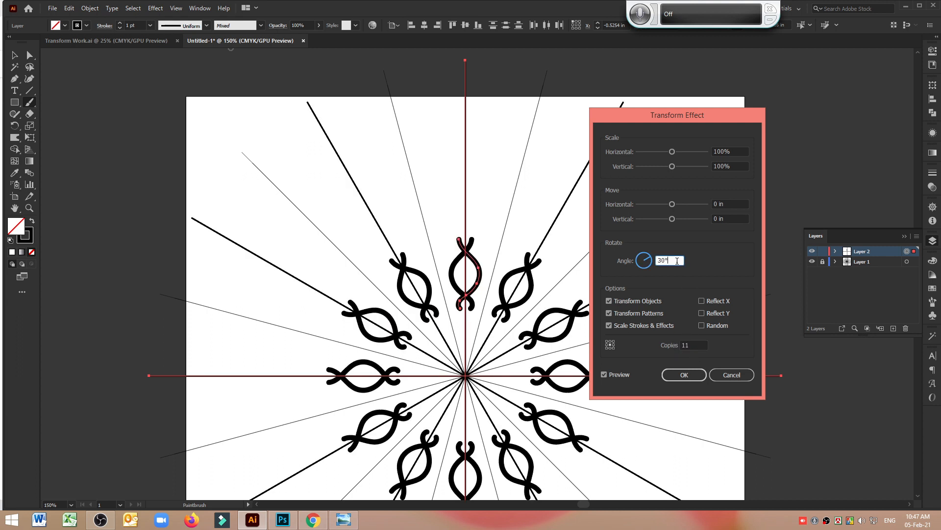
click(679, 380)
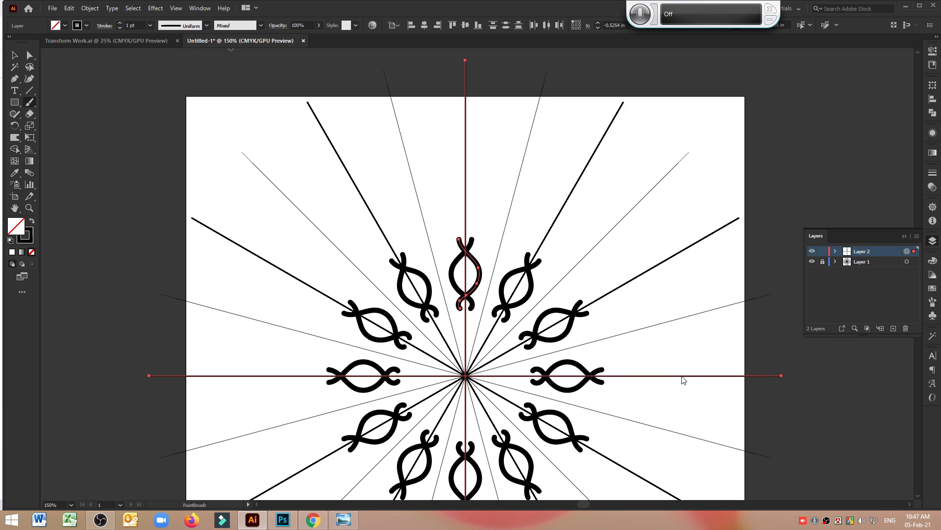
Switch to outline view and draw a rectangle about 1.02 in wide and 4 in high from the artboard's top midpoint down to the guides' center.
click(20, 105)
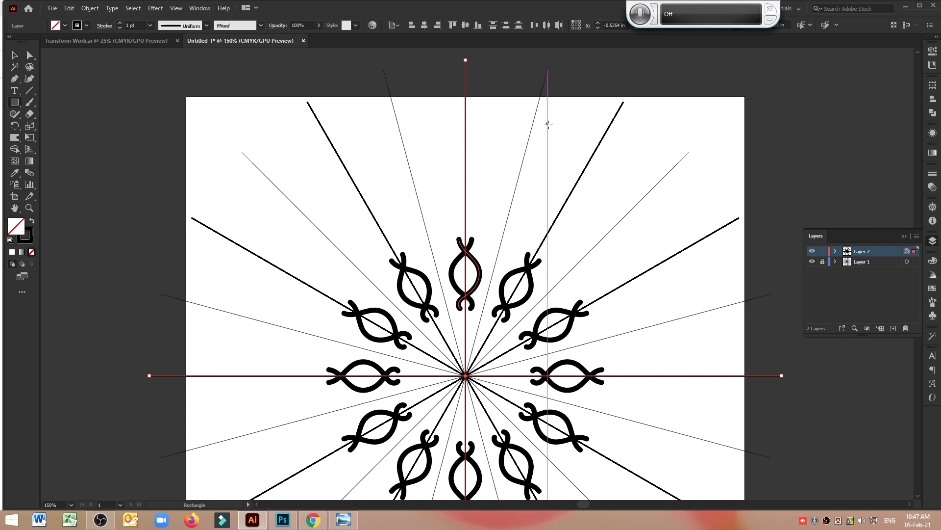
key(ctrl+y)
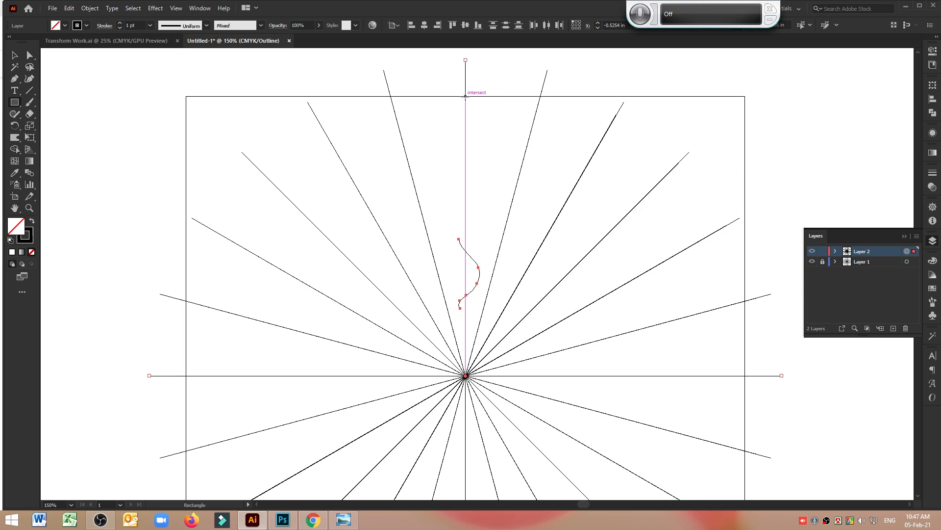
drag(465, 96, 537, 376)
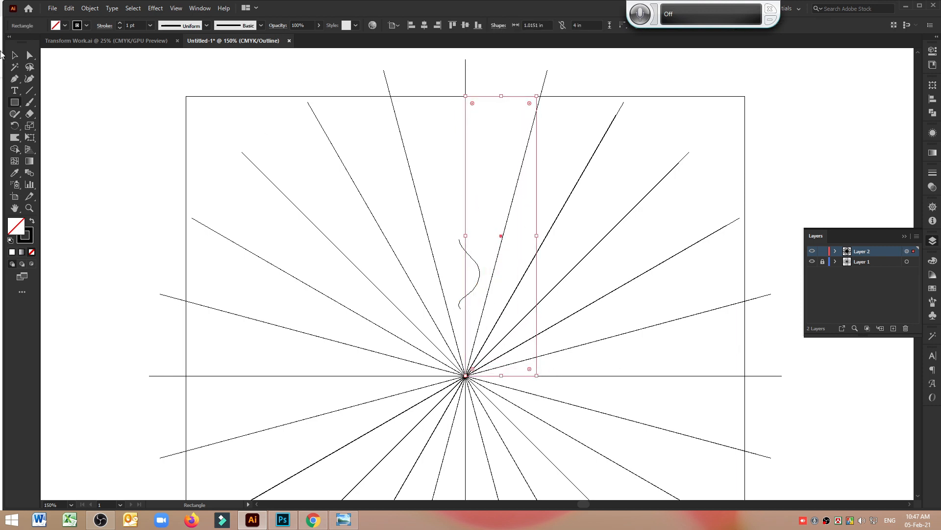
Move the rectangle's upper right corner to where the first radial guide right of the vertical axis meets the artboard's top edge.
click(30, 55)
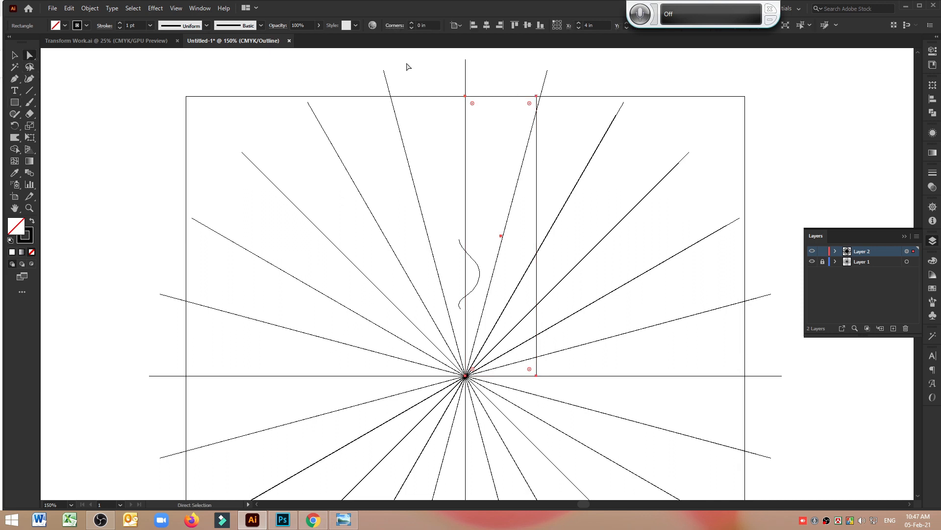
click(536, 96)
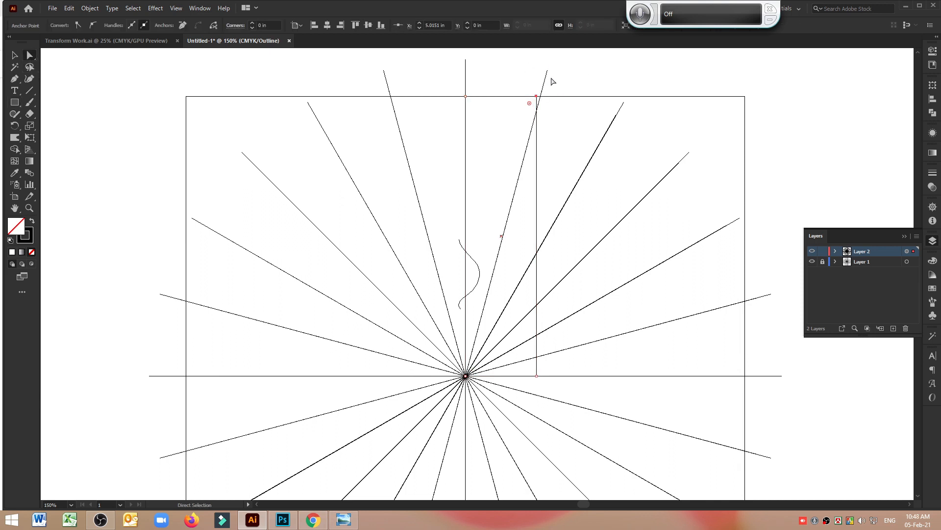
drag(537, 96, 540, 96)
Examine closely how the moved corner meets the radial guide and the artboard's top edge.
scroll(610, 93, up, 2)
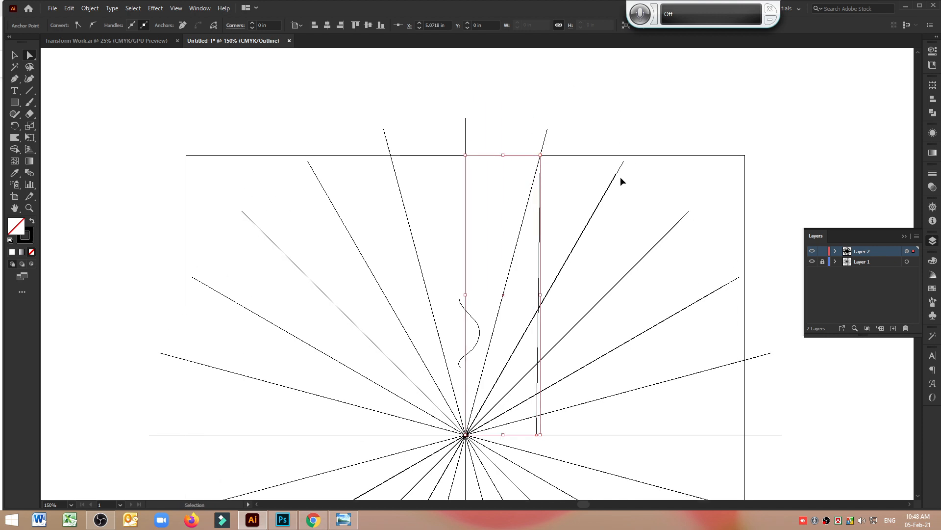
key(ctrl+equal)
key(ctrl+equal)
key(ctrl+equal)
key(ctrl+equal)
key(ctrl+equal)
key(ctrl+equal)
key(ctrl+equal)
key(ctrl+equal)
key(ctrl+equal)
key(ctrl+equal)
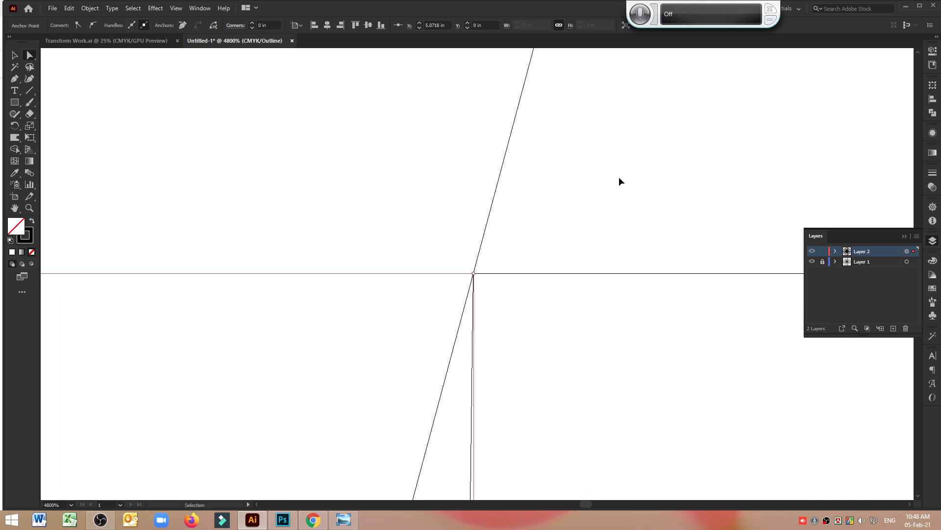
key(ctrl+equal)
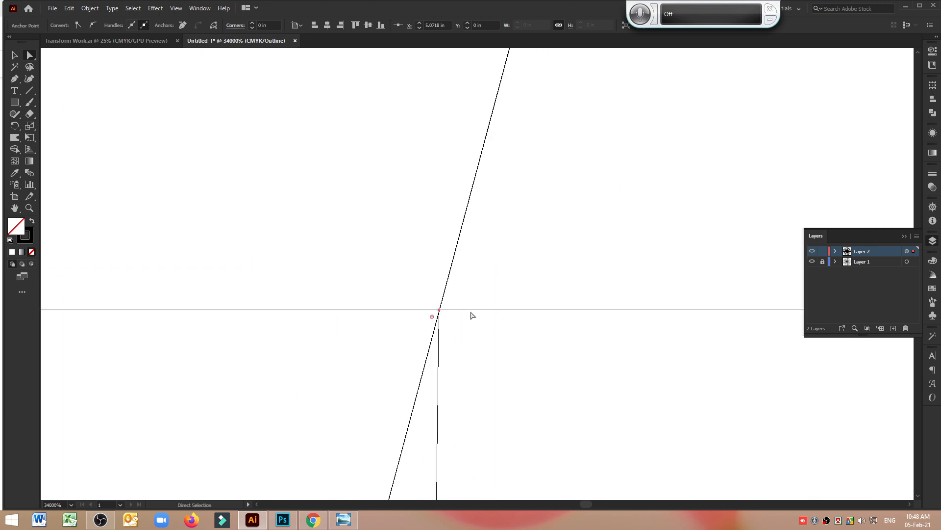
key(ctrl+minus)
key(ctrl+minus)
key(ctrl+minus)
key(ctrl+minus)
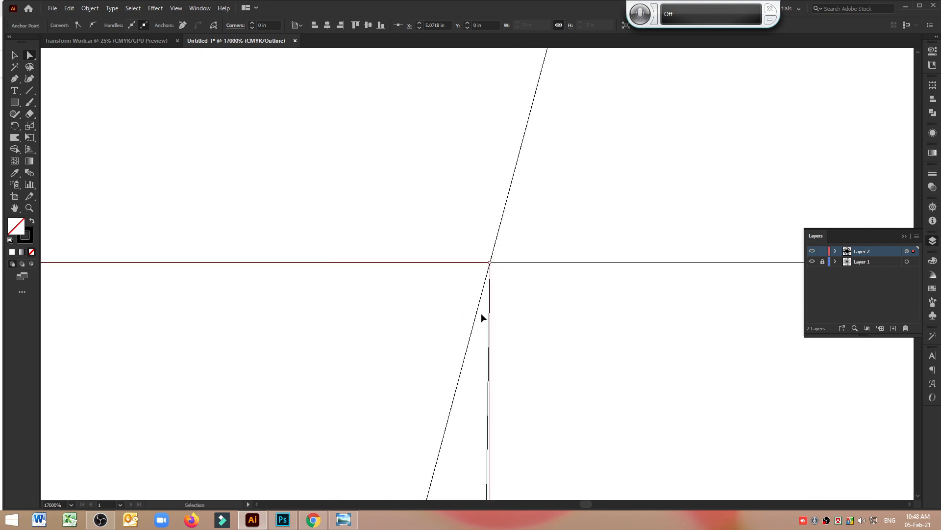
key(ctrl+minus)
key(ctrl+minus)
key(ctrl+minus)
key(ctrl+minus)
key(ctrl+minus)
key(ctrl+minus)
key(ctrl+minus)
key(ctrl+minus)
key(ctrl+minus)
key(ctrl+minus)
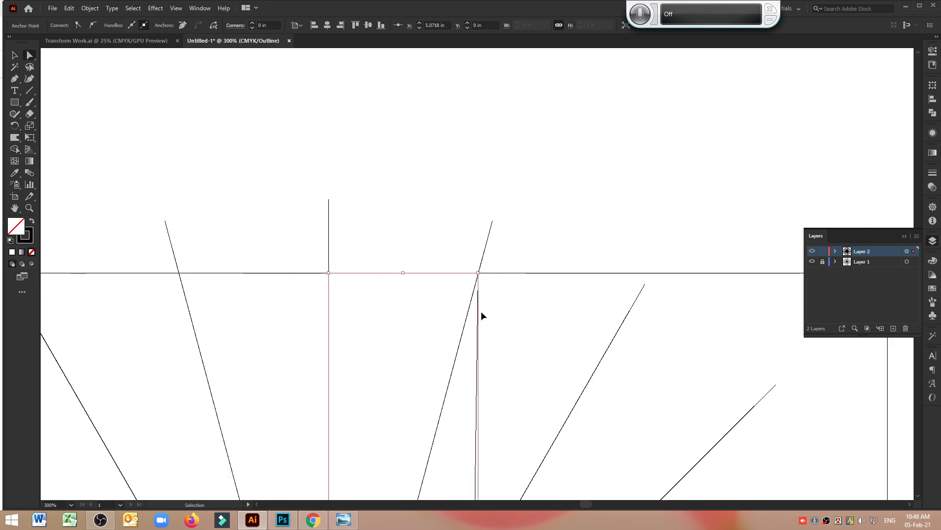
Delete the rectangle's lower right anchor point to turn the shape into a triangular wedge between two guides.
scroll(483, 315, down, 5)
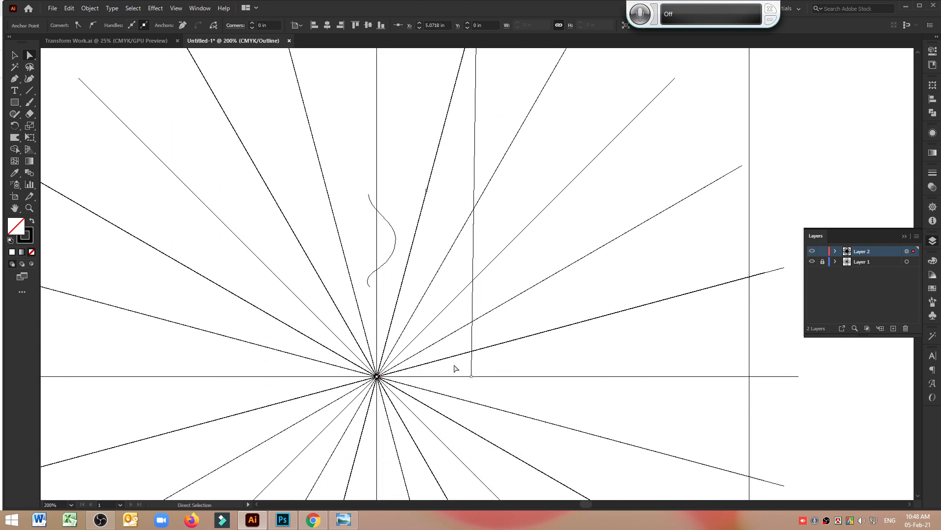
click(17, 79)
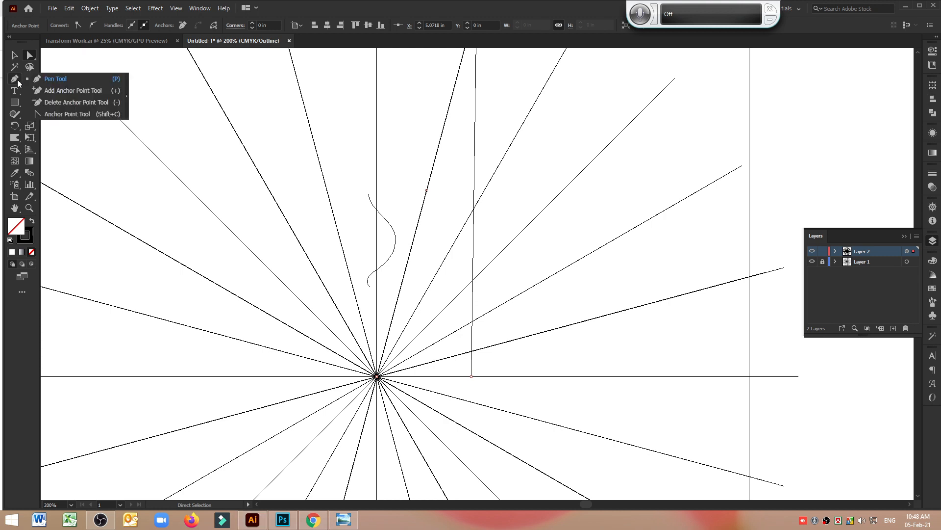
click(42, 102)
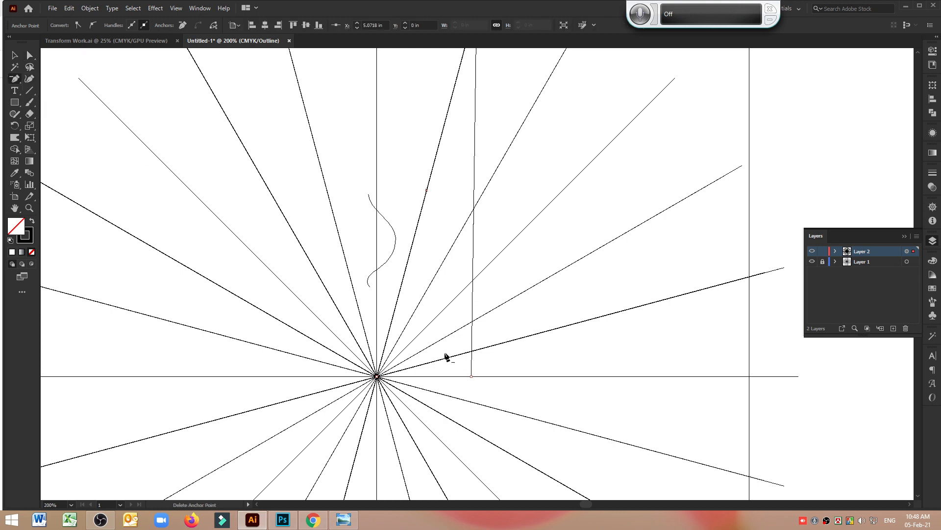
click(472, 376)
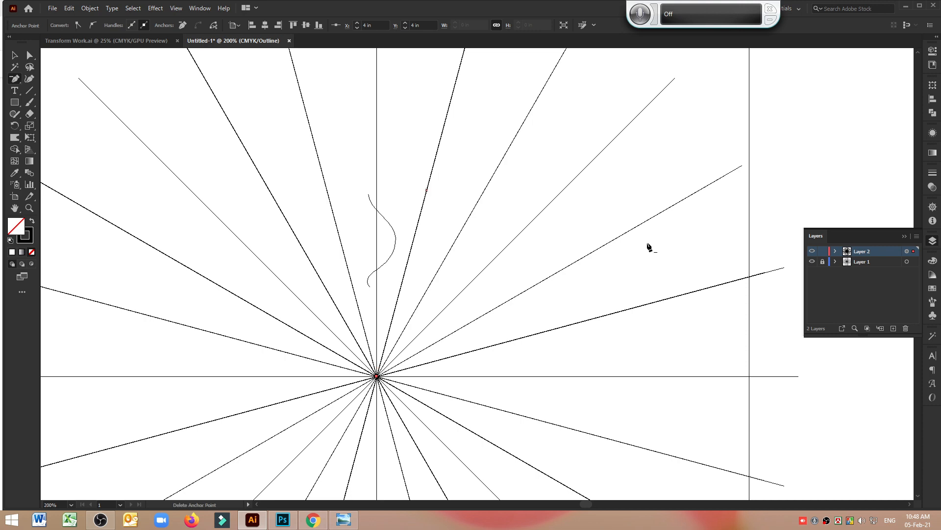
Snap the wedge's tip anchor exactly onto the center point of the radial guides at X 4 in, Y 4 in.
scroll(648, 243, up, 4)
scroll(646, 243, down, 4)
scroll(325, 332, down, 1)
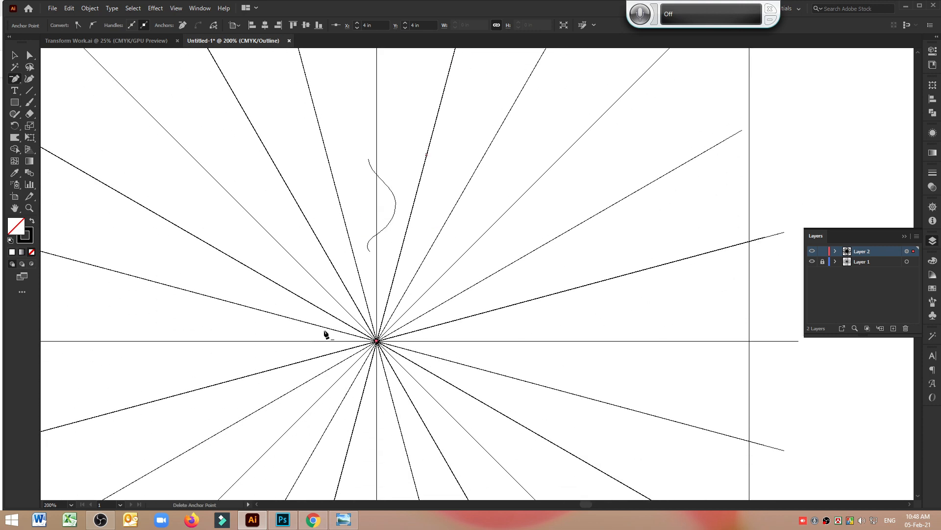
click(30, 207)
drag(363, 342, 541, 393)
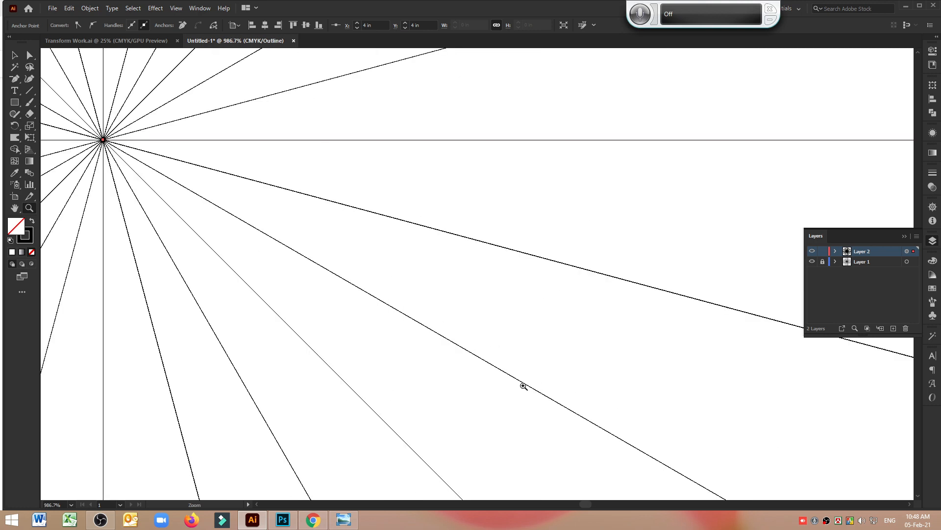
click(14, 208)
drag(169, 199, 541, 282)
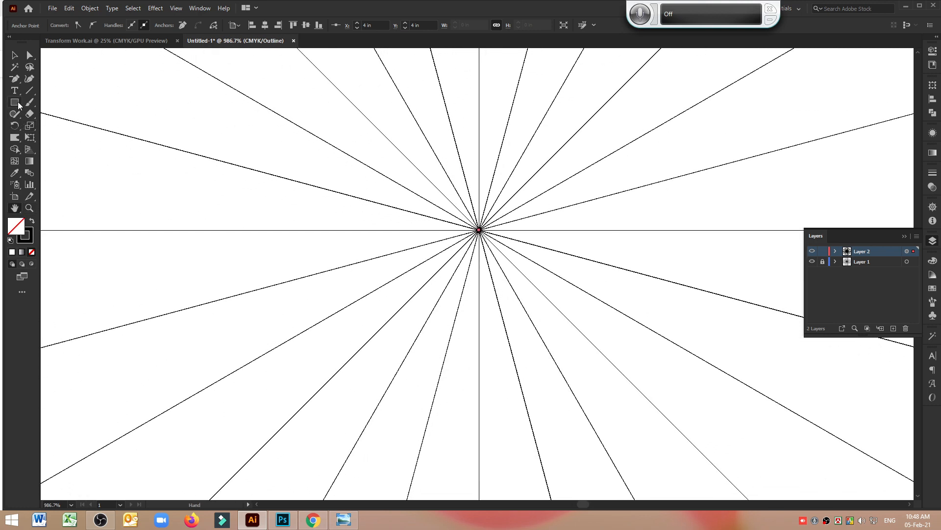
click(29, 208)
drag(465, 223, 735, 318)
click(14, 208)
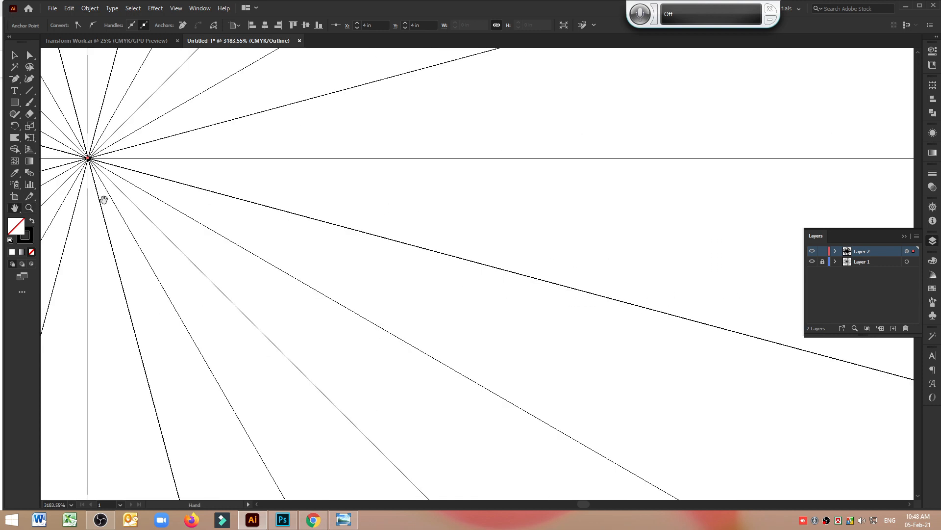
drag(104, 199, 562, 304)
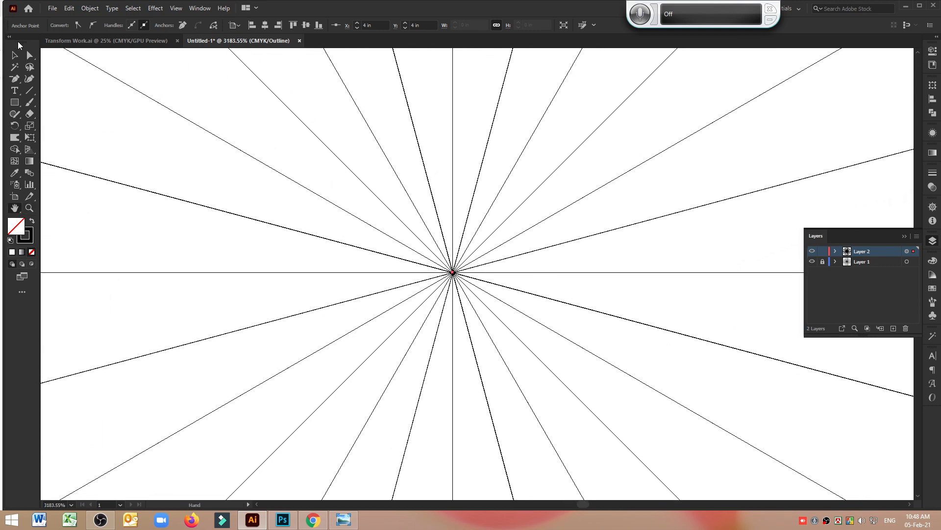
click(29, 55)
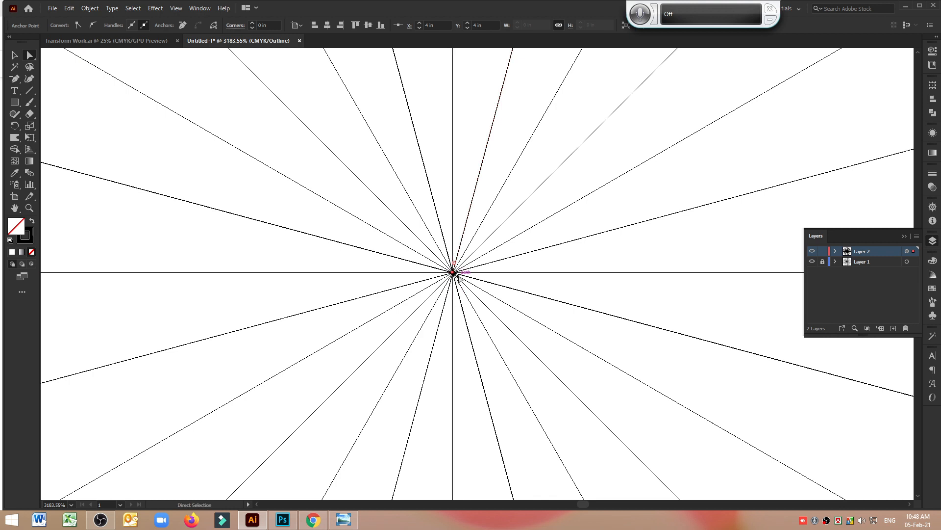
key(ctrl+plus)
key(ctrl+plus)
key(ctrl+plus)
key(ctrl+plus)
key(ctrl+plus)
key(ctrl+plus)
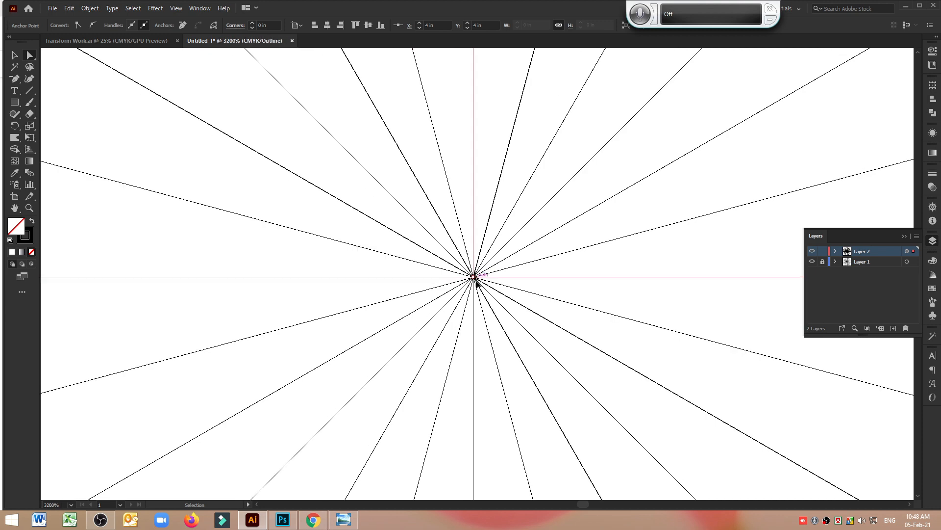
key(ctrl+plus)
key(ctrl+plus)
key(ctrl+plus)
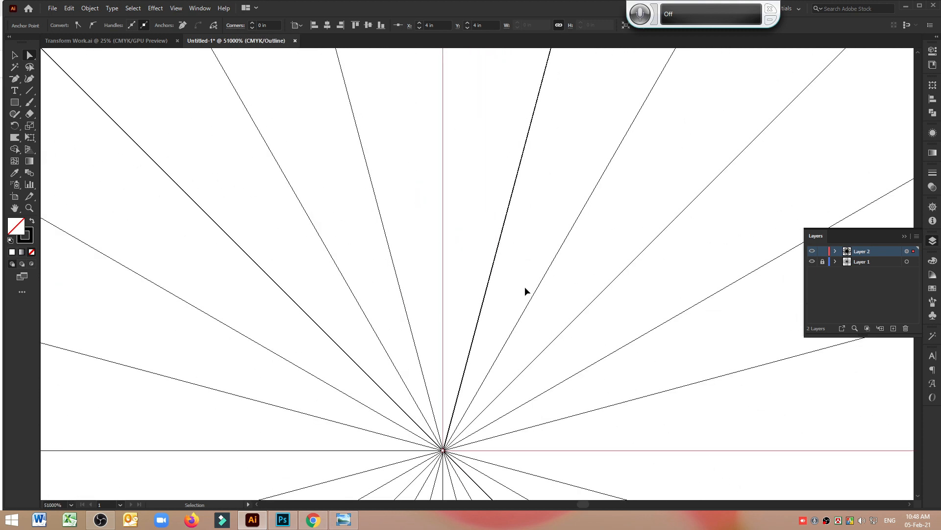
scroll(526, 289, down, 8)
scroll(526, 291, up, 8)
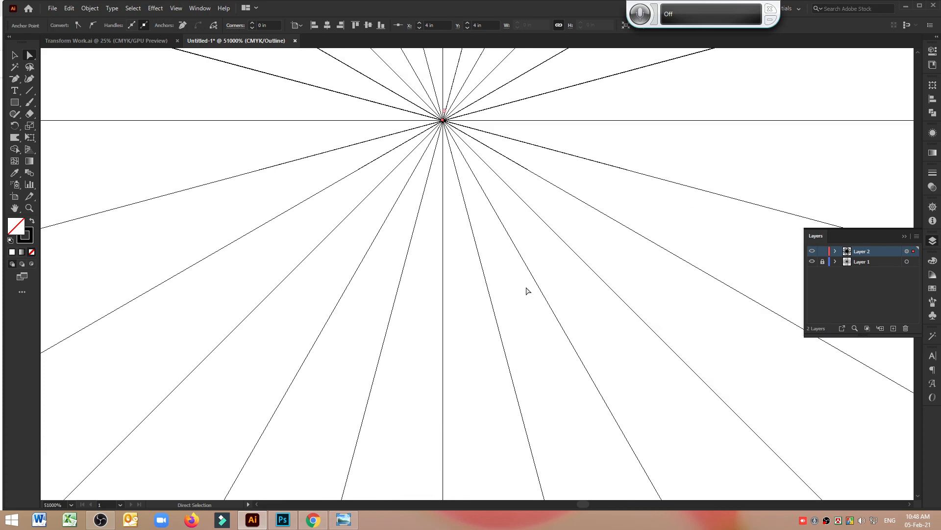
scroll(526, 290, up, 8)
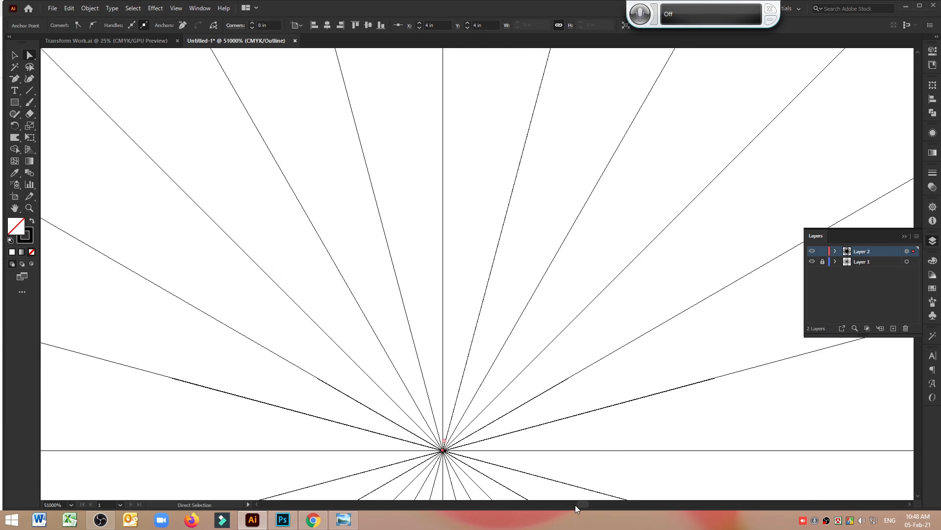
click(444, 450)
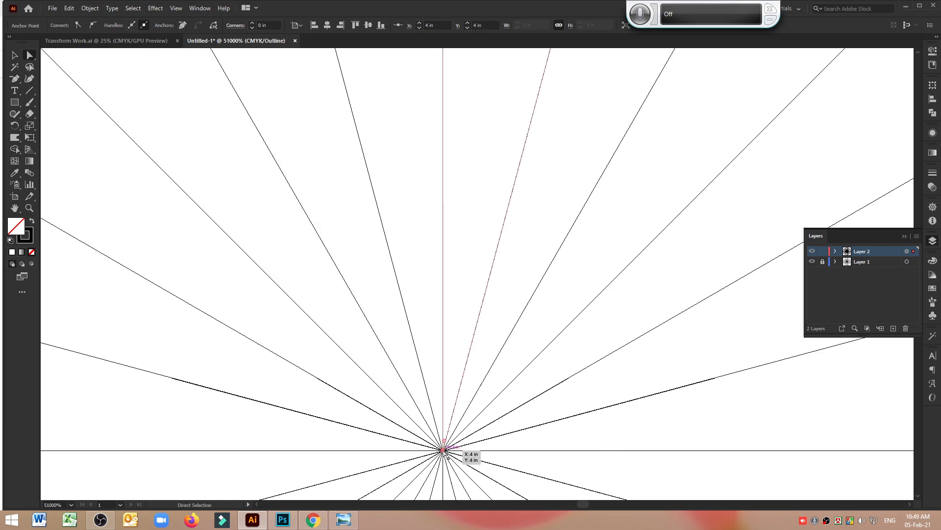
mouse_move(444, 451)
mouse_down()
mouse_move(449, 433)
mouse_move(443, 450)
mouse_up()
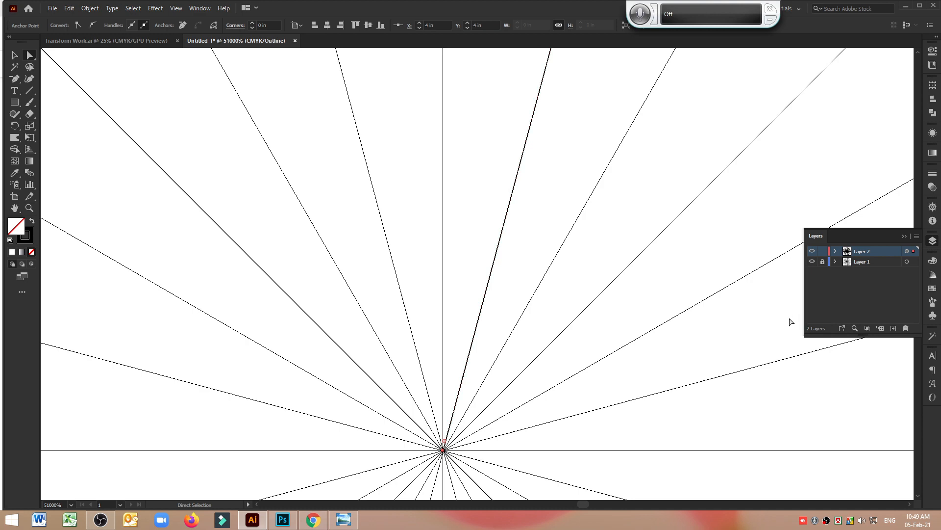
scroll(768, 334, up, 5)
scroll(767, 335, down, 11)
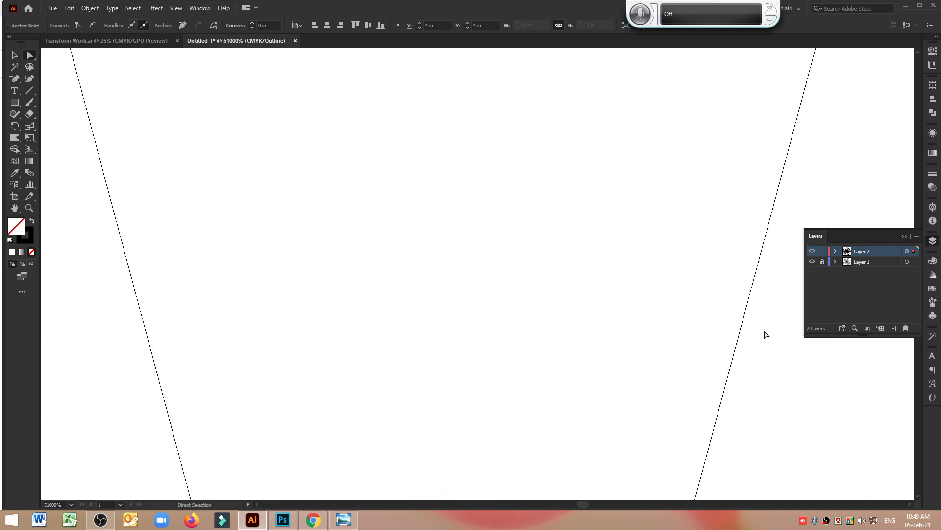
scroll(766, 334, up, 10)
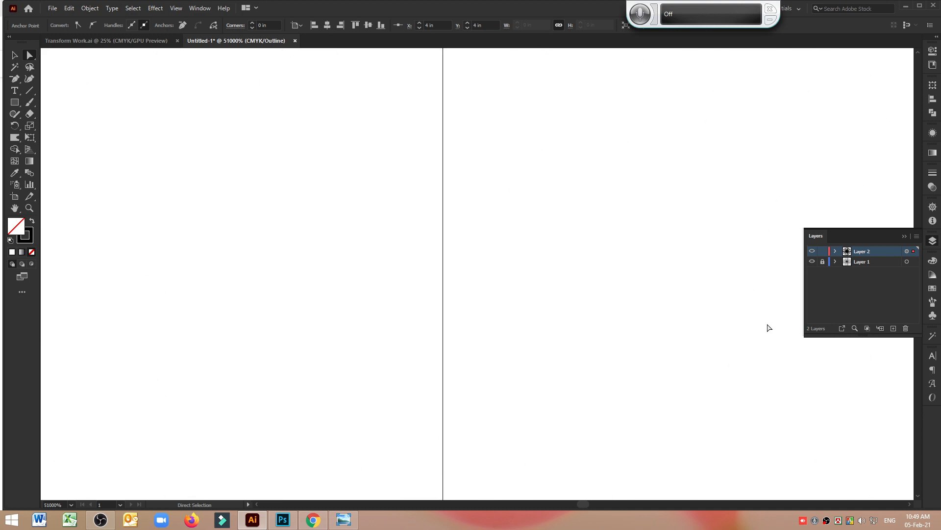
Unlock Layer 1 so that its radial guides can be selected together with the wedge's anchors.
scroll(767, 328, down, 10)
scroll(768, 329, up, 10)
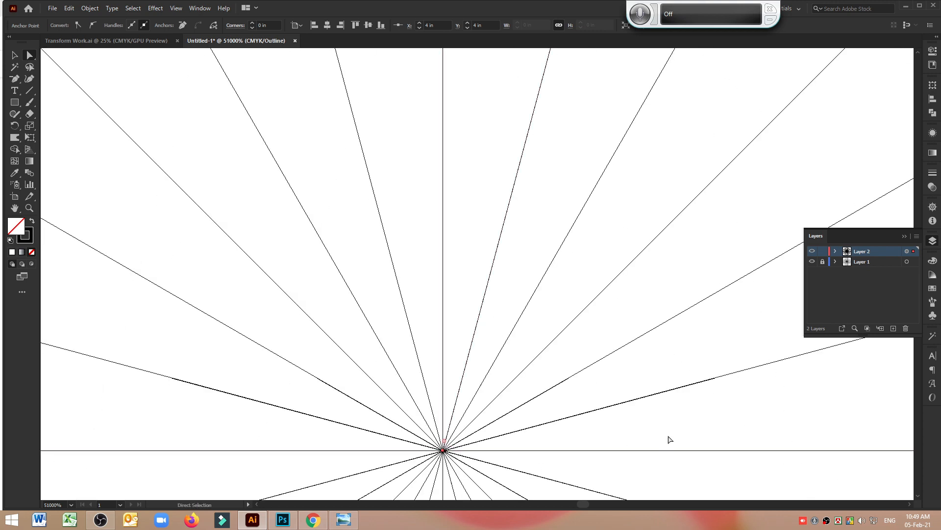
key(ctrl+minus)
key(ctrl+minus)
key(ctrl+minus)
key(ctrl+minus)
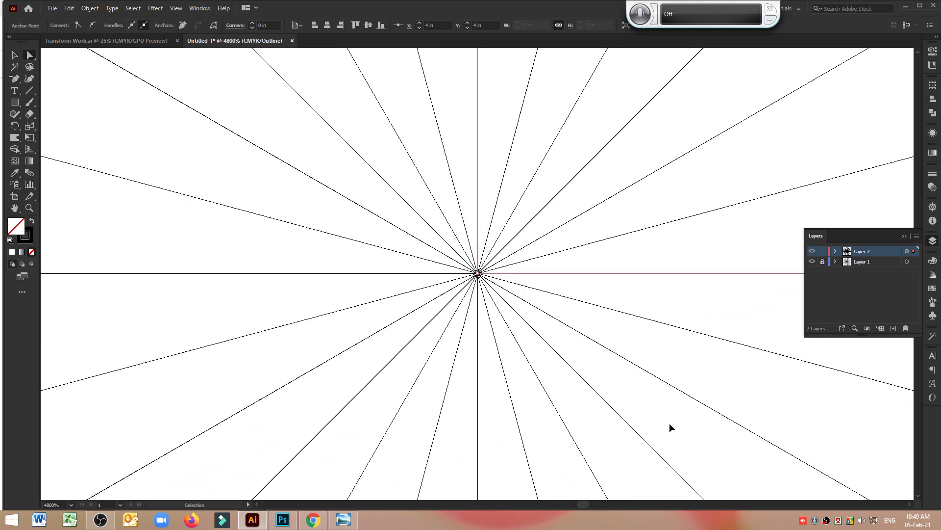
key(ctrl+minus)
key(ctrl+minus)
key(ctrl+minus)
key(ctrl+minus)
key(ctrl+minus)
key(ctrl+minus)
key(ctrl+minus)
key(ctrl+minus)
key(ctrl+minus)
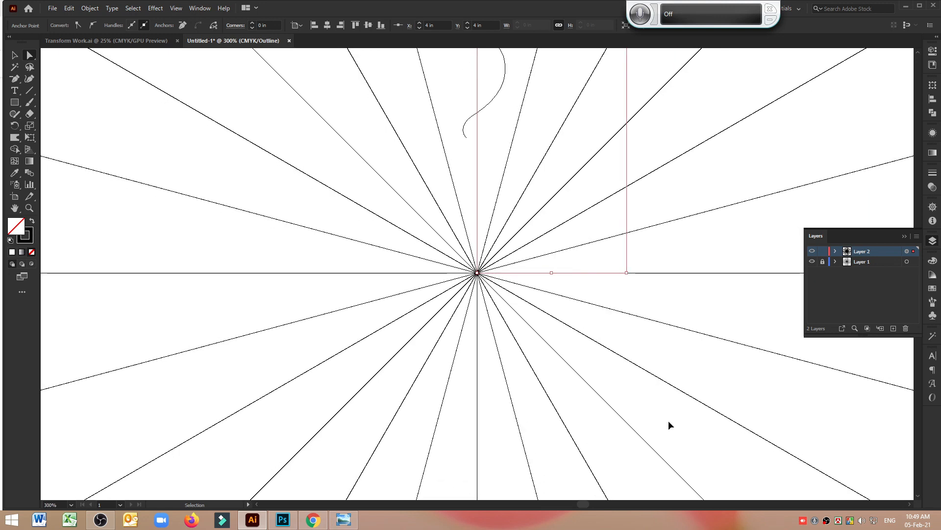
key(ctrl+minus)
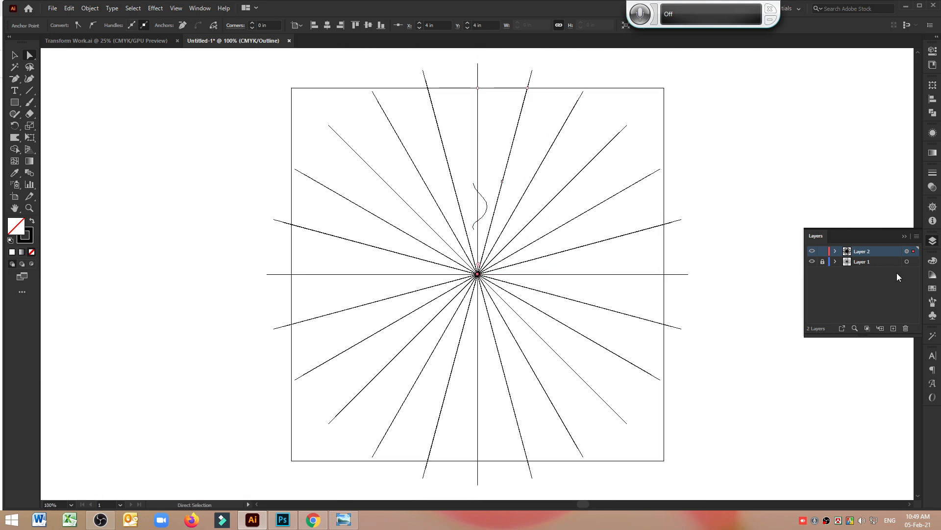
click(823, 261)
key(ctrl+a)
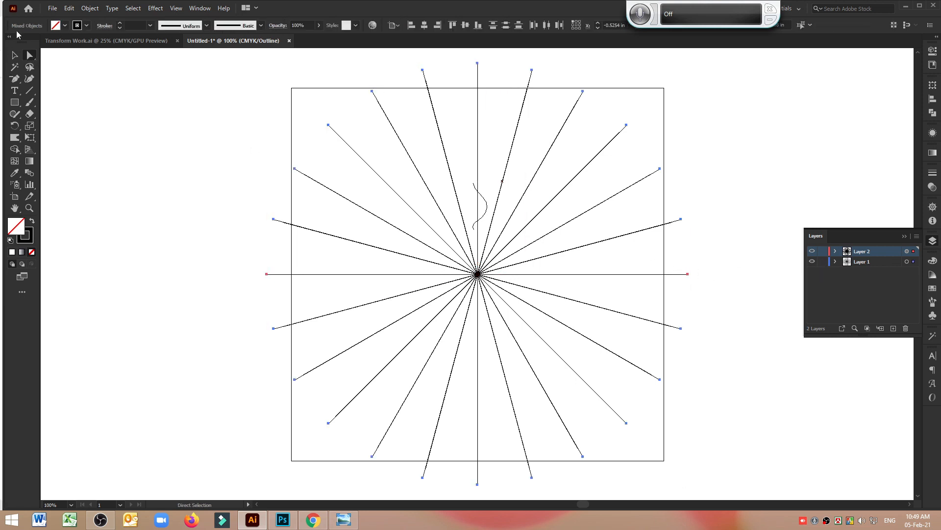
Select the wedge's tip anchor together with the horizontal guide's end anchor and set the alignment reference to Align to Selection.
click(478, 274)
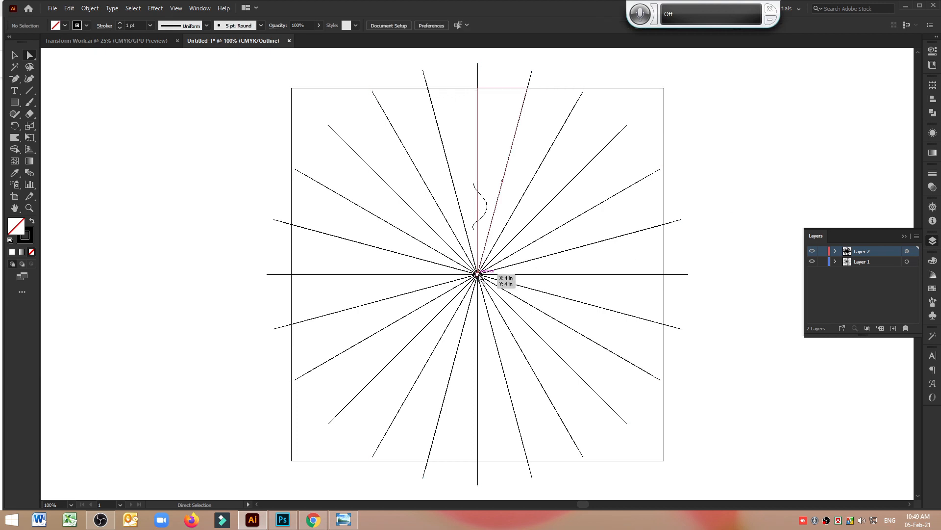
key(ctrl)
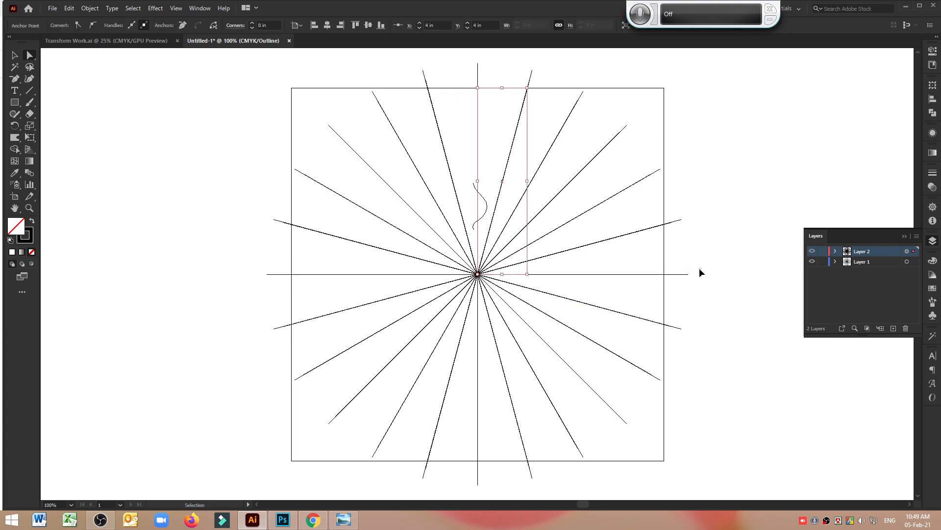
drag(687, 283, 686, 283)
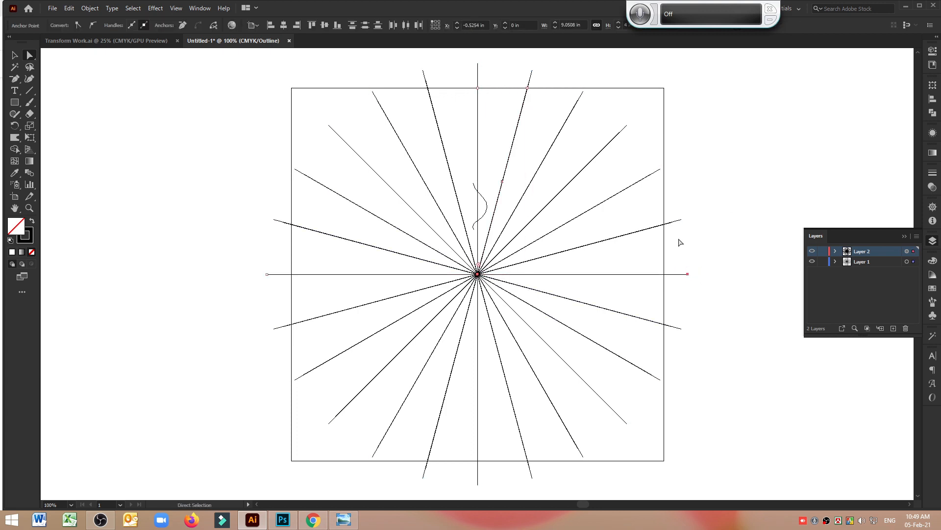
click(252, 27)
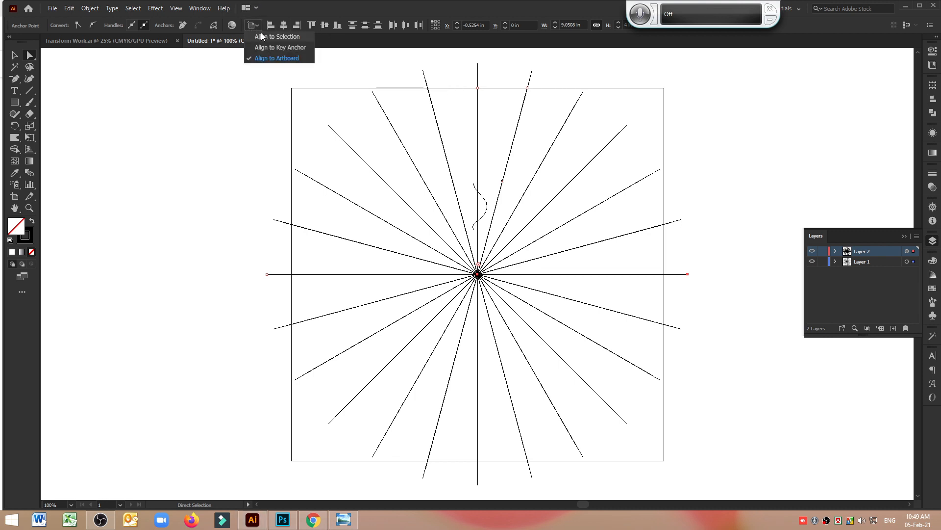
click(265, 37)
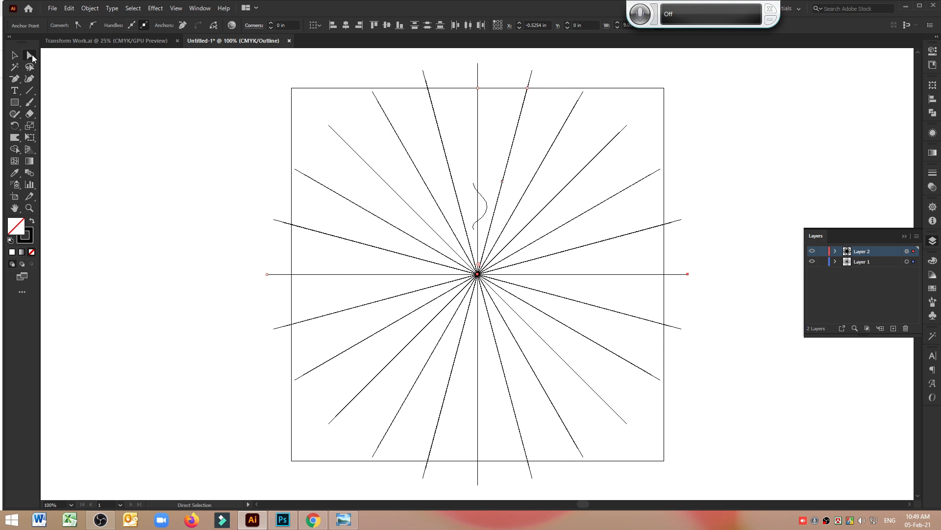
Align the wedge's outer corner anchor to the upper end of its slanted guide, using top and right alignment relative to the selection.
click(529, 89)
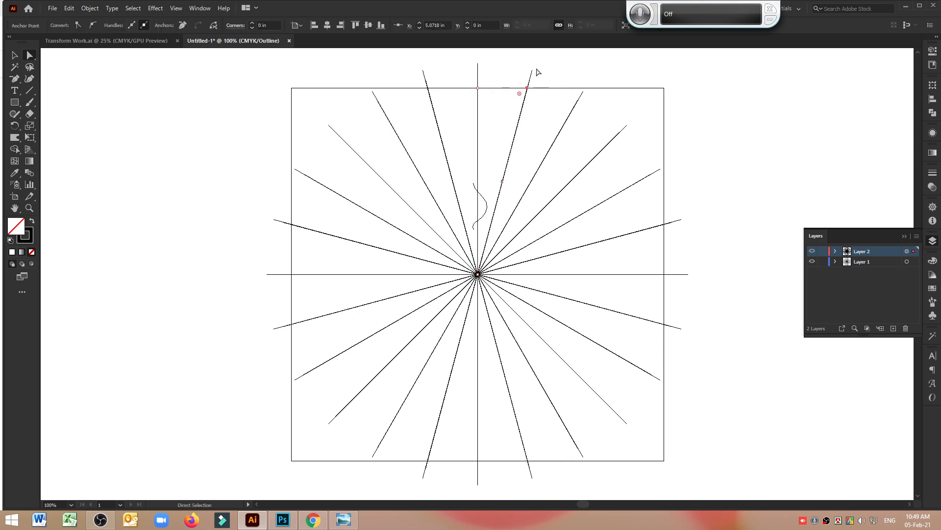
click(533, 71)
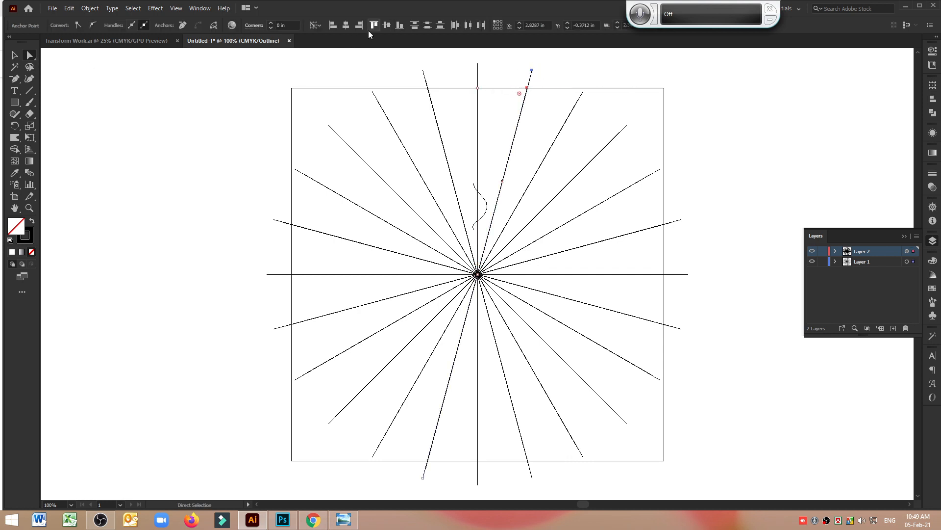
click(319, 28)
click(333, 39)
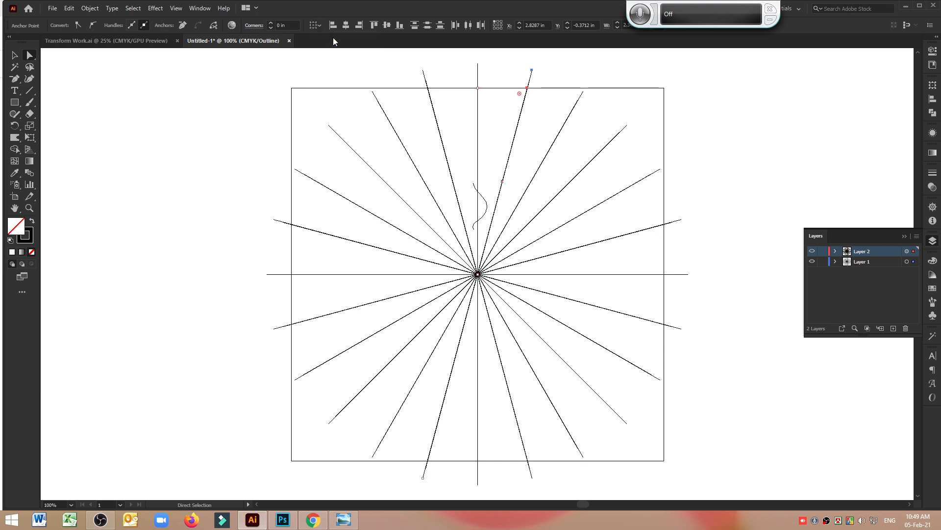
click(374, 26)
click(360, 25)
click(585, 66)
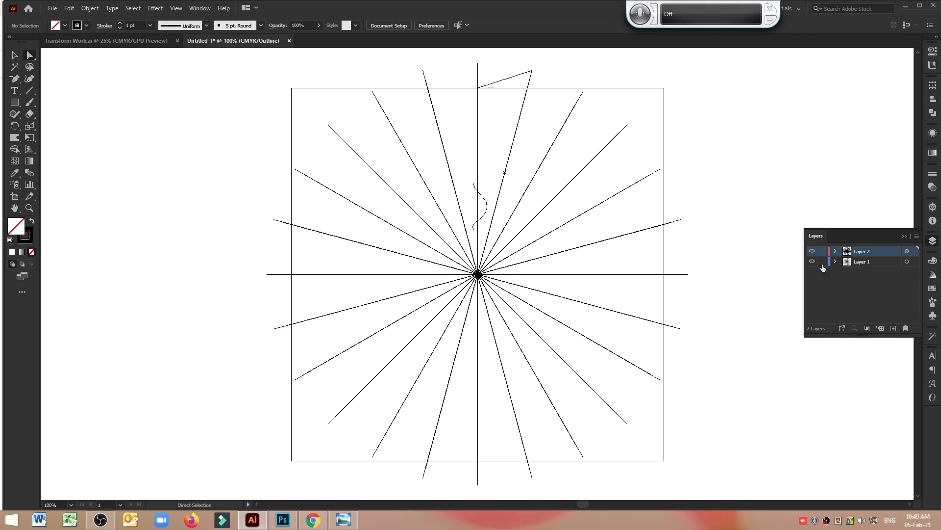
Return to normal preview with Layer 1 locked and make the wedge the clipping mask of Layer 2.
key(ctrl+y)
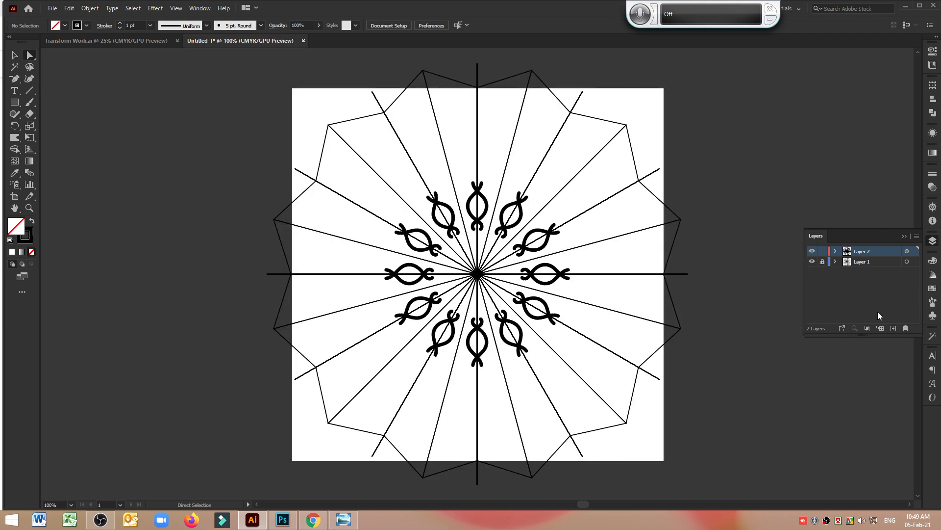
click(16, 56)
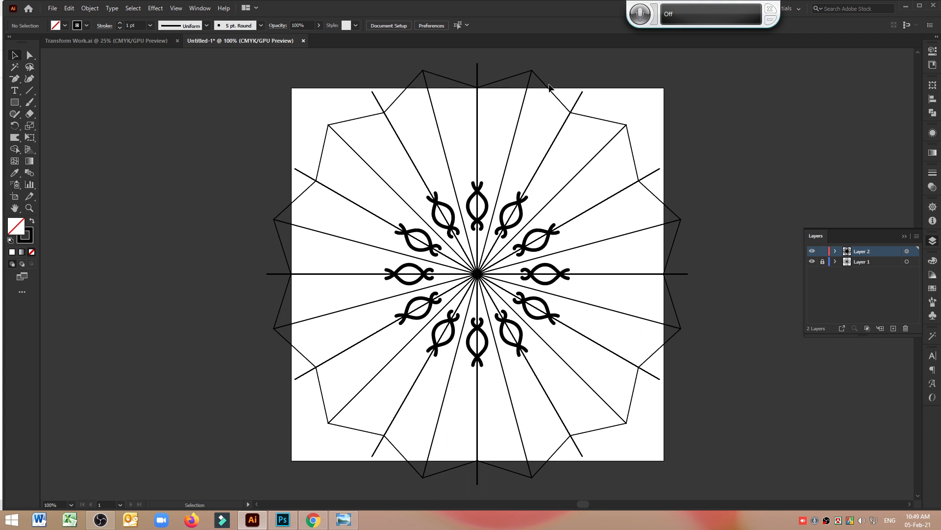
click(507, 84)
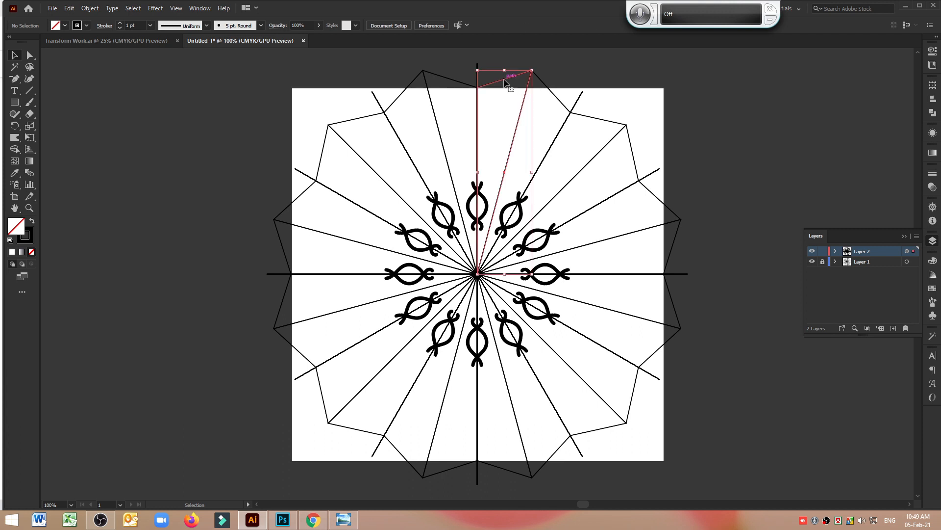
click(868, 328)
click(745, 146)
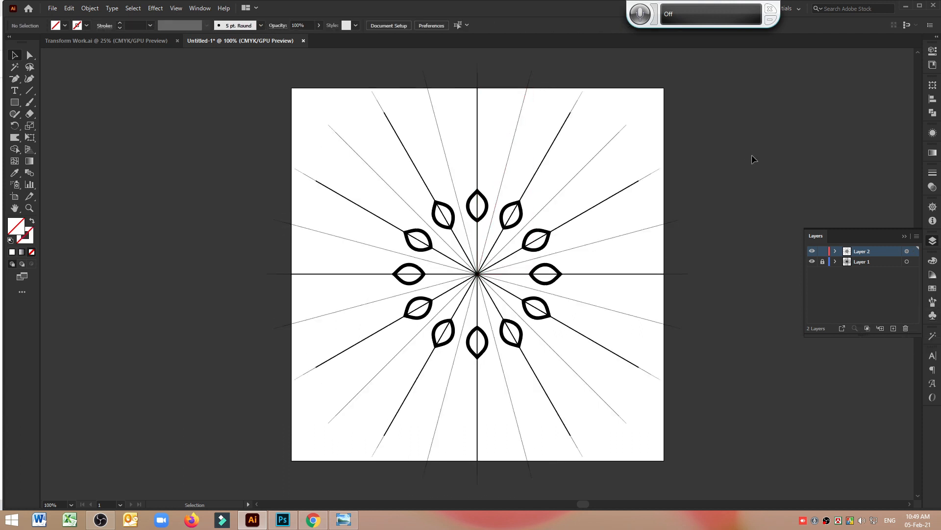
Temporarily hide Layer 1 and both lines in Layer 2 to examine closely how the clipped leaf shapes join.
click(812, 262)
click(835, 251)
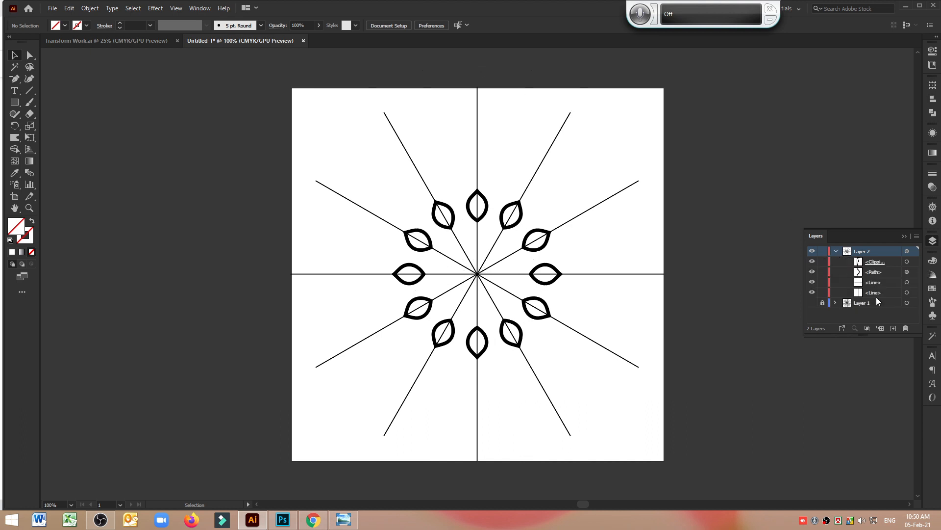
drag(812, 282, 812, 292)
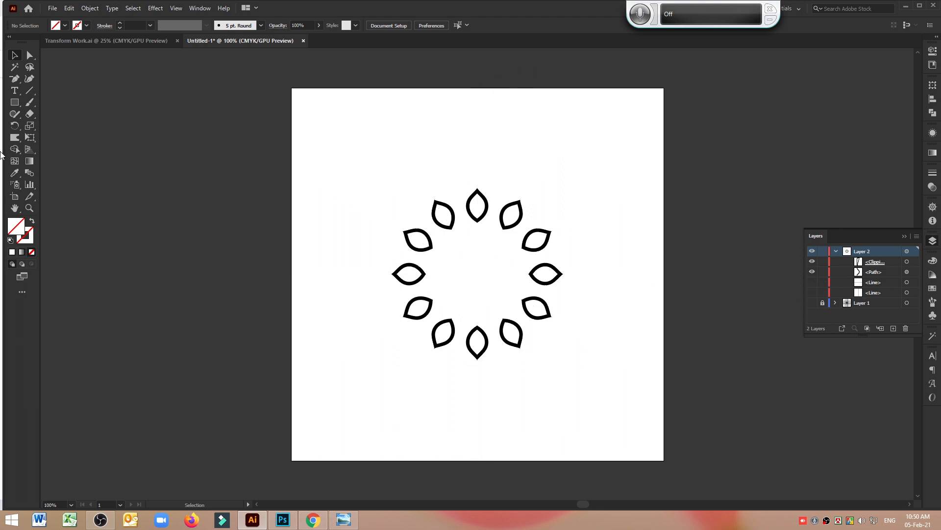
click(31, 208)
drag(518, 200, 795, 387)
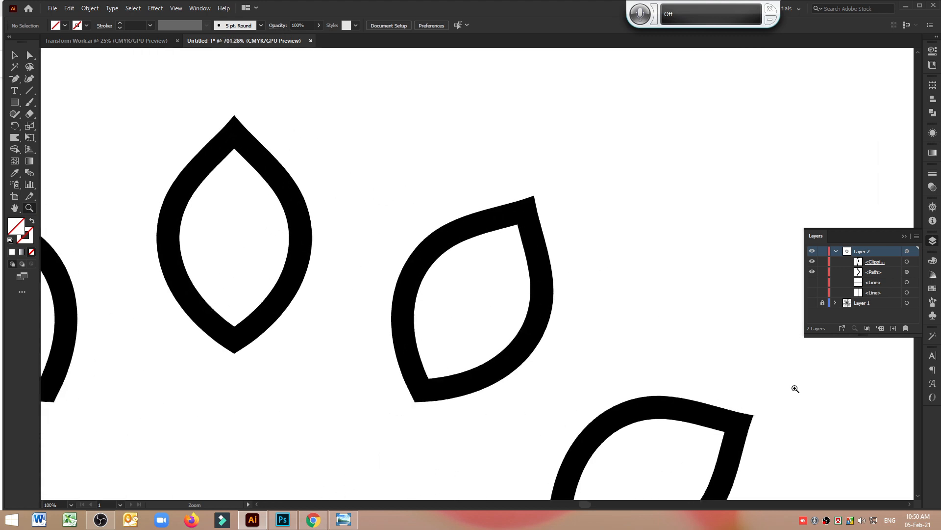
drag(574, 241, 532, 198)
drag(812, 281, 812, 303)
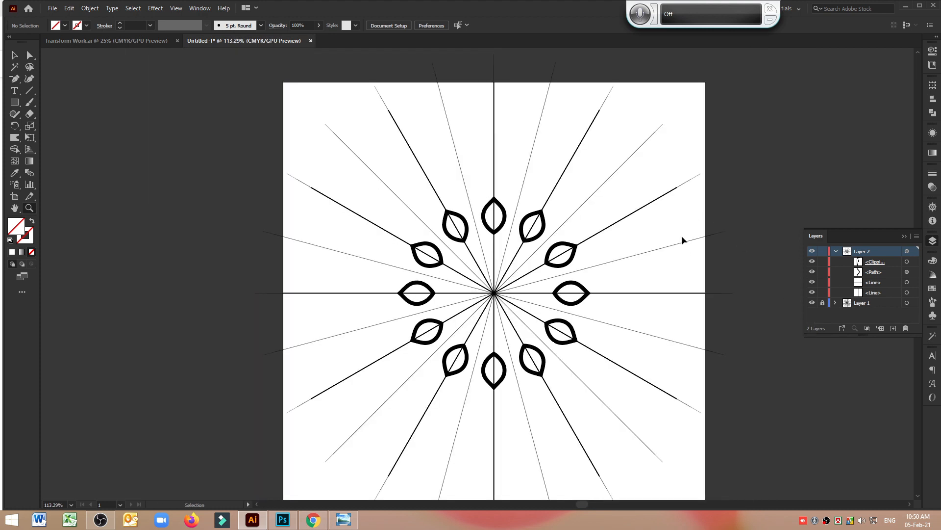
Set the stroke weight of both lines in Layer 2 to 0.25 pt and hide them.
key(ctrl+plus)
key(ctrl+plus)
key(ctrl+plus)
key(ctrl+plus)
key(ctrl+plus)
scroll(664, 208, up, 3)
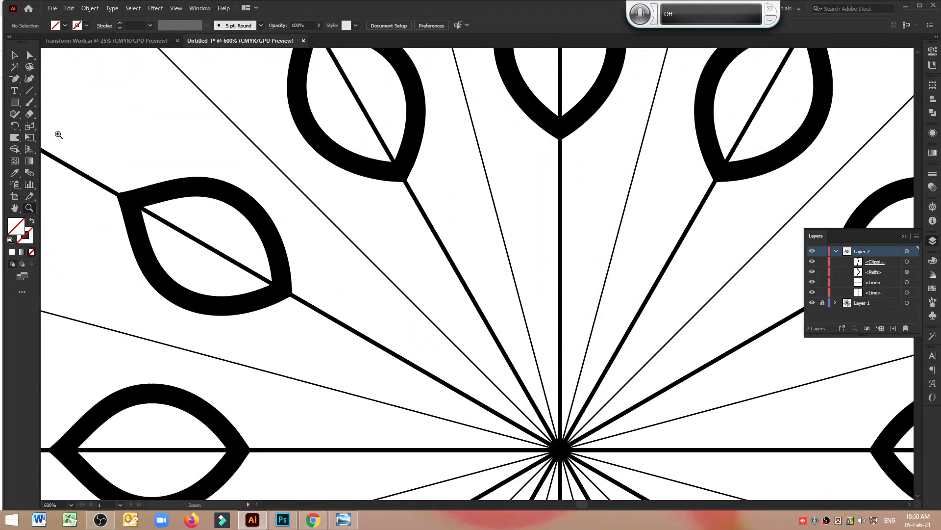
click(881, 282)
shift+click(878, 291)
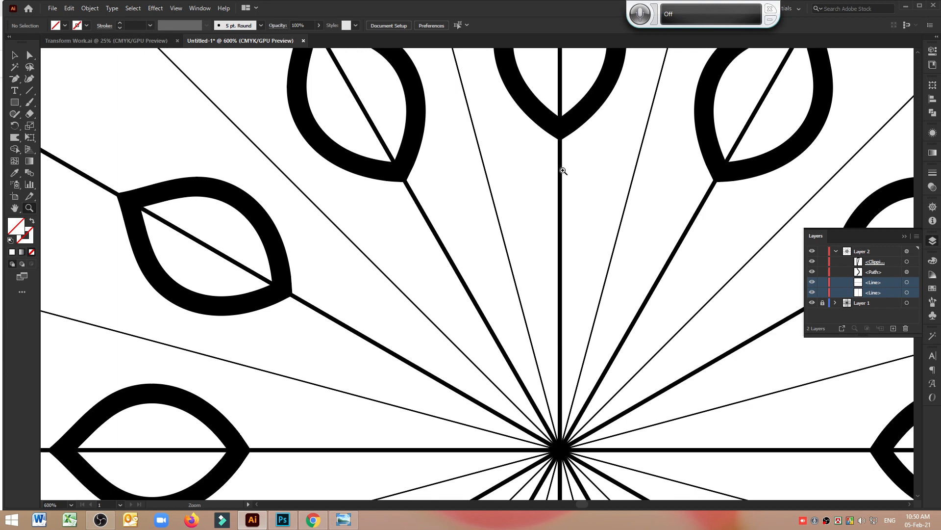
click(907, 282)
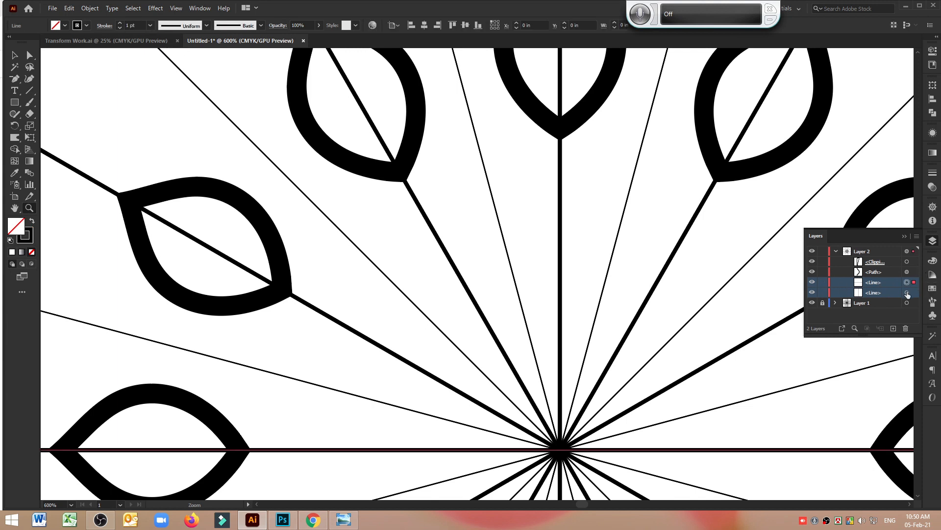
shift+click(907, 292)
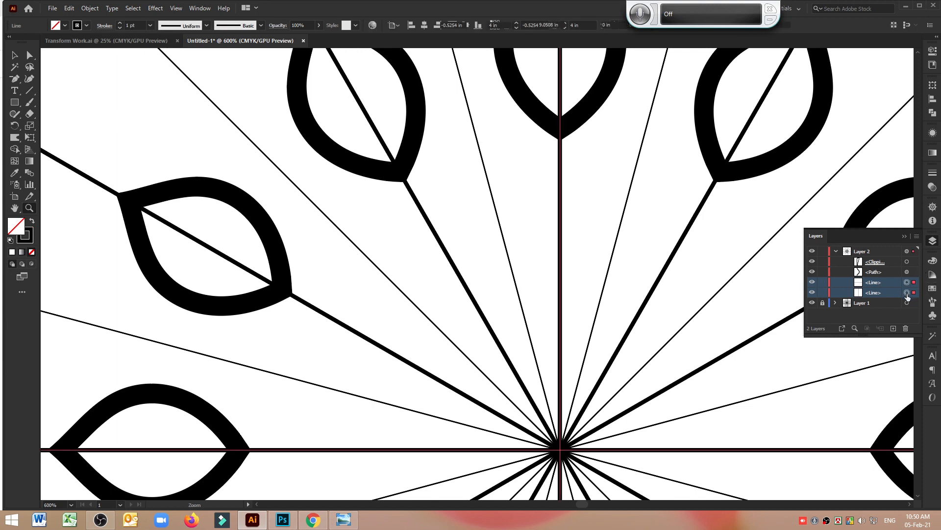
click(150, 25)
click(164, 37)
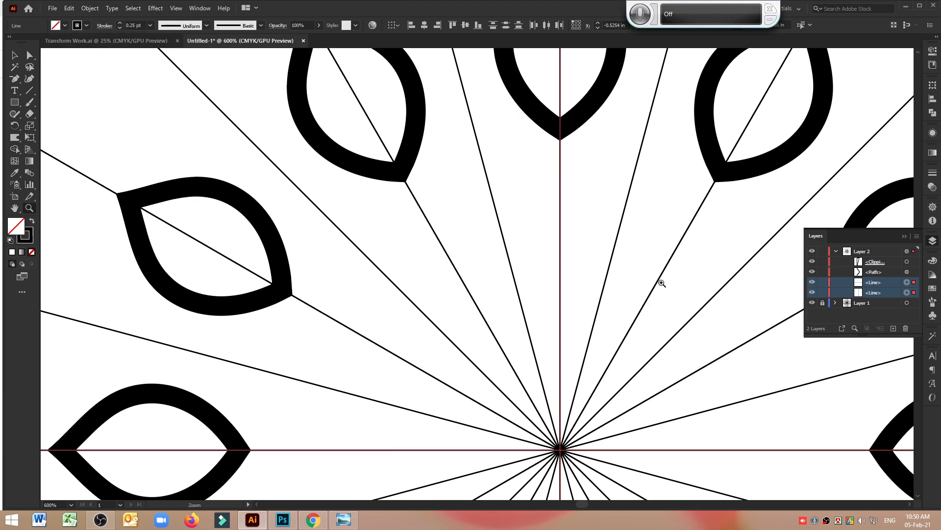
click(812, 282)
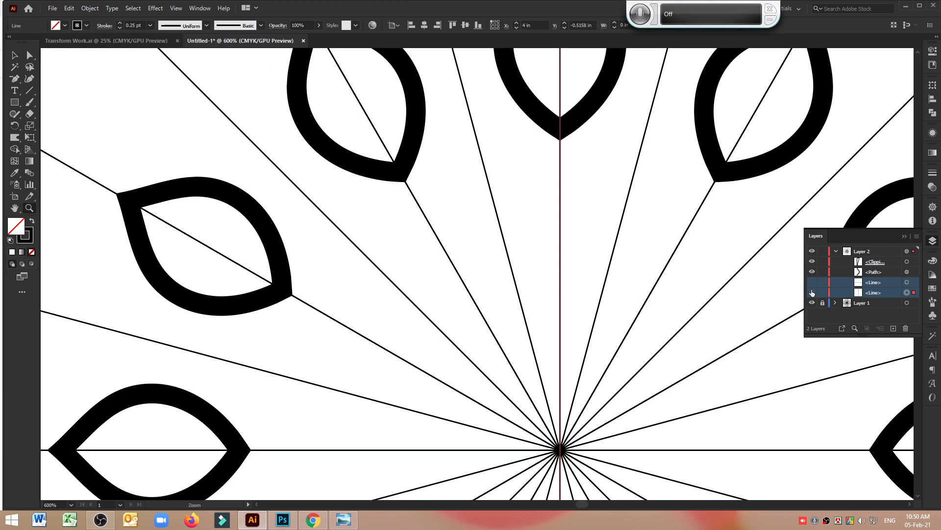
click(811, 291)
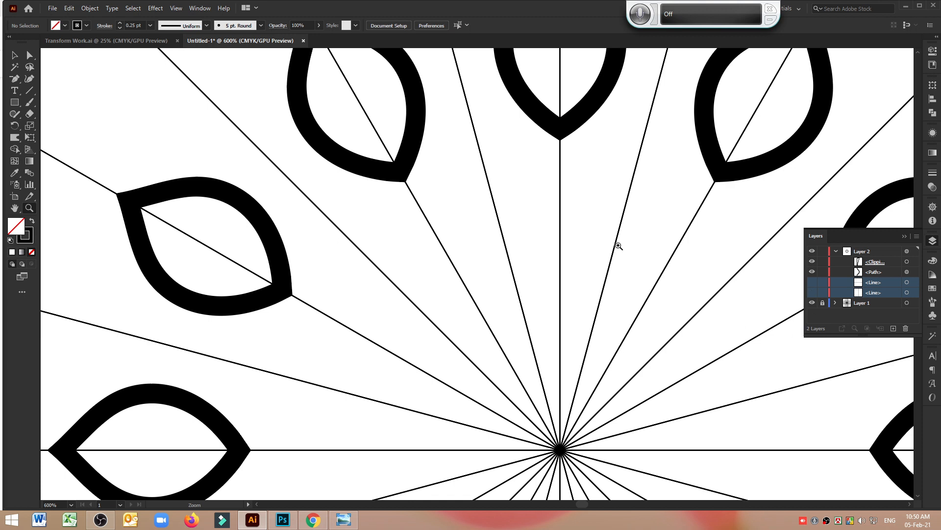
In Layer 2, paint a curved half-petal stroke with the Paintbrush, from the top leaf's inner tip inward to the vertical axis.
click(30, 102)
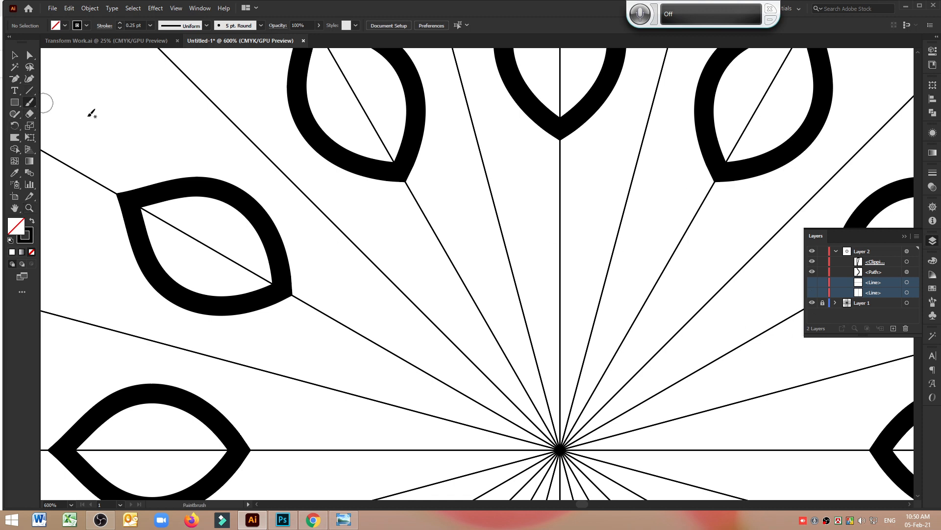
click(893, 252)
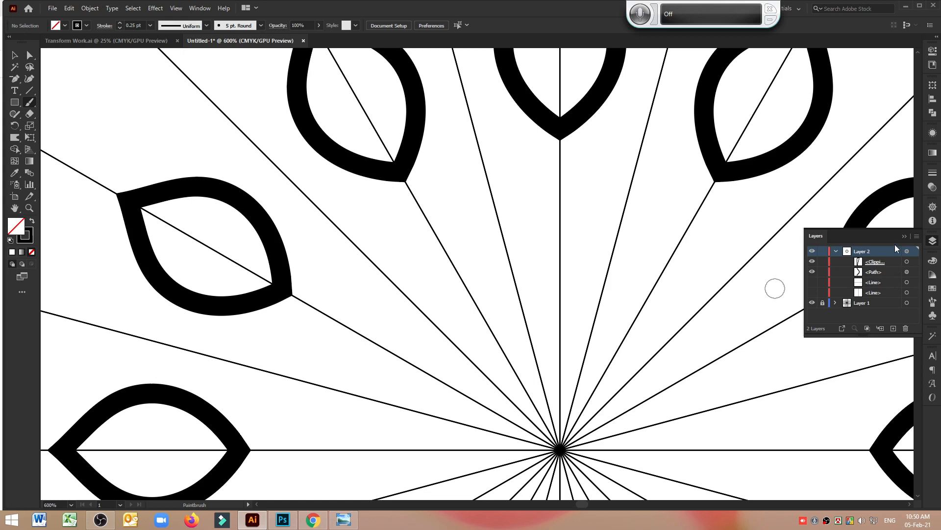
click(891, 276)
mouse_move(553, 148)
mouse_down()
mouse_move(553, 217)
mouse_move(572, 238)
mouse_up()
key(ctrl+z)
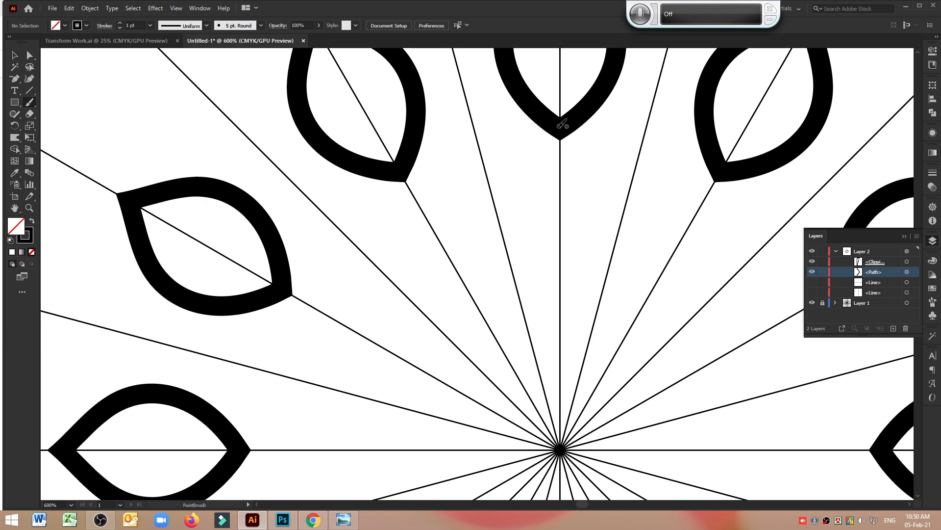
mouse_move(557, 123)
mouse_down()
mouse_move(581, 150)
mouse_move(585, 193)
mouse_move(560, 215)
mouse_up()
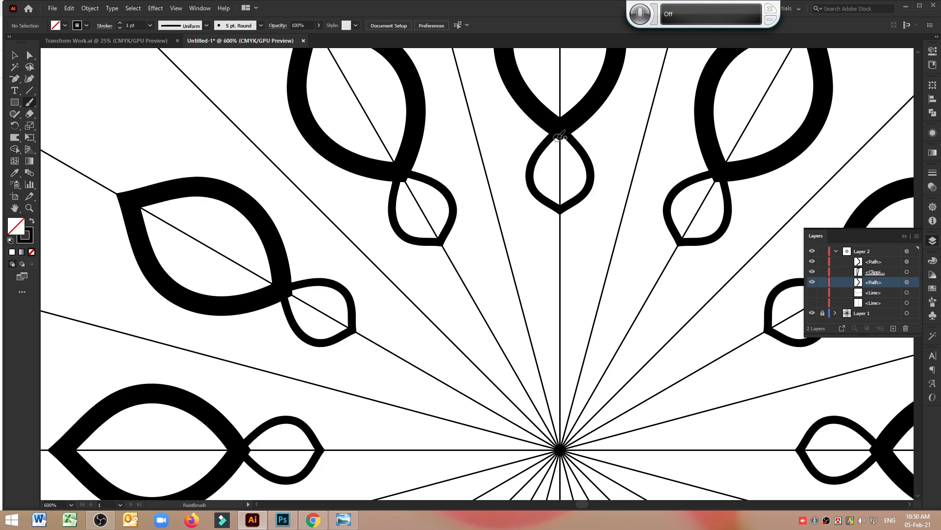
Paint a short curve inside the new petal and a larger curve around its outside, both meeting the vertical axis.
mouse_move(560, 133)
mouse_down()
mouse_move(568, 158)
mouse_move(558, 170)
mouse_move(557, 145)
mouse_move(560, 164)
mouse_up()
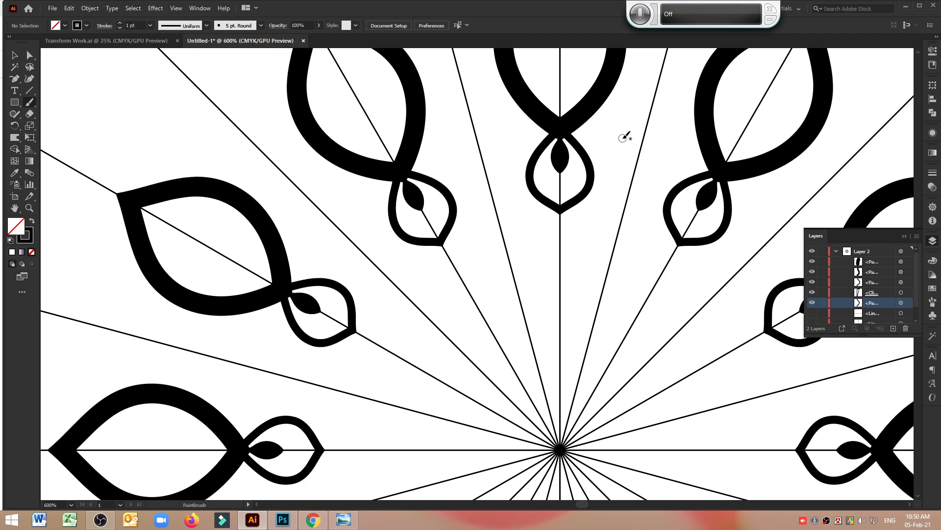
mouse_move(575, 118)
mouse_down()
mouse_move(607, 150)
mouse_move(614, 176)
mouse_move(605, 206)
mouse_move(555, 243)
mouse_move(545, 266)
mouse_up()
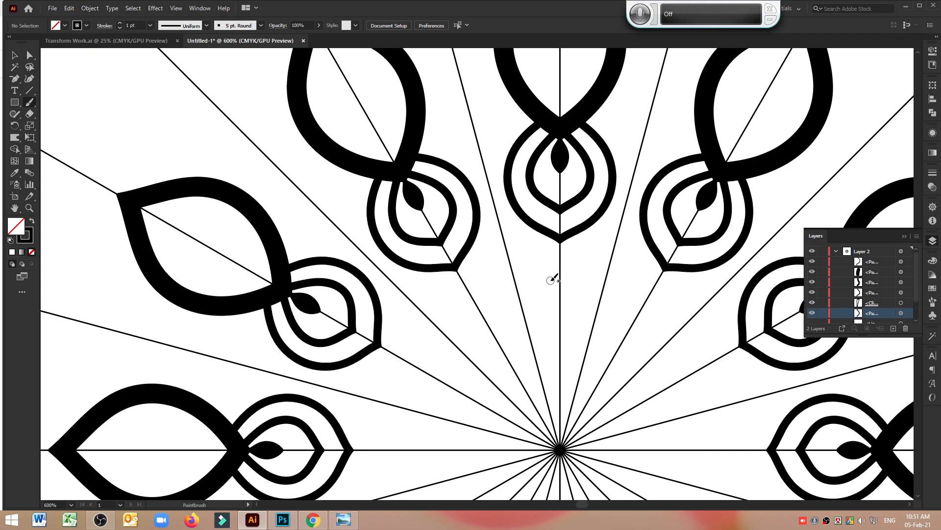
Select the outermost curve of the new petal on the vertical axis and open the Artistic_Paintbrush brush library in an enlarged window.
click(30, 55)
click(566, 233)
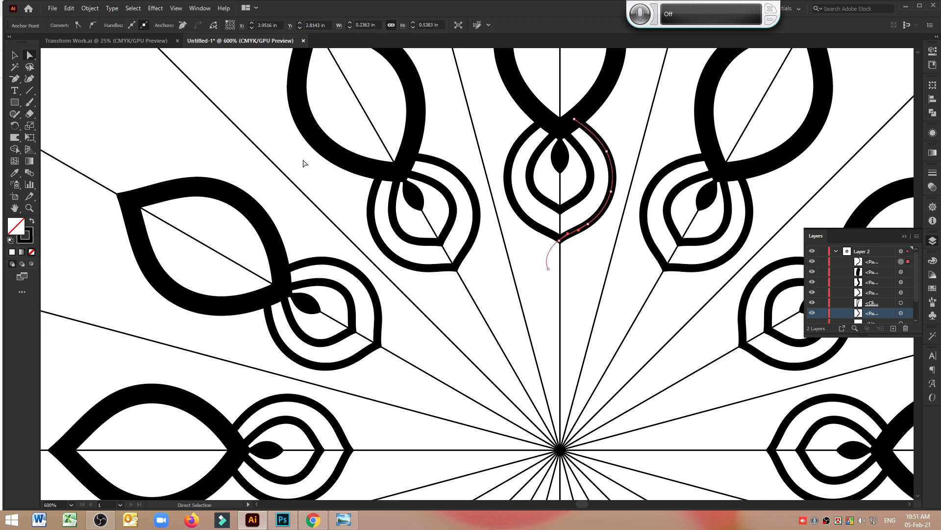
click(16, 129)
click(15, 55)
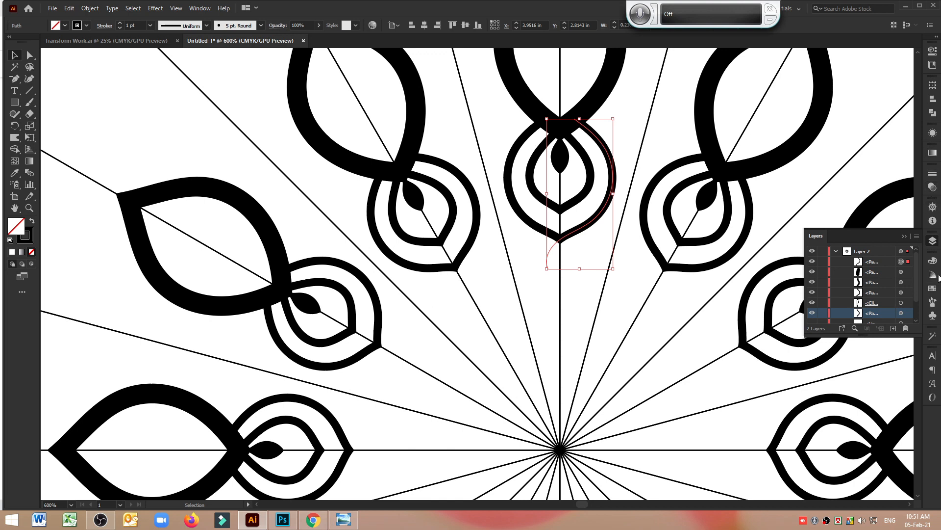
click(933, 302)
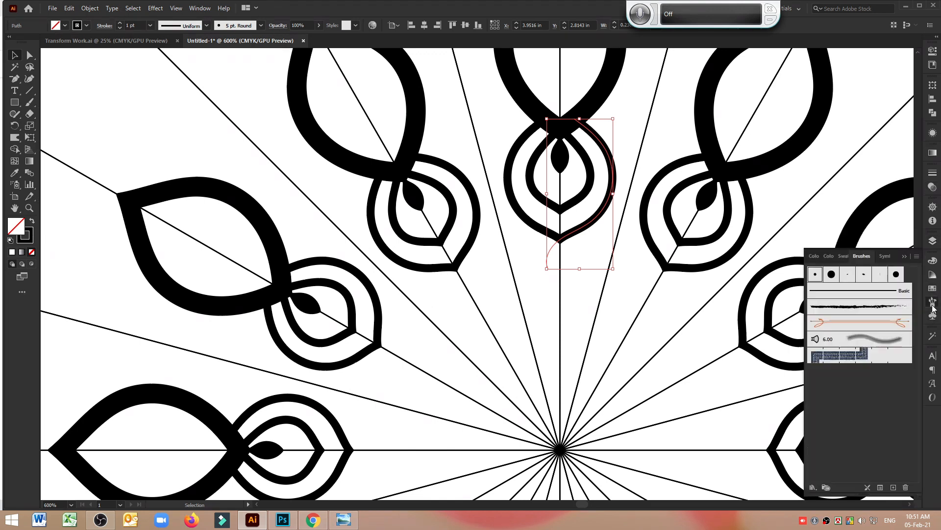
click(917, 256)
mouse_move(865, 431)
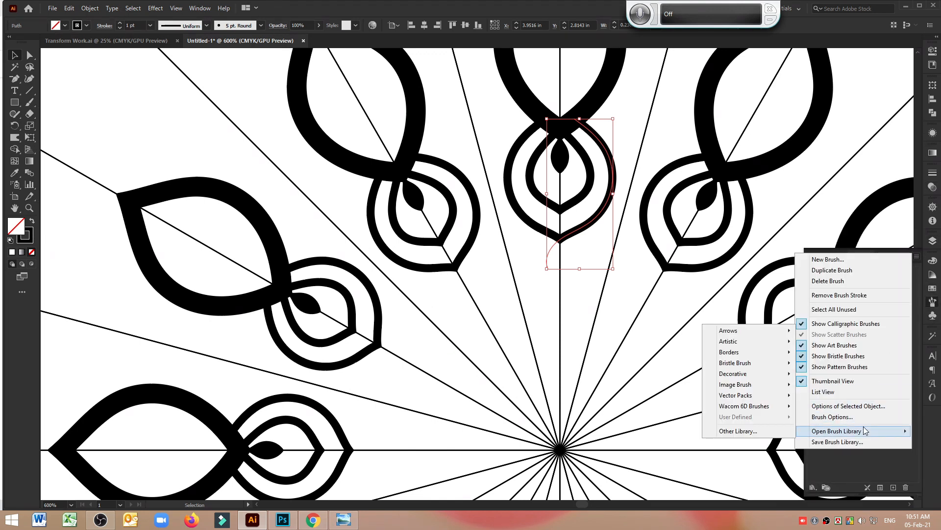
mouse_move(771, 334)
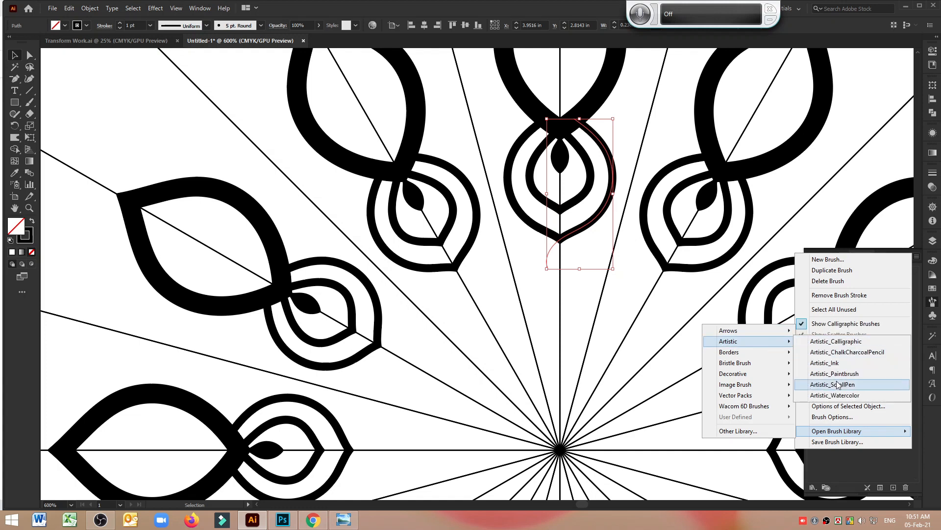
click(835, 373)
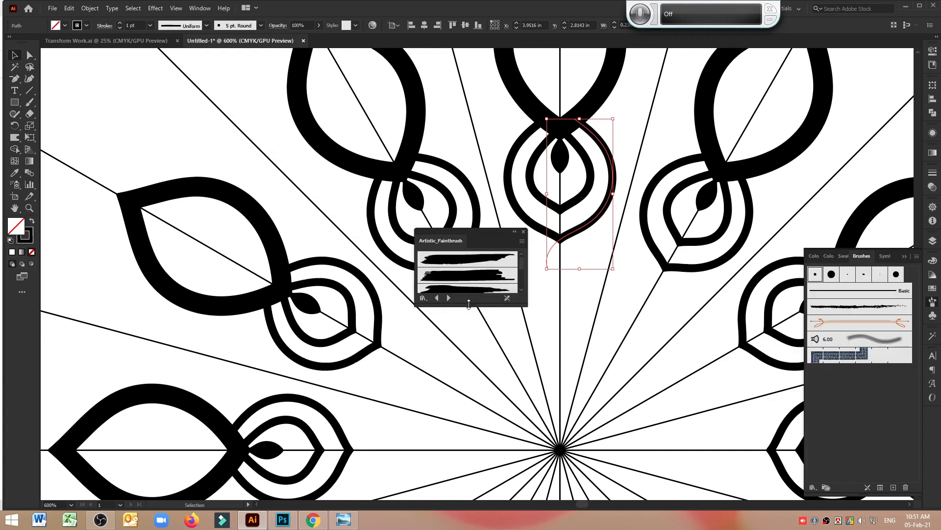
drag(468, 304, 473, 447)
Page through the brush libraries to the Elegant Curl & Floral Brush Set.
click(448, 440)
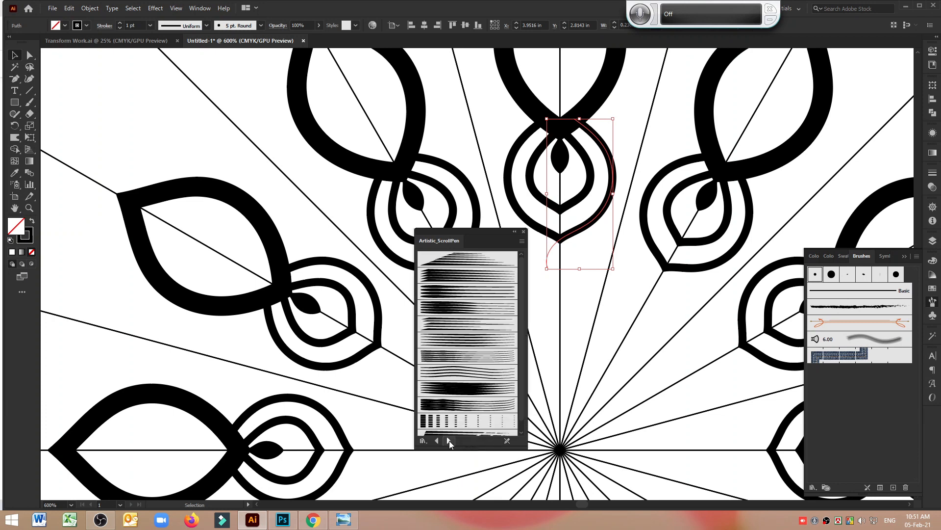
click(448, 440)
click(448, 440)
click(449, 441)
click(449, 440)
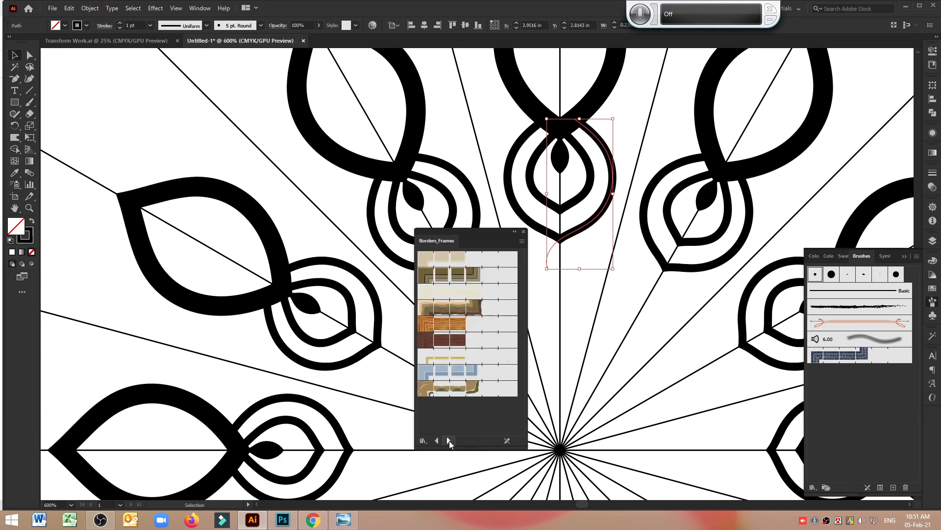
click(449, 440)
click(448, 440)
click(448, 441)
click(449, 440)
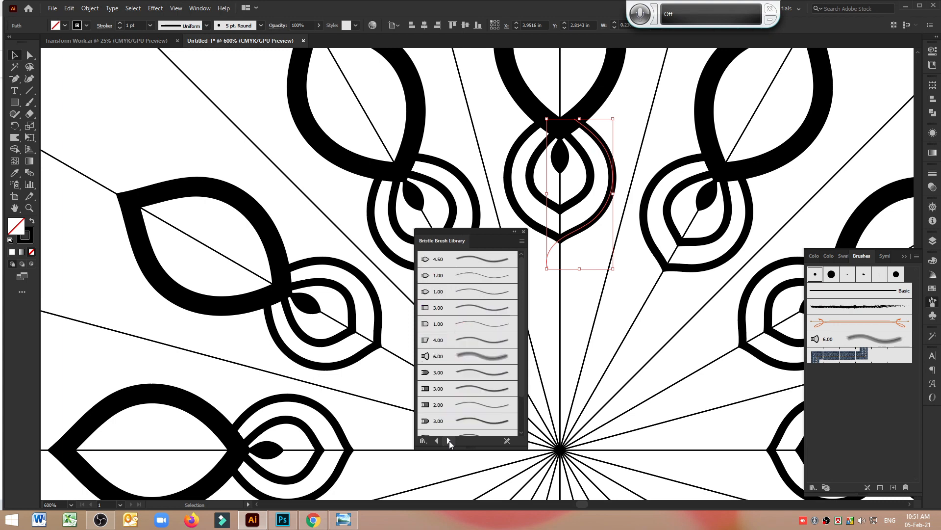
click(448, 441)
click(449, 440)
click(449, 440)
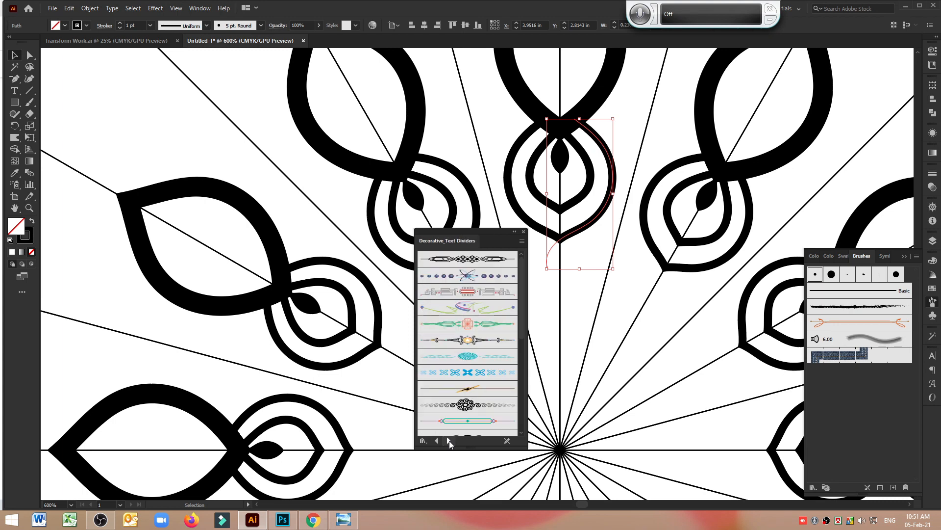
click(448, 441)
Apply the teardrop-shaped Drop Up brush from the Elegant Curl & Floral Brush Set to the selected curve.
scroll(494, 360, down, 10)
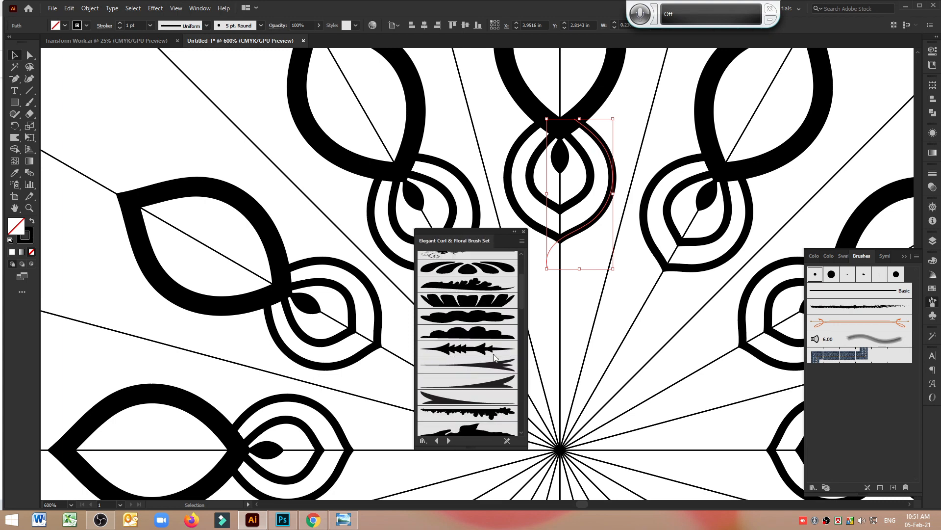
scroll(494, 361, down, 10)
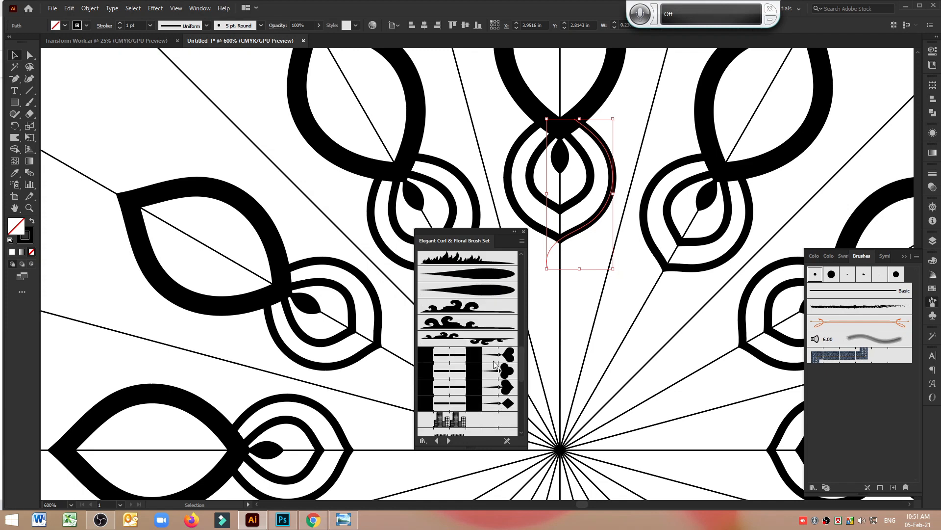
click(482, 333)
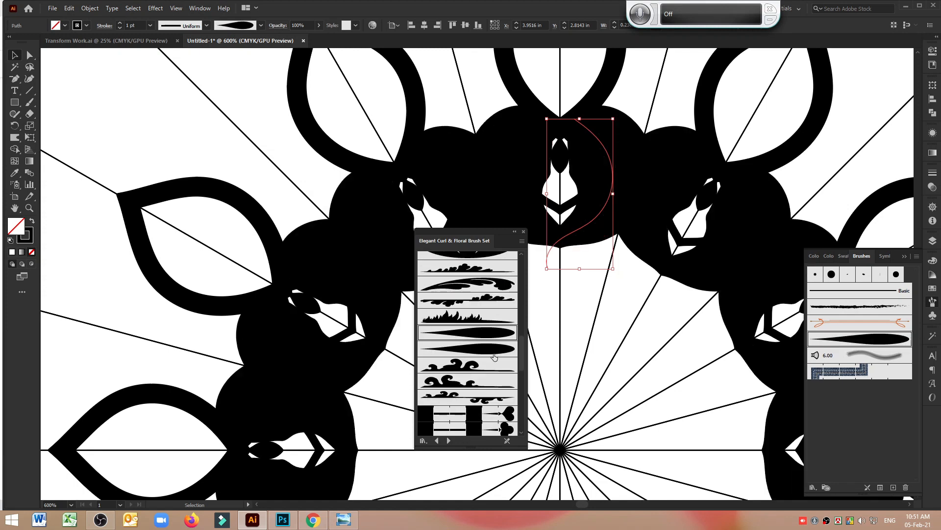
Try a vine pattern brush from the Elegant Curl & Floral Brush Set on the selected curve.
scroll(495, 361, down, 10)
scroll(495, 362, down, 5)
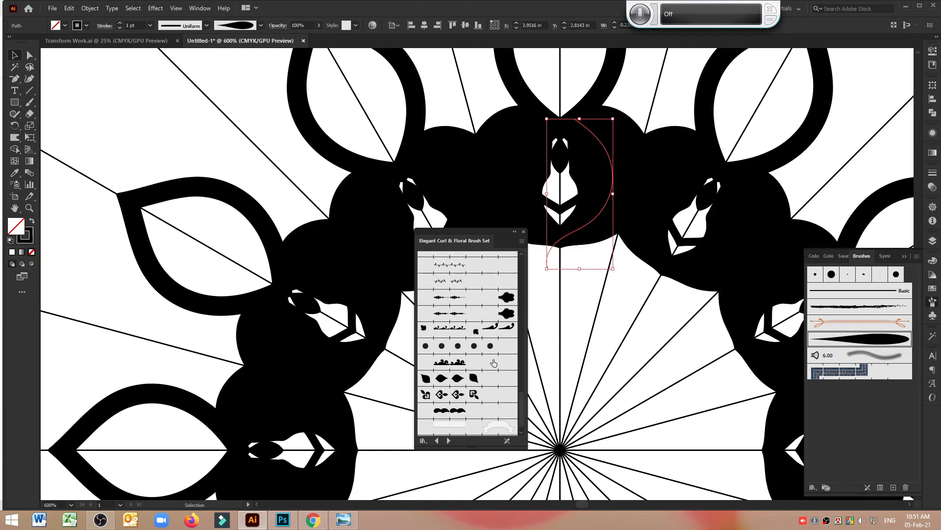
scroll(495, 365, down, 1)
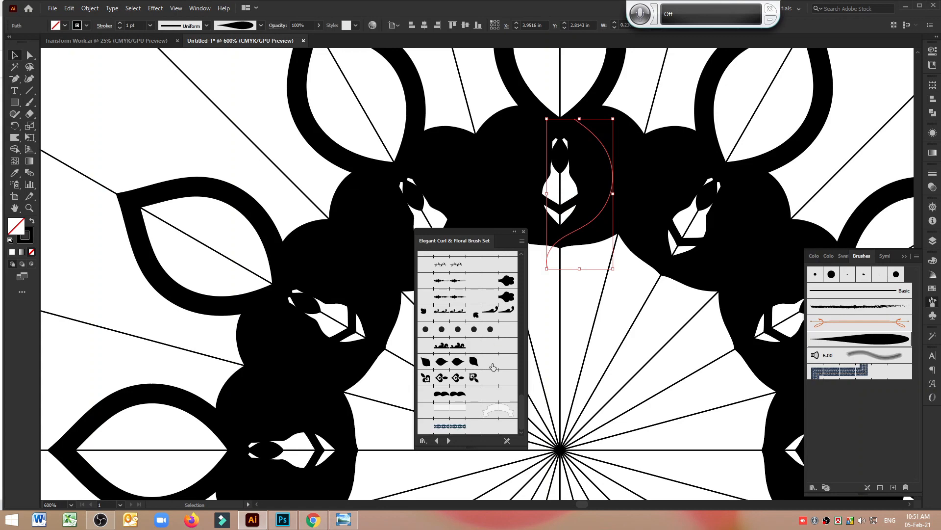
scroll(493, 368, up, 2)
click(454, 278)
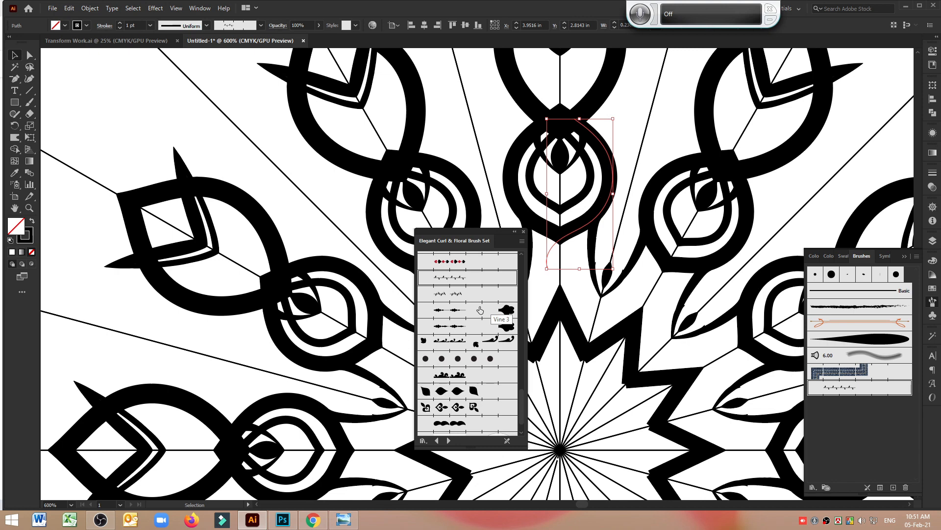
Try the tapered brush with the forked end on the selected curve and close the brush library.
scroll(482, 306, up, 10)
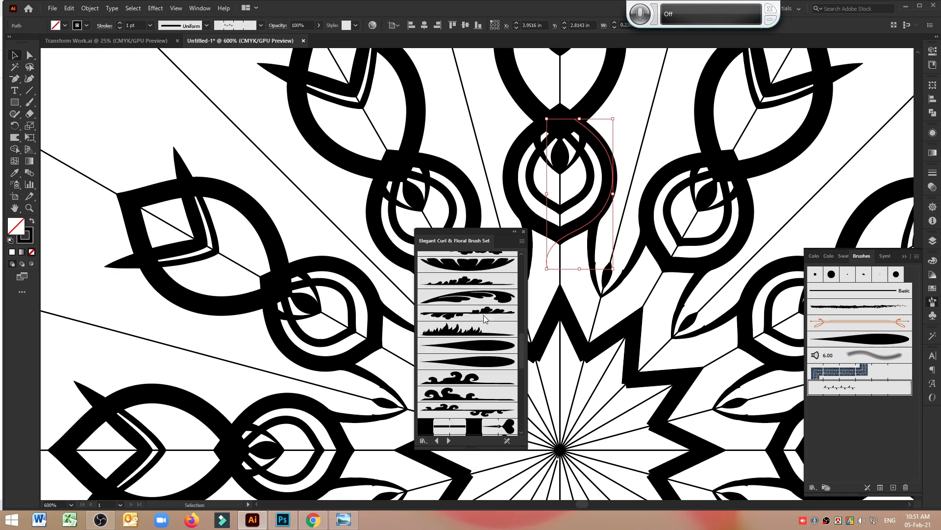
scroll(484, 349, up, 8)
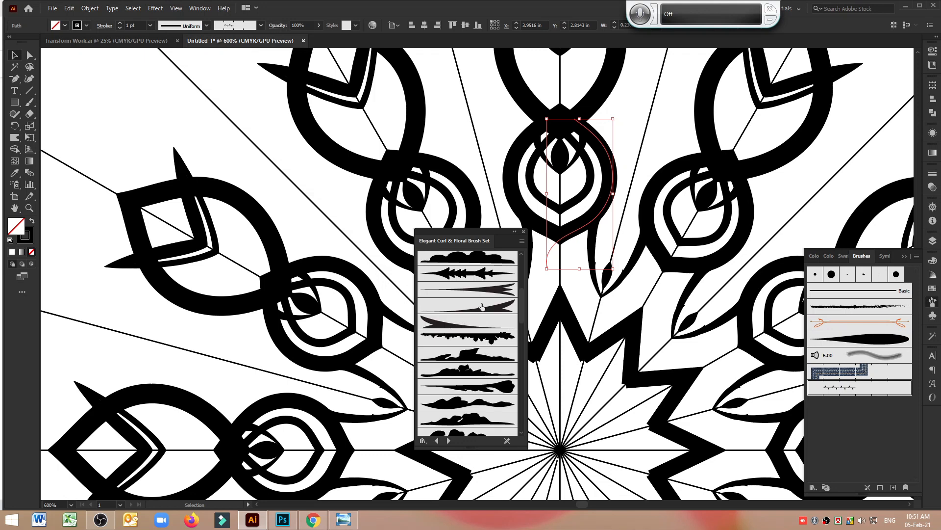
click(493, 306)
click(524, 231)
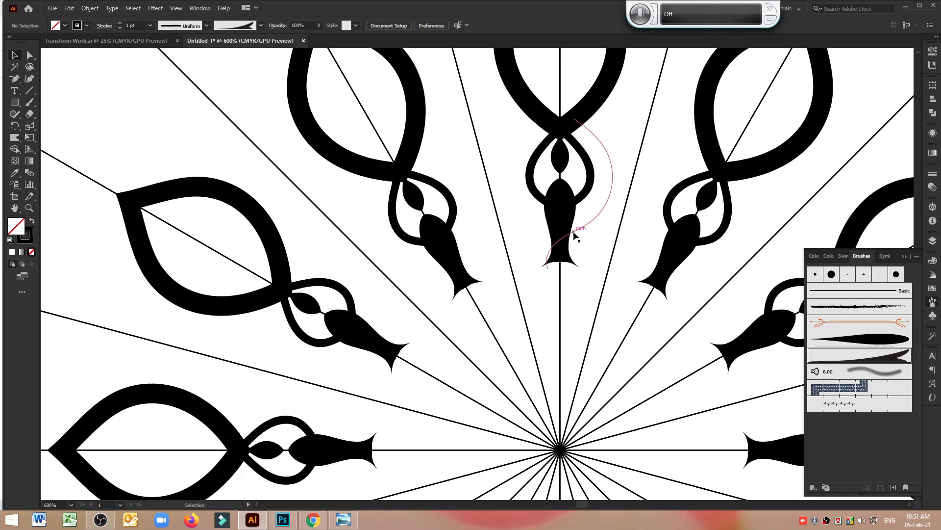
Apply the 5 pt. Round brush to the outermost petal curve and deselect it.
click(26, 236)
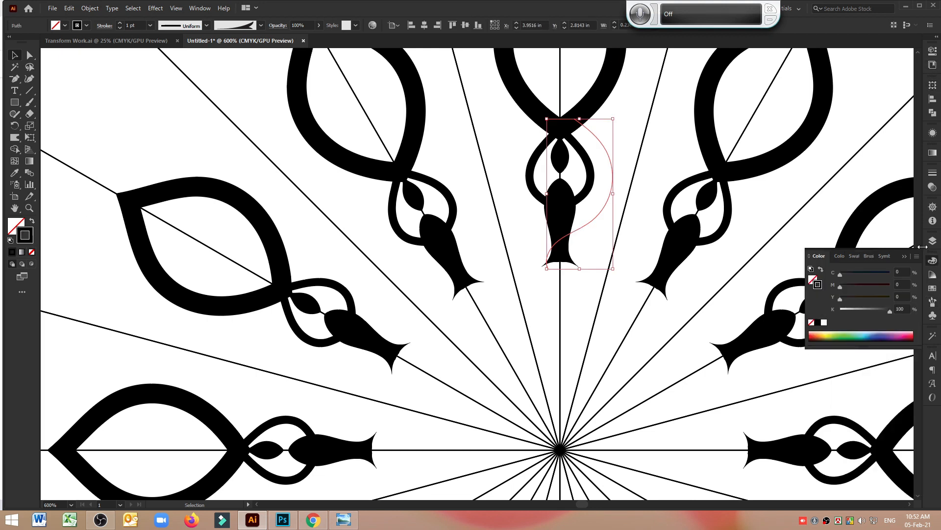
click(933, 301)
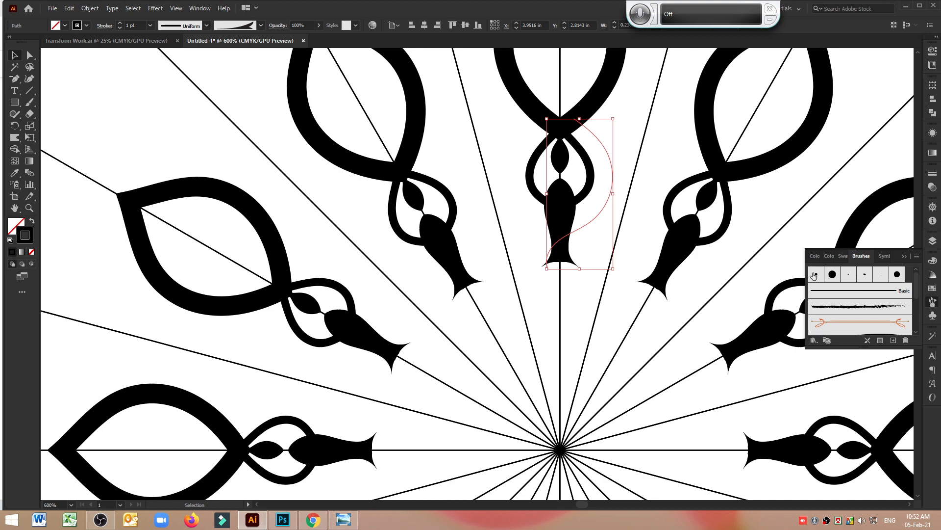
click(815, 274)
scroll(362, 226, up, 2)
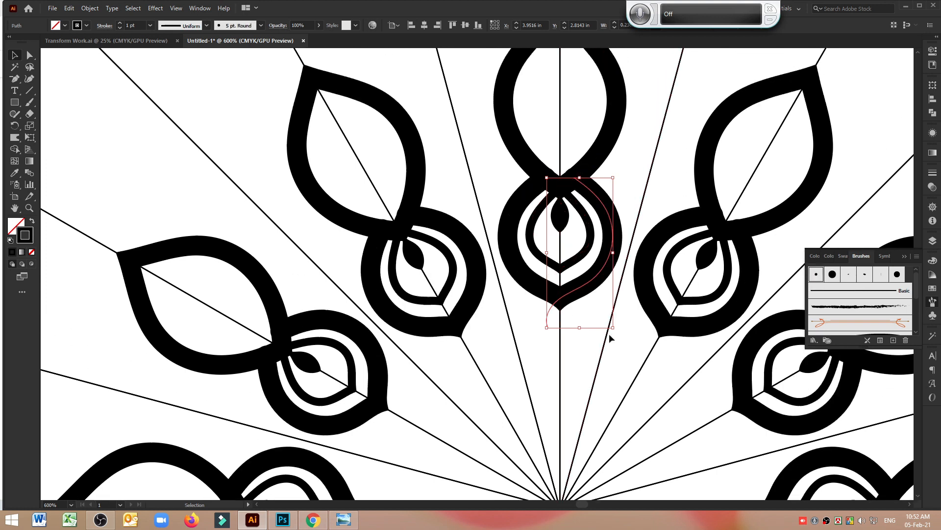
click(596, 338)
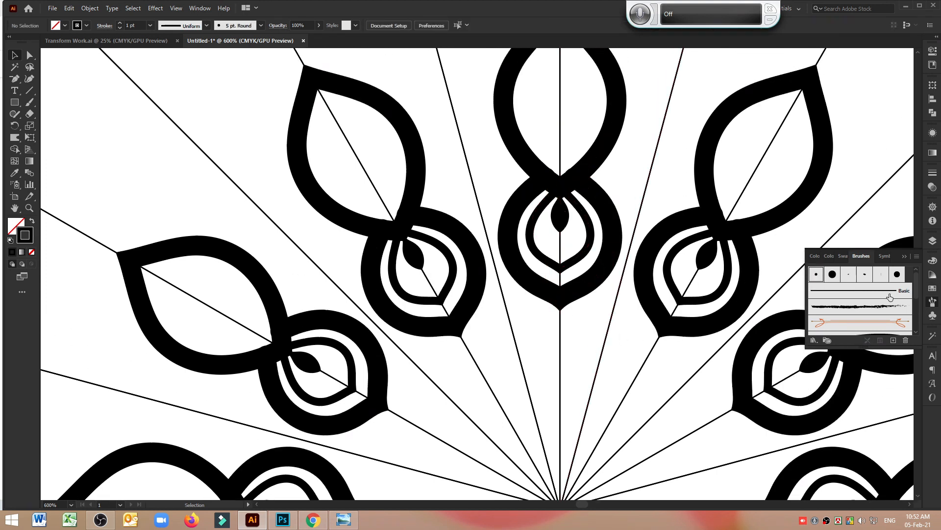
Make the Drop Up art brush current and set its fixed width to 63%.
scroll(890, 297, down, 3)
click(888, 282)
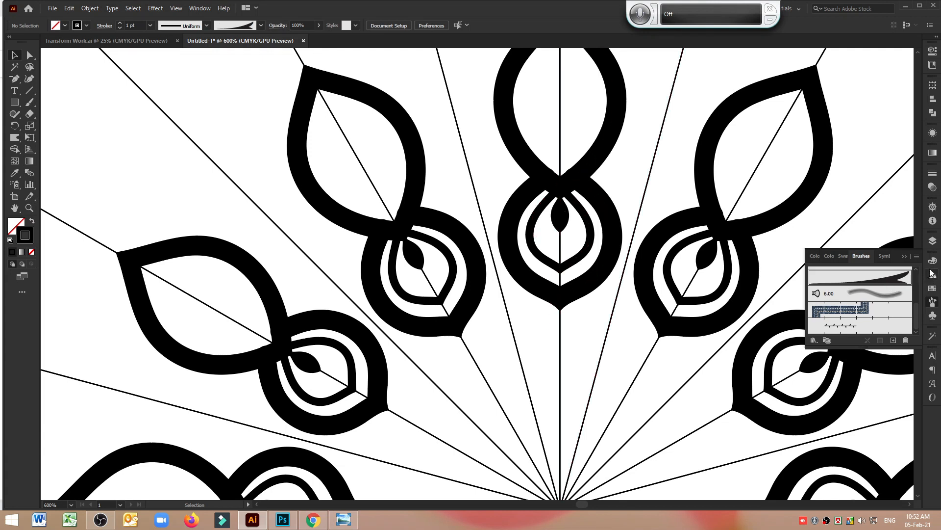
scroll(883, 294, up, 3)
click(873, 321)
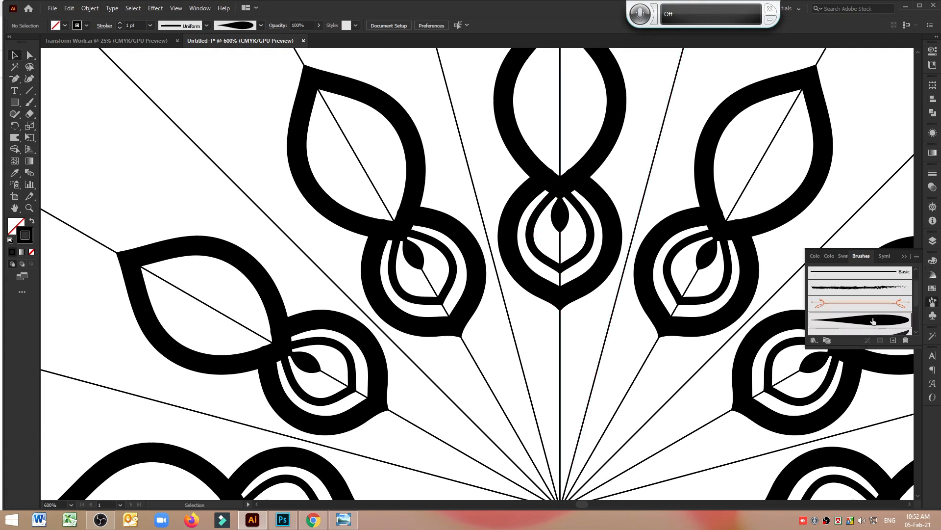
double_click(873, 321)
drag(462, 143, 452, 146)
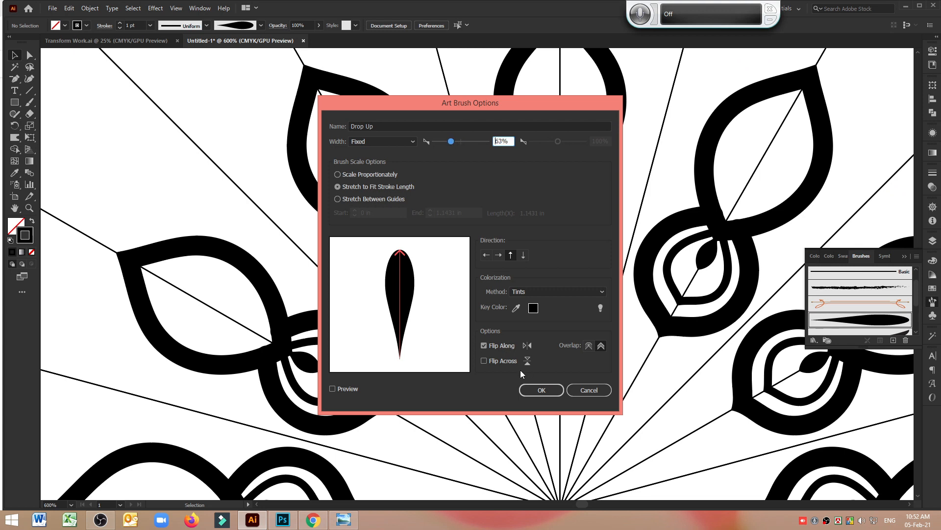
click(541, 390)
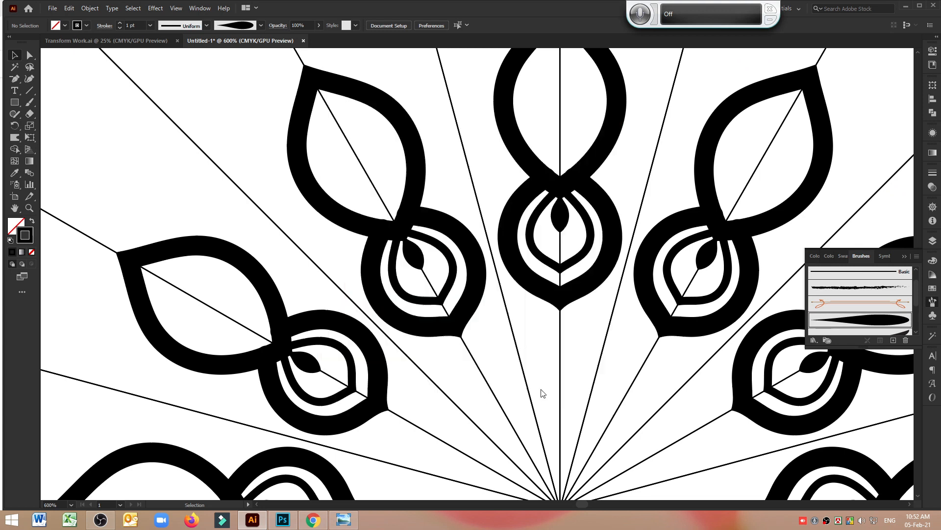
Paint a curved Drop Up stroke across the vertical axis just inward of the outer petal's tip, forming a ring of crescents.
click(29, 105)
mouse_move(562, 323)
mouse_down()
mouse_move(566, 360)
mouse_move(557, 375)
mouse_move(567, 376)
mouse_move(584, 337)
mouse_move(577, 293)
mouse_up()
key(ctrl+z)
key(ctrl+z)
mouse_move(552, 390)
mouse_down()
mouse_move(584, 353)
mouse_move(580, 289)
mouse_up()
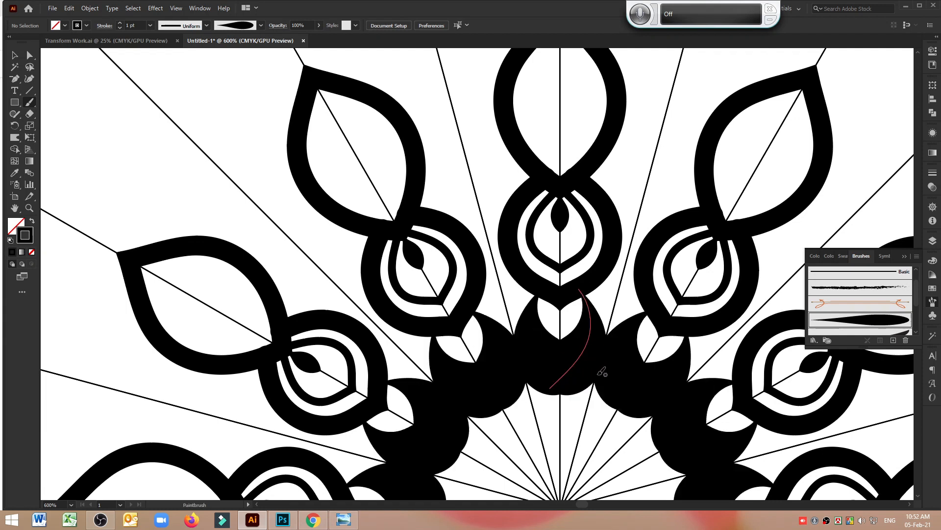
key(ctrl+z)
mouse_move(540, 372)
mouse_down()
mouse_move(581, 349)
mouse_move(574, 284)
mouse_up()
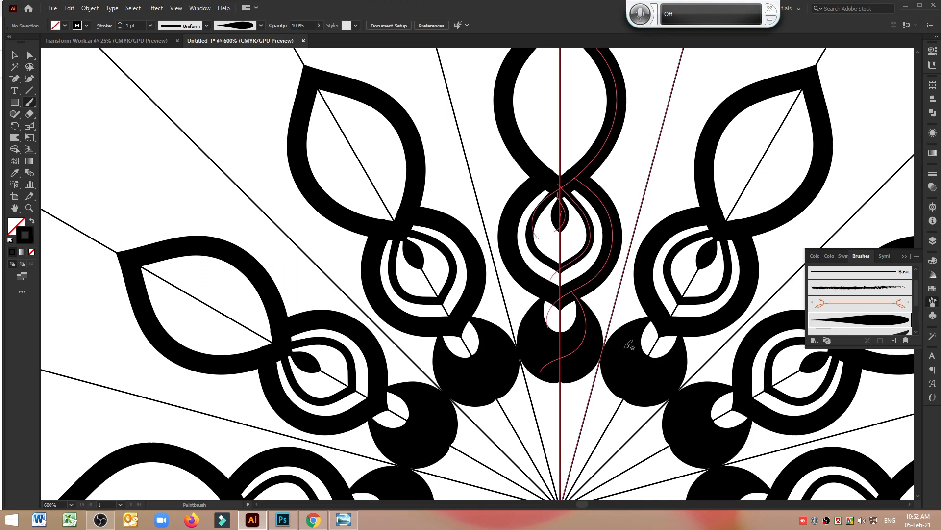
Try painting small curved Drop Up strokes along the vertical axis between the crescent and the mandala centre.
scroll(629, 344, up, 2)
scroll(629, 345, down, 6)
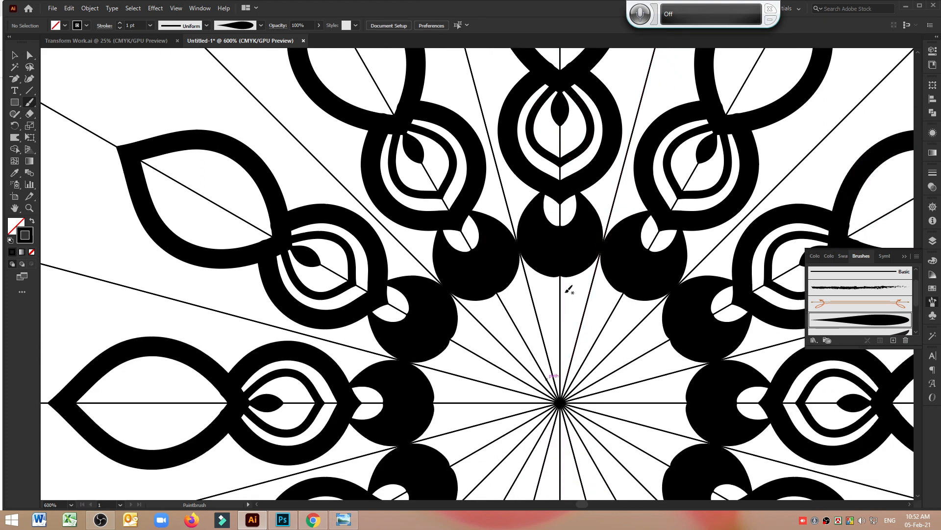
mouse_move(561, 275)
mouse_down()
mouse_move(568, 286)
mouse_move(558, 270)
mouse_up()
key(ctrl+z)
key(ctrl+z)
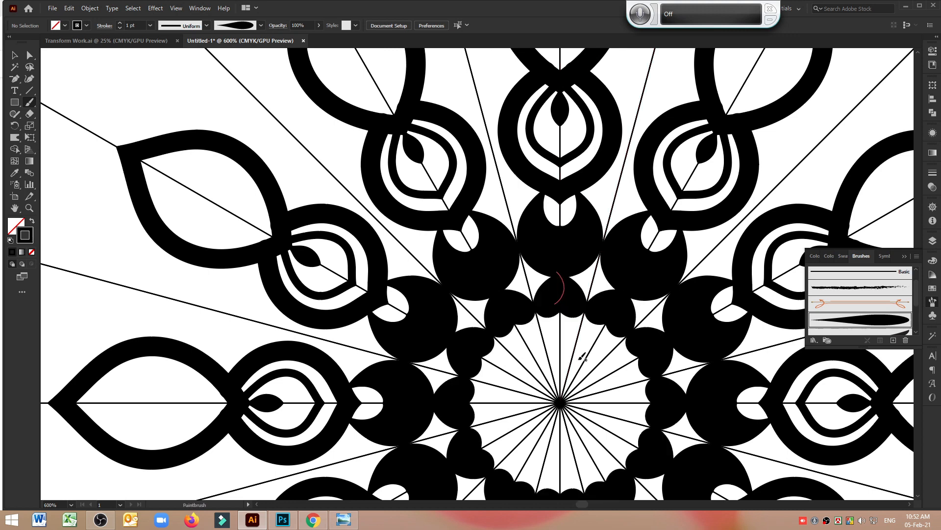
drag(564, 321, 561, 331)
key(ctrl+z)
key(ctrl+z)
key(ctrl+z)
Try painting a Drop Up stroke in the gap between the top leaf and its neighbouring leaf.
scroll(593, 356, up, 11)
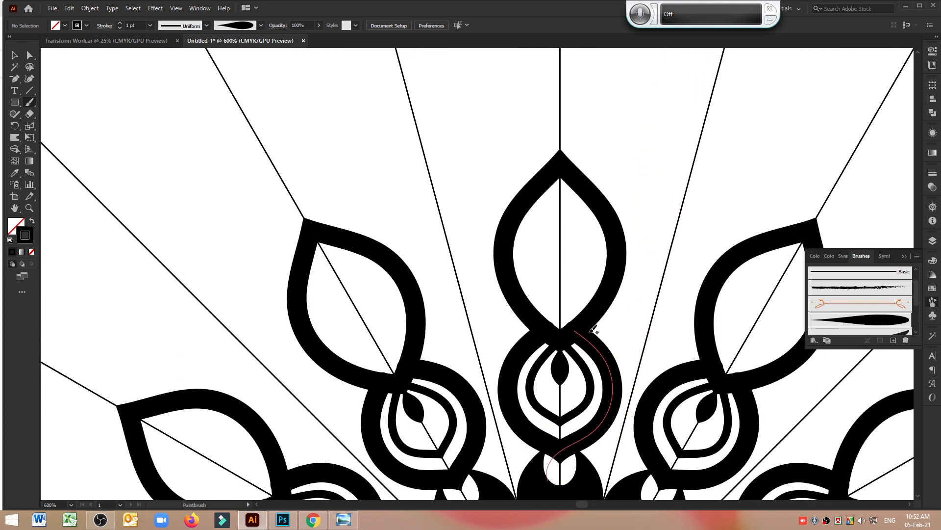
mouse_move(592, 338)
mouse_down()
mouse_move(663, 302)
mouse_move(699, 342)
mouse_up()
key(ctrl+z)
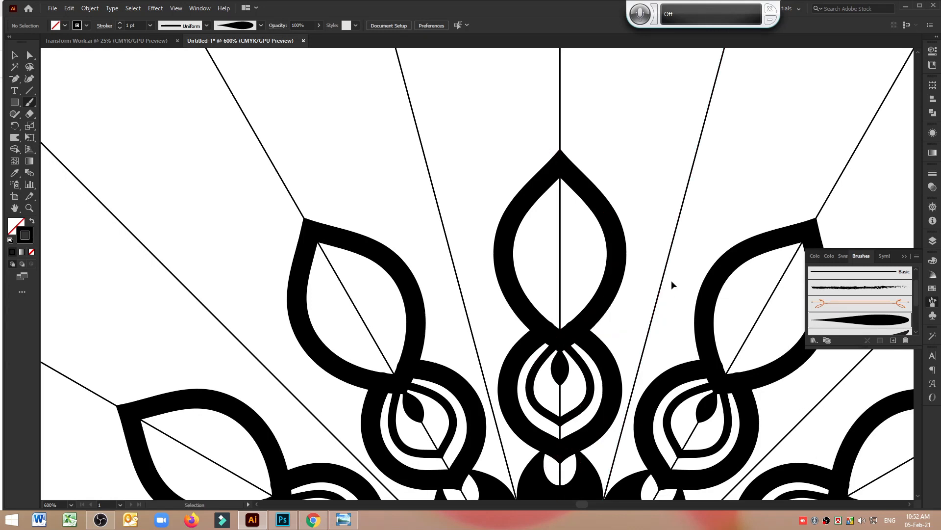
mouse_move(676, 278)
mouse_down()
mouse_move(624, 291)
mouse_move(599, 328)
mouse_up()
key(ctrl+z)
Set the Drop Up art brush's fixed width to 32% and apply the change to the existing brush strokes.
double_click(881, 321)
click(443, 141)
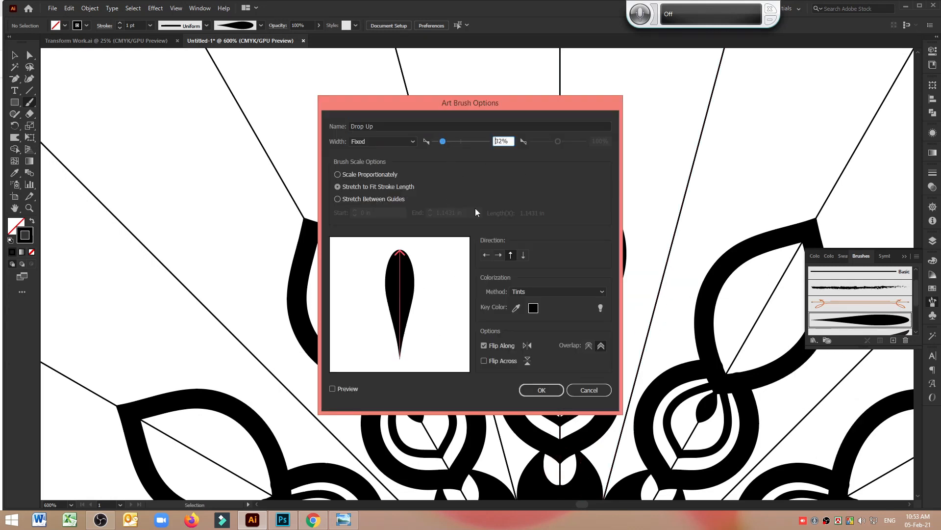
click(540, 391)
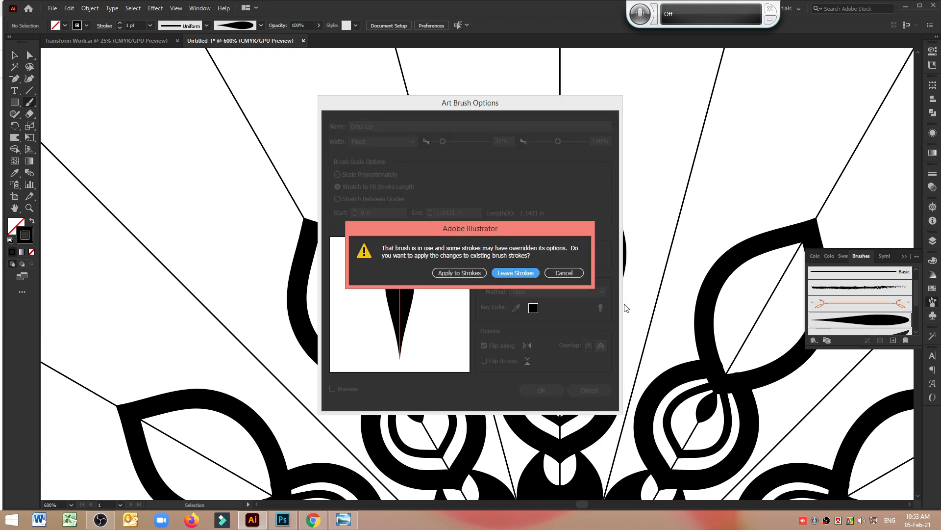
click(464, 274)
Paint a short and a longer curved Drop Up teardrop beside the lower outer edge of the pointed petal on the vertical axis.
scroll(686, 284, down, 5)
scroll(682, 296, down, 1)
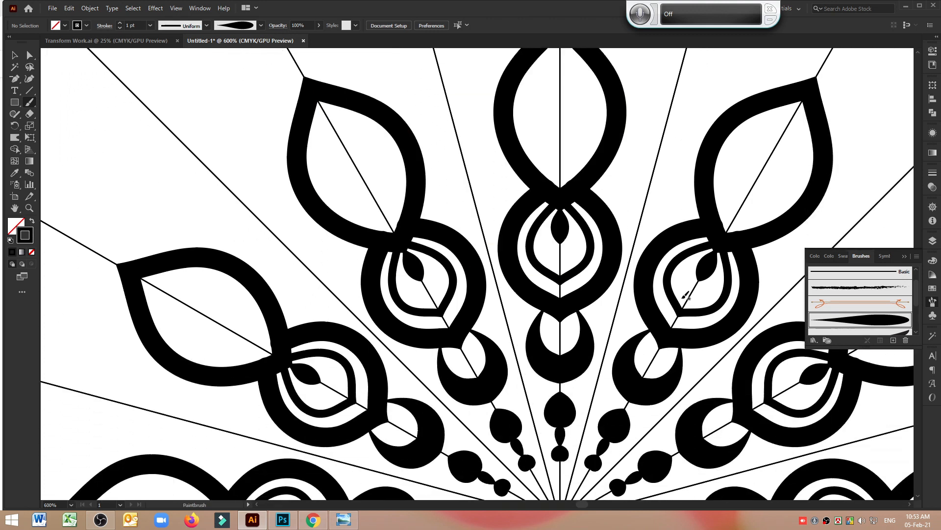
scroll(682, 300, up, 2)
mouse_move(660, 215)
mouse_down()
mouse_move(633, 219)
mouse_move(603, 254)
mouse_up()
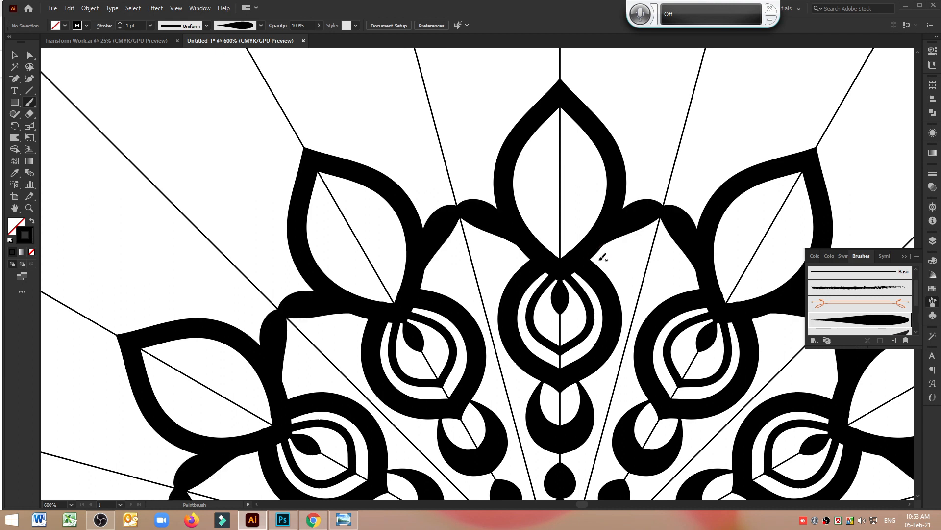
key(ctrl+z)
mouse_move(645, 228)
mouse_down()
mouse_move(593, 260)
mouse_move(633, 253)
mouse_move(590, 269)
mouse_move(631, 275)
mouse_move(600, 286)
mouse_up()
key(ctrl+z)
key(ctrl+z)
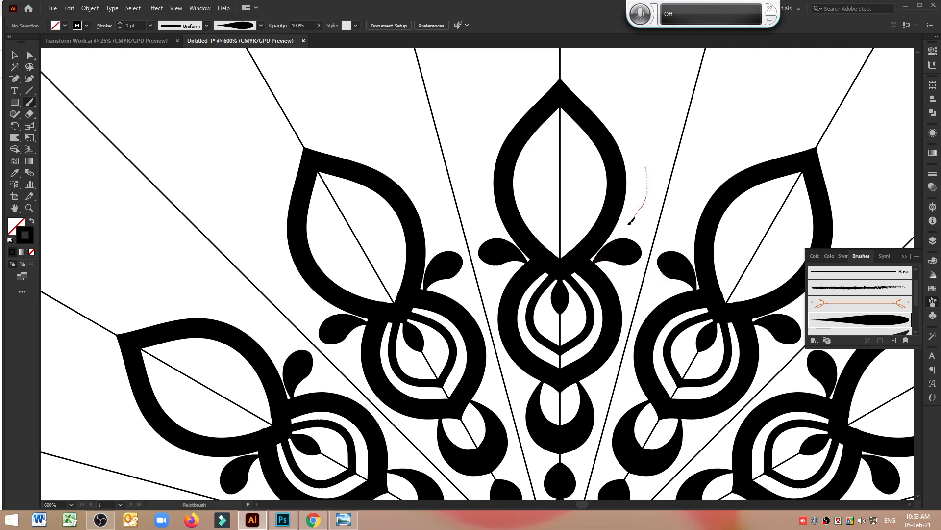
drag(612, 240, 611, 242)
Paint a long Drop Up teardrop alongside the upper edge of the central petal, extending beyond its tip.
scroll(618, 275, up, 3)
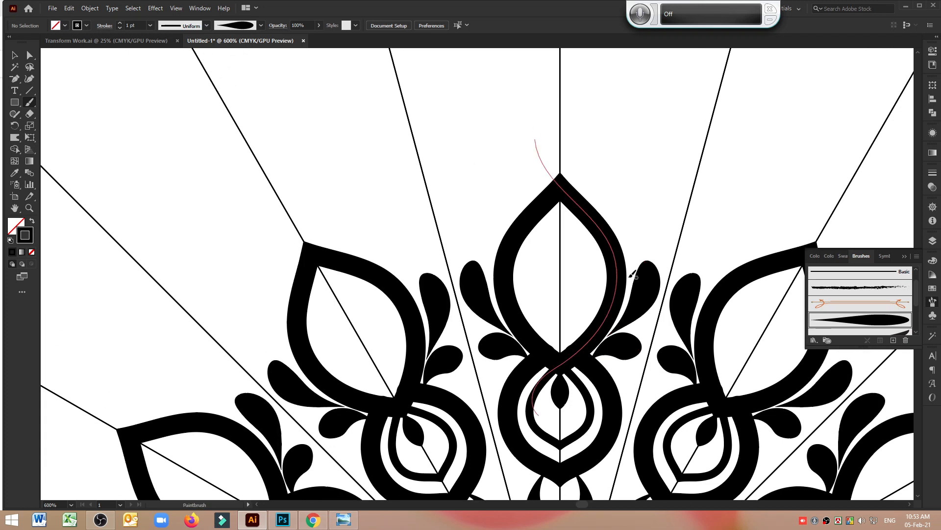
drag(596, 133, 601, 171)
drag(634, 265, 635, 265)
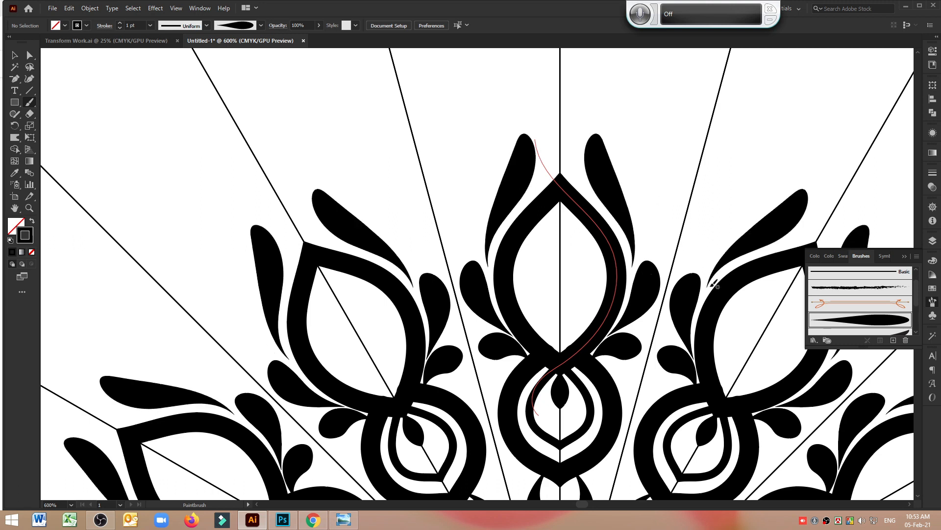
Paint an S-curved Drop Up stroke along the slanted wedge guide beside the central petal, forming a two-pronged flower with its mirror copy.
scroll(676, 252, down, 1)
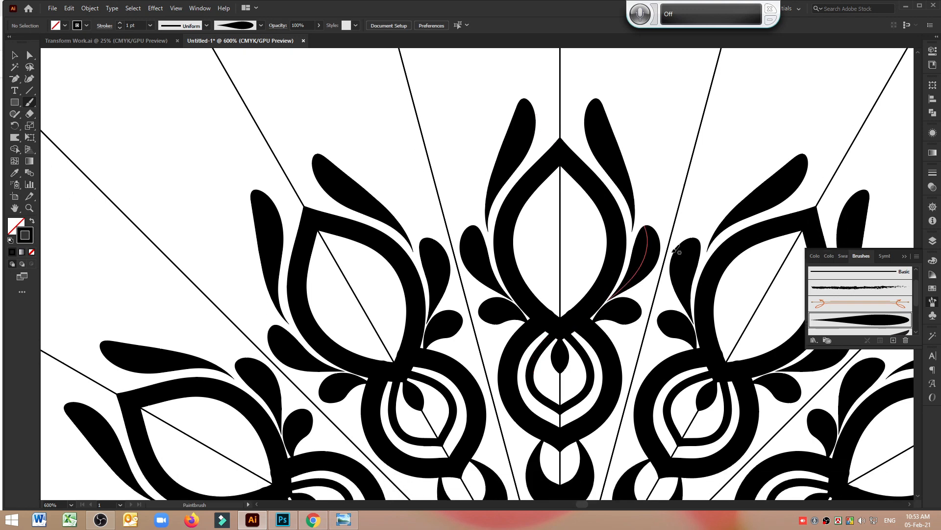
scroll(677, 245, up, 2)
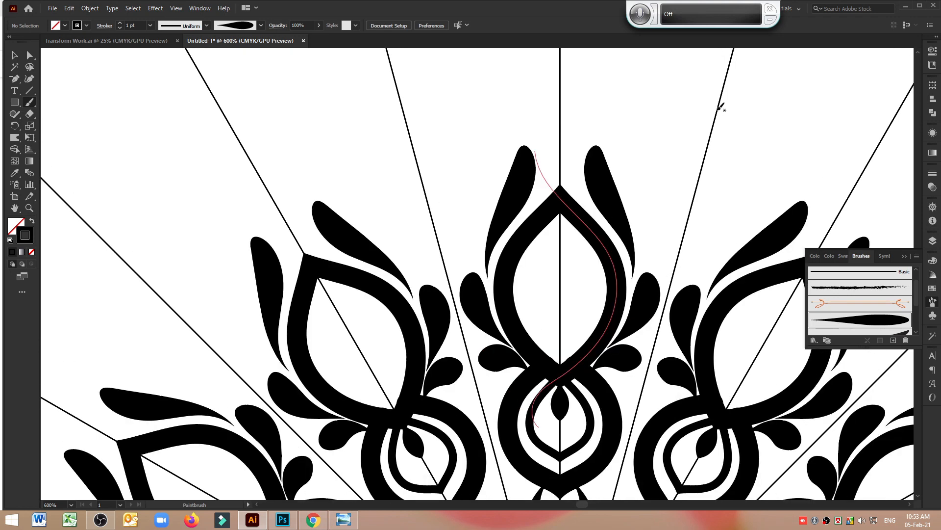
mouse_move(671, 89)
mouse_down()
mouse_move(706, 111)
mouse_move(679, 177)
mouse_move(686, 240)
mouse_up()
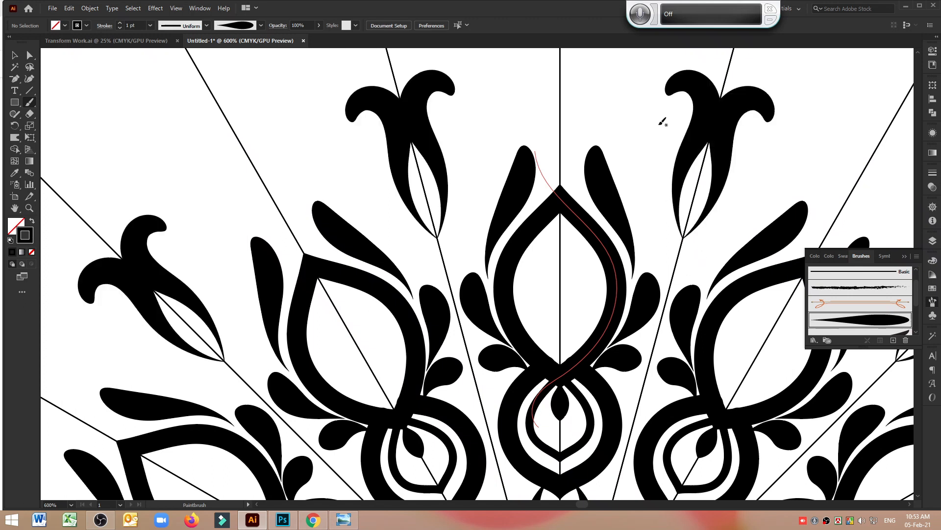
Paint a curved Drop Up stroke across the slanted guide just outward of the two-pronged flower, forming a teardrop bud.
scroll(653, 136, up, 3)
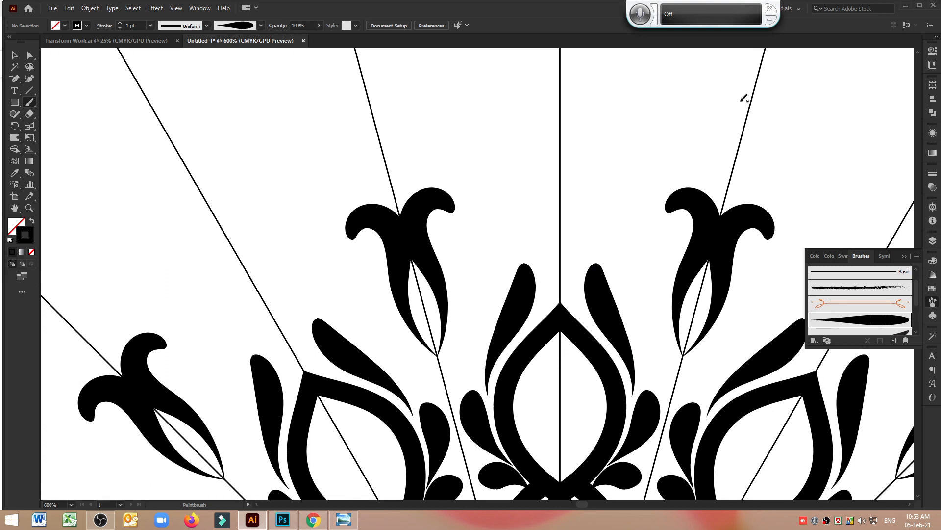
mouse_move(751, 105)
mouse_down()
mouse_move(727, 129)
mouse_move(721, 154)
mouse_up()
drag(729, 188, 728, 192)
key(ctrl+z)
mouse_move(758, 115)
mouse_down()
mouse_move(716, 163)
mouse_move(724, 216)
mouse_up()
Paint a small curved Drop Up stroke across the slanted guide at the flower's inner tip, forming a solid round bead.
scroll(666, 323, down, 2)
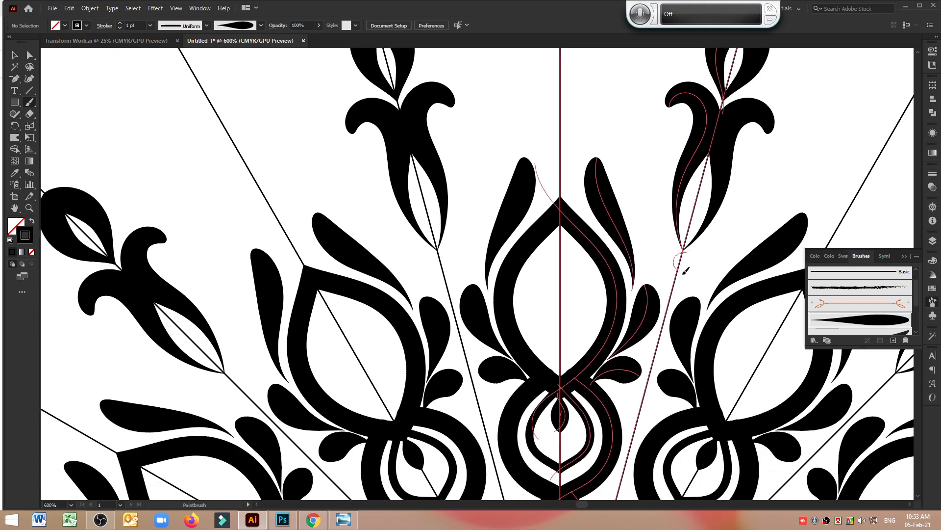
mouse_move(685, 270)
mouse_down()
mouse_move(692, 306)
mouse_move(670, 260)
mouse_move(676, 295)
mouse_up()
key(ctrl+z)
scroll(654, 338, up, 3)
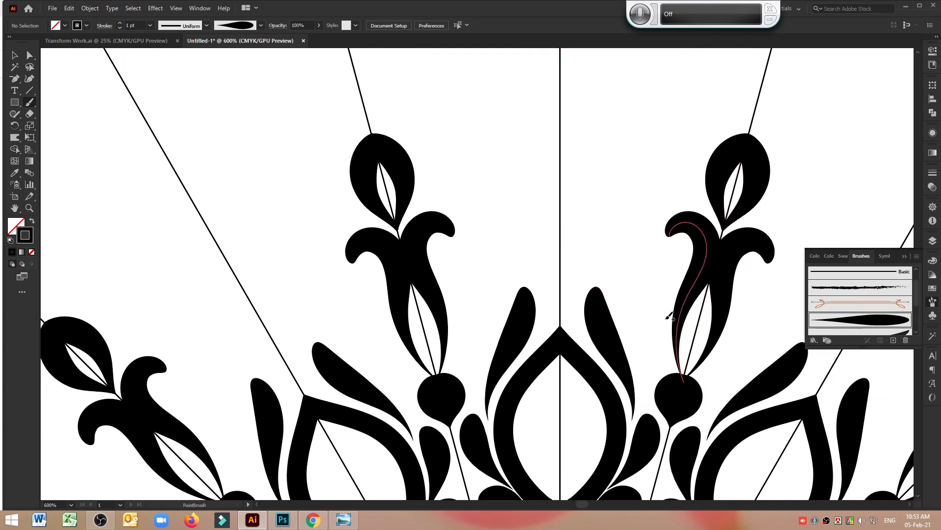
Make the Tulip Arch Top art brush current.
scroll(653, 326, up, 1)
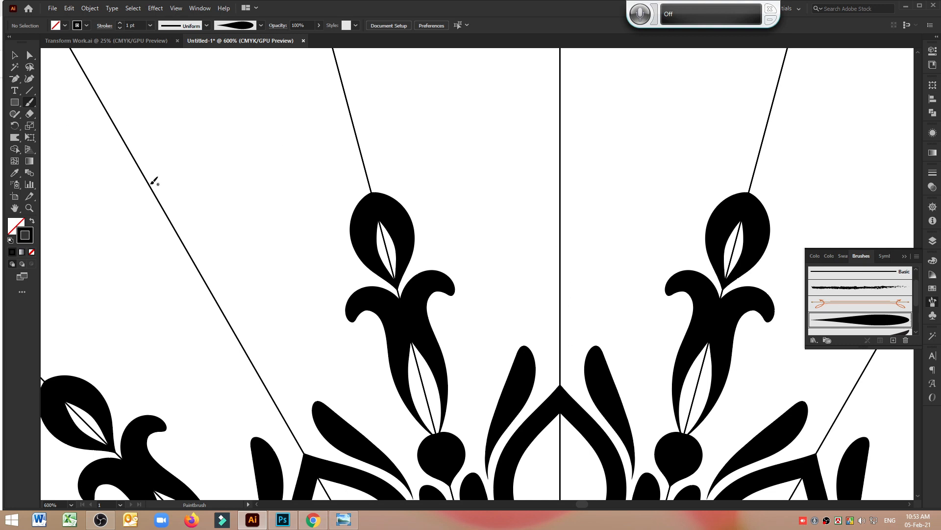
scroll(872, 302, down, 2)
click(863, 297)
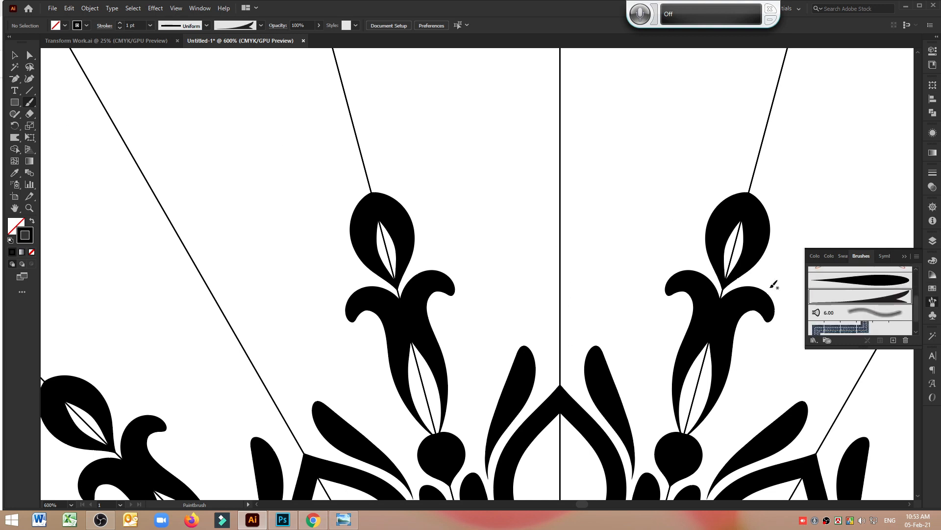
Try painting long Tulip Arch Top strokes between the central petal and the two-pronged flower.
mouse_move(623, 250)
mouse_down()
mouse_move(616, 320)
mouse_move(648, 413)
mouse_move(643, 463)
mouse_up()
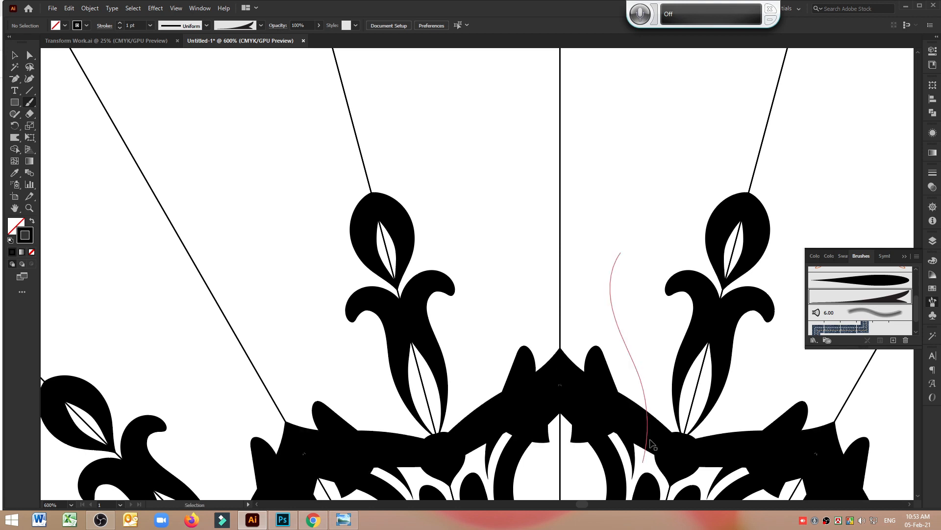
key(ctrl+z)
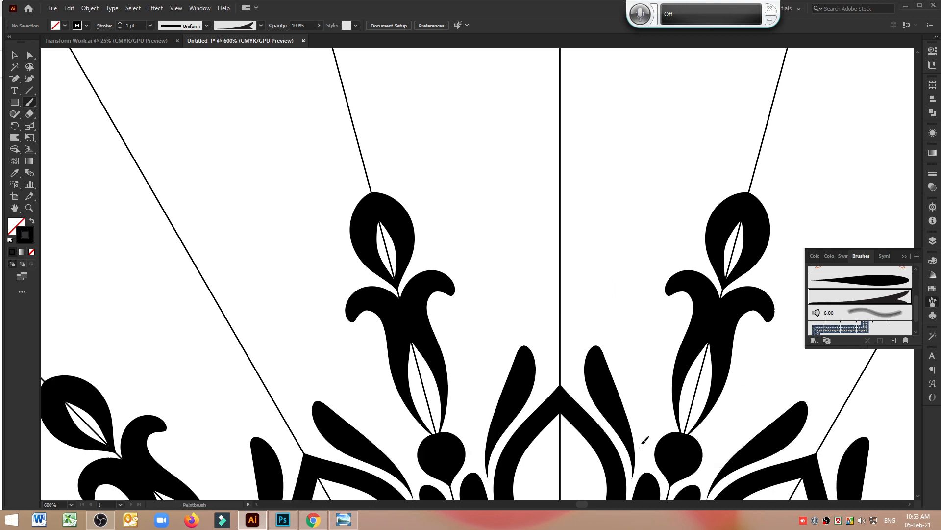
drag(597, 272, 598, 269)
key(ctrl+z)
Set the Tulip Arch Top brush's fixed width to 41%.
double_click(886, 301)
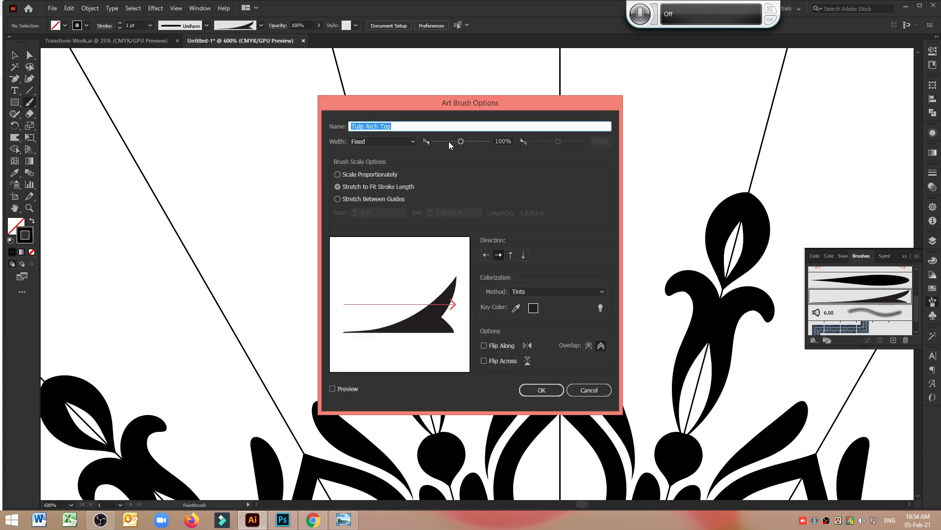
drag(448, 142, 445, 141)
click(542, 391)
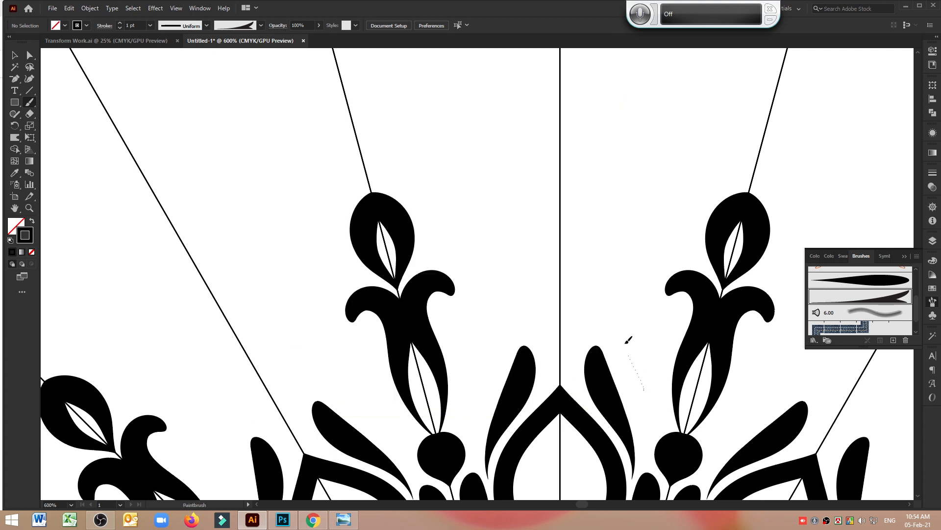
Try painting outward-running Tulip Arch Top strokes from near the round bead with the narrowed brush.
drag(626, 343, 647, 260)
key(ctrl+z)
drag(644, 460, 648, 451)
drag(601, 296, 593, 214)
key(ctrl+z)
drag(611, 296, 645, 213)
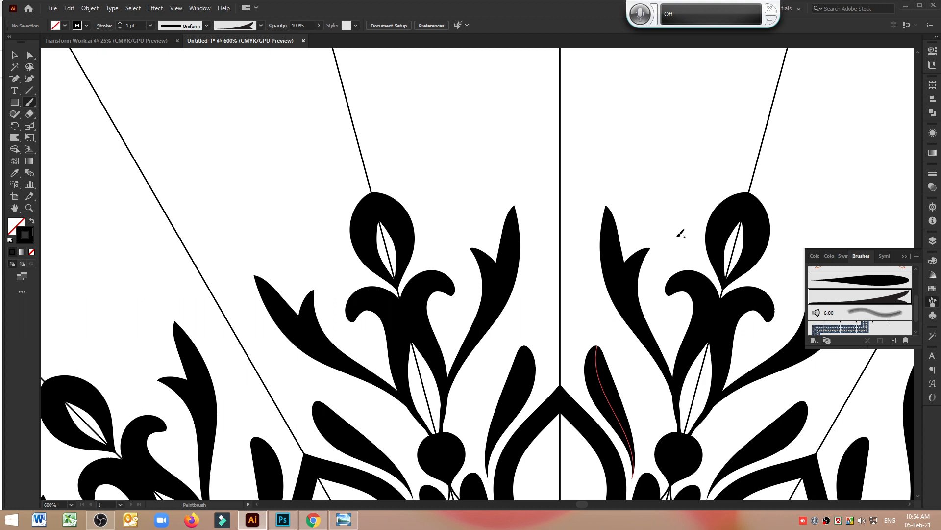
key(ctrl+z)
Set the Tulip Arch Top brush's scale option to Scale Proportionately.
double_click(883, 297)
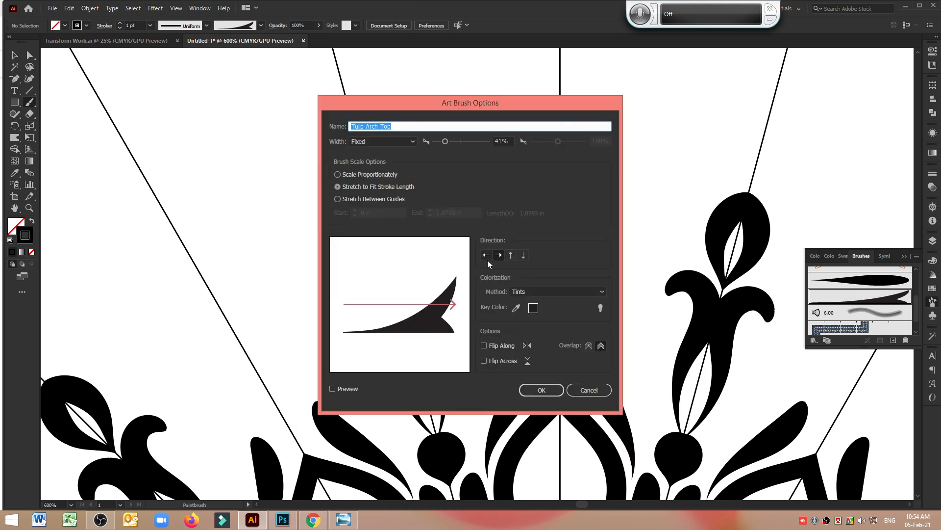
click(353, 199)
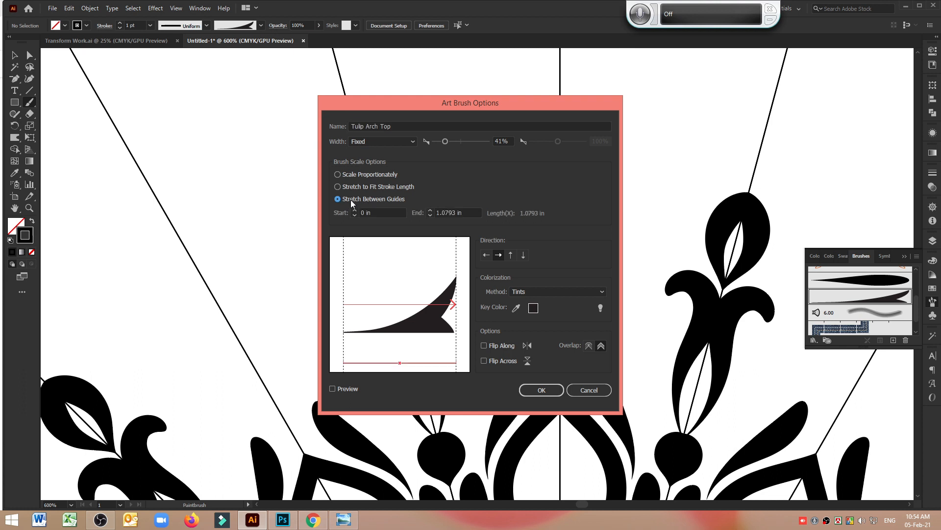
click(369, 175)
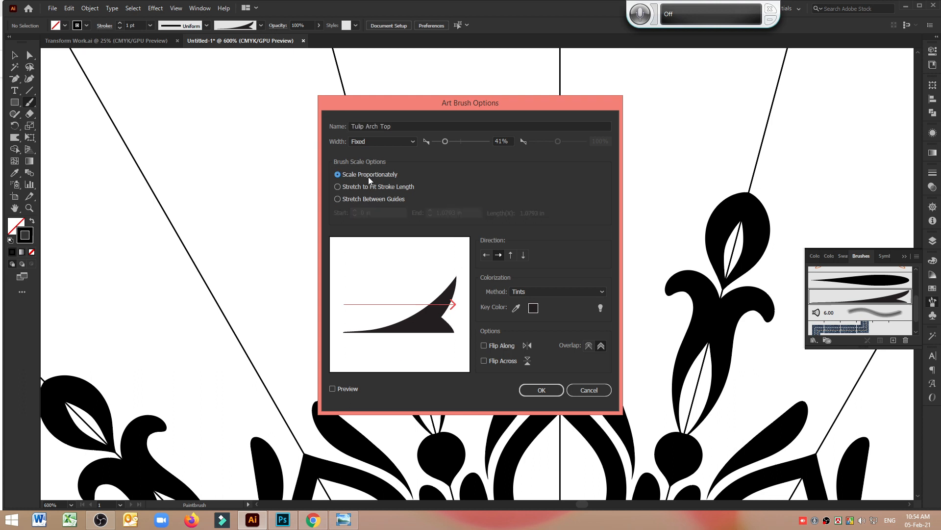
click(541, 390)
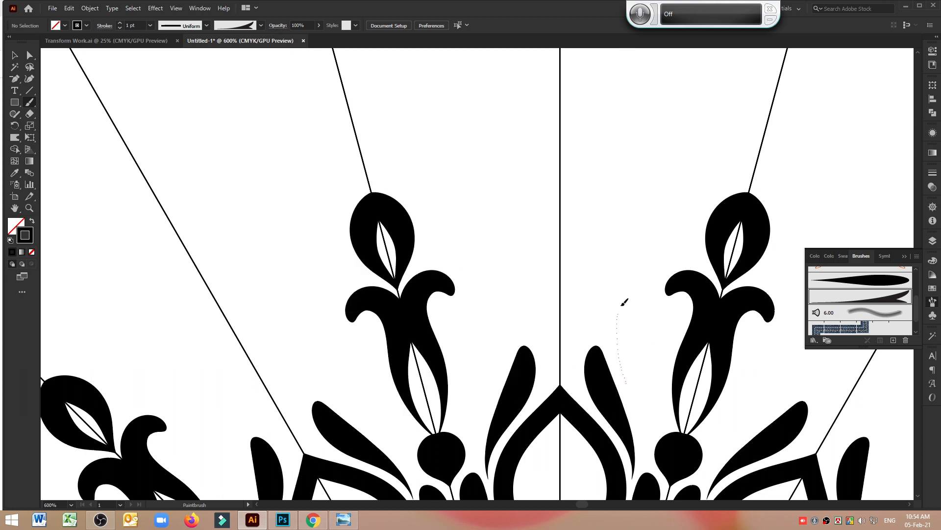
Paint an S-curved Tulip Arch Top stroke outward from between the long teardrop and the bead, ending in a forked leaf beyond the petal tip.
mouse_move(622, 305)
mouse_down()
mouse_move(649, 433)
mouse_move(613, 277)
mouse_up()
key(ctrl+z)
key(ctrl+z)
drag(630, 248, 631, 246)
key(ctrl+z)
drag(614, 480, 626, 446)
mouse_move(614, 338)
mouse_down()
mouse_move(601, 296)
mouse_move(622, 248)
mouse_up()
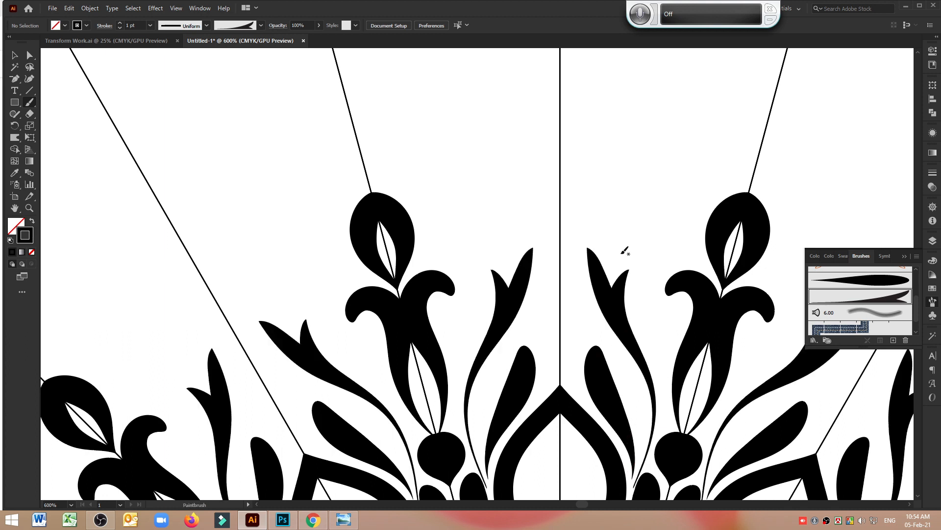
Paint a smaller forked Tulip Arch Top stroke curving outward from the first forked leaf, on its side facing the vertical axis.
scroll(624, 250, down, 2)
scroll(628, 274, up, 4)
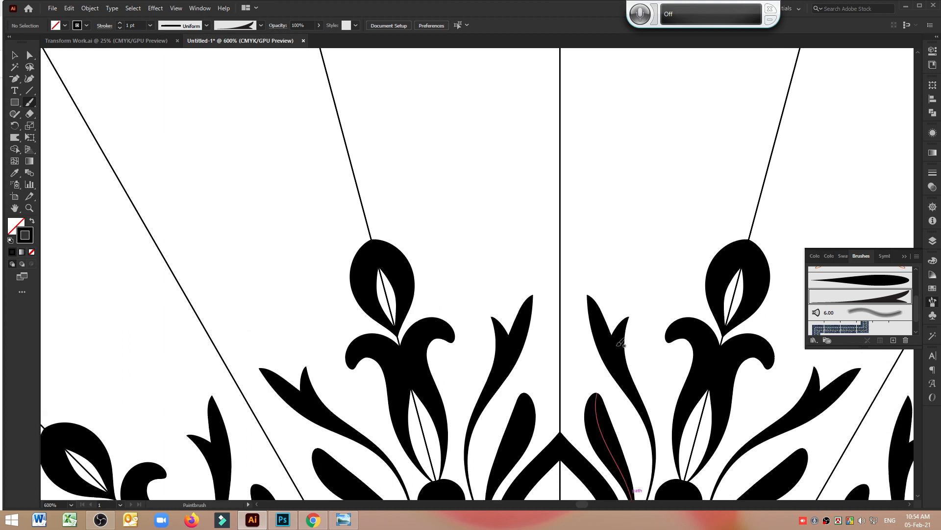
scroll(613, 304, up, 2)
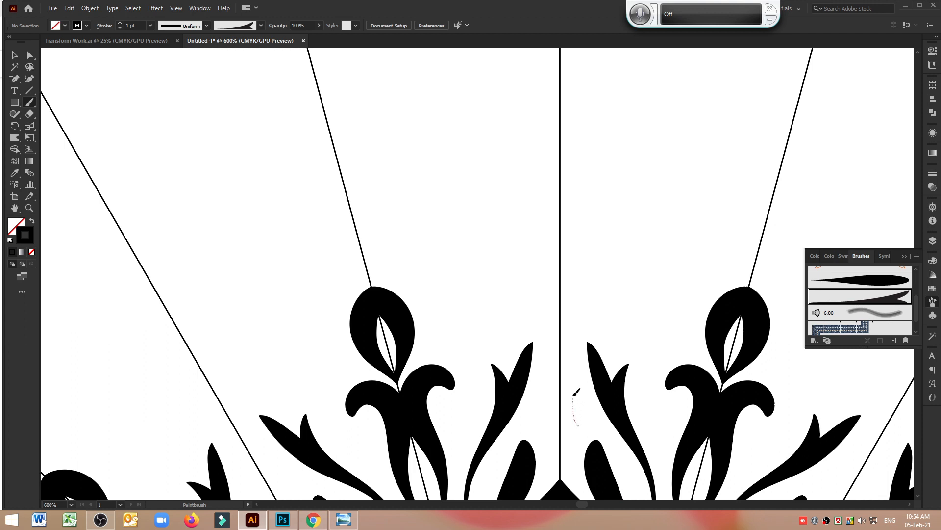
mouse_move(577, 391)
mouse_down()
mouse_move(575, 343)
mouse_move(613, 304)
mouse_move(663, 308)
mouse_up()
key(ctrl+z)
drag(605, 435, 568, 388)
drag(622, 296, 659, 314)
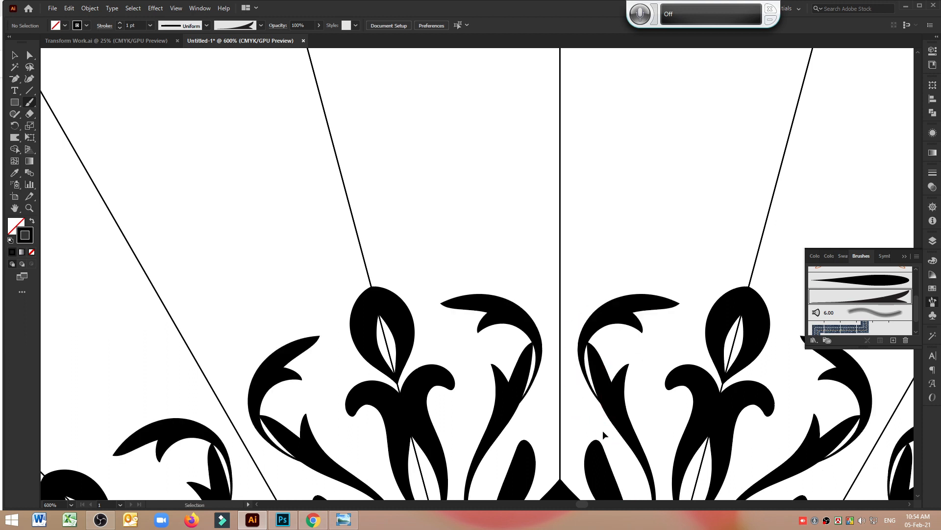
key(ctrl+z)
drag(603, 433, 562, 385)
drag(650, 308, 663, 338)
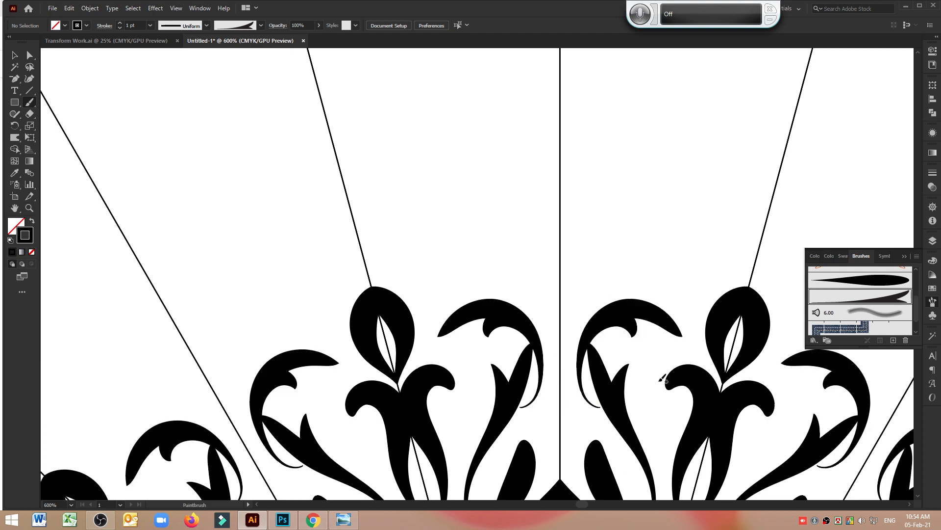
key(ctrl+z)
mouse_move(599, 425)
mouse_down()
mouse_move(574, 378)
mouse_move(572, 322)
mouse_move(602, 286)
mouse_up()
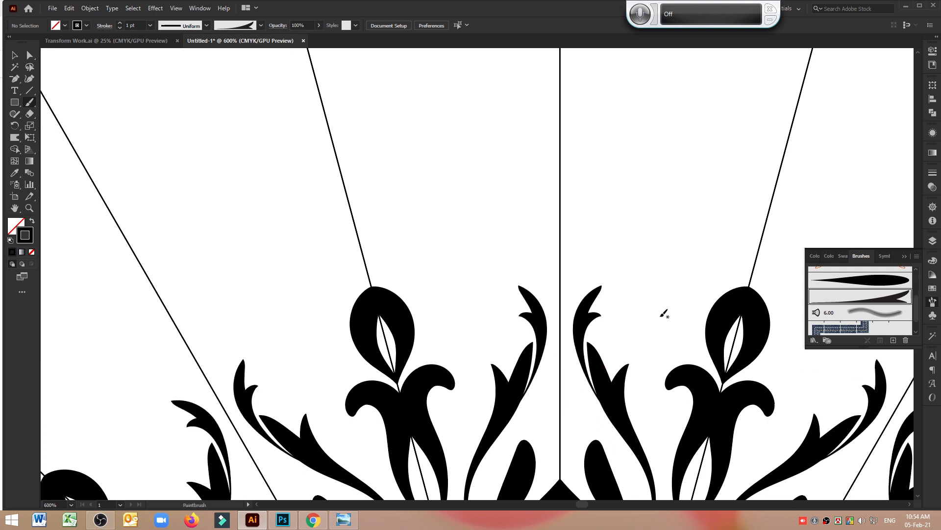
With the 5 pt. Round brush, paint a curved bud across the vertical axis beyond the petal's tip and a dot between them.
scroll(636, 346, down, 5)
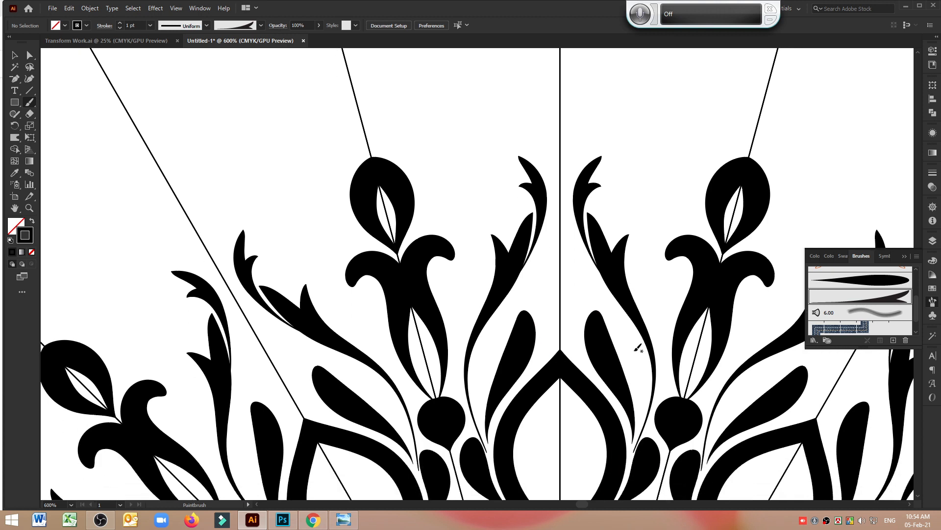
scroll(872, 301, up, 3)
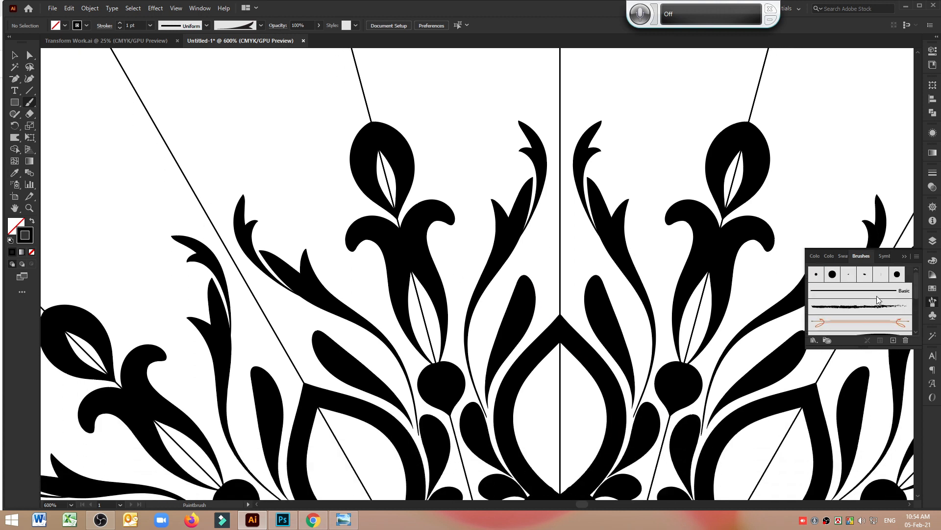
click(815, 276)
mouse_move(552, 224)
mouse_down()
mouse_move(569, 242)
mouse_move(566, 269)
mouse_up()
key(ctrl+z)
mouse_move(555, 208)
mouse_down()
mouse_move(570, 224)
mouse_move(553, 272)
mouse_up()
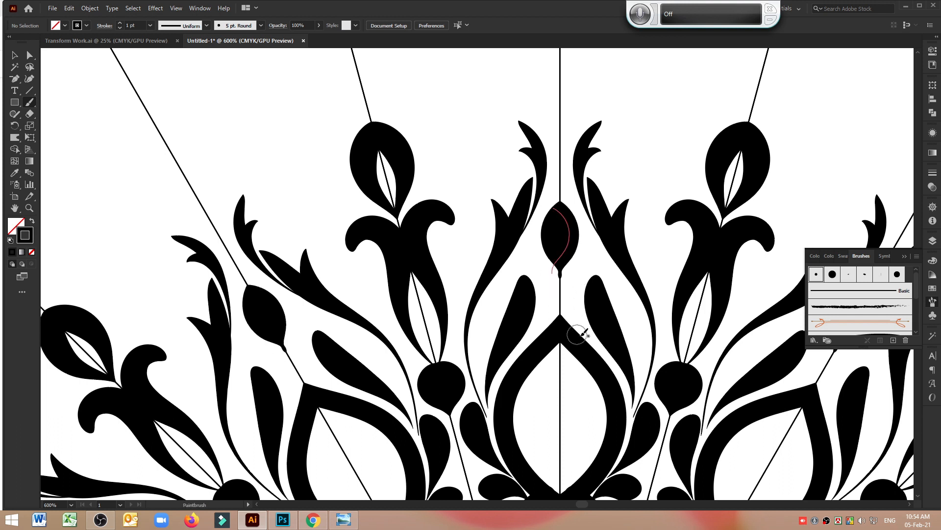
key(ctrl+z)
mouse_move(552, 202)
mouse_down()
mouse_move(574, 237)
mouse_move(544, 278)
mouse_up()
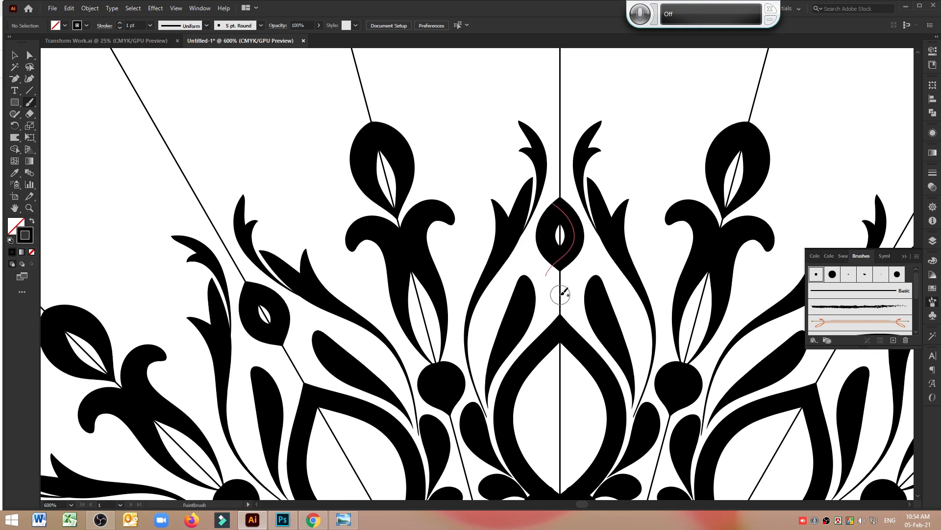
click(560, 294)
scroll(613, 307, up, 2)
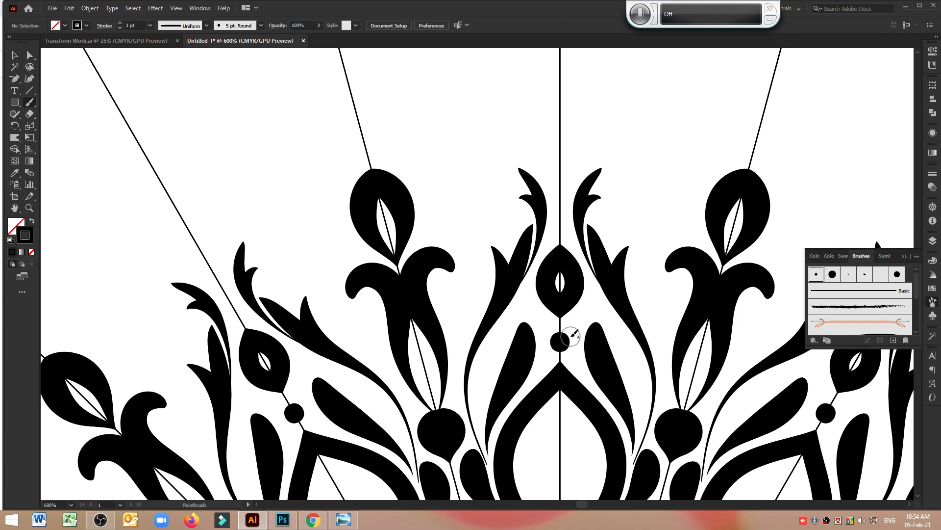
Paint a thin pointed outline around the large bud on the slanted axis with the 5 pt. Round brush.
scroll(570, 335, up, 4)
scroll(573, 324, down, 3)
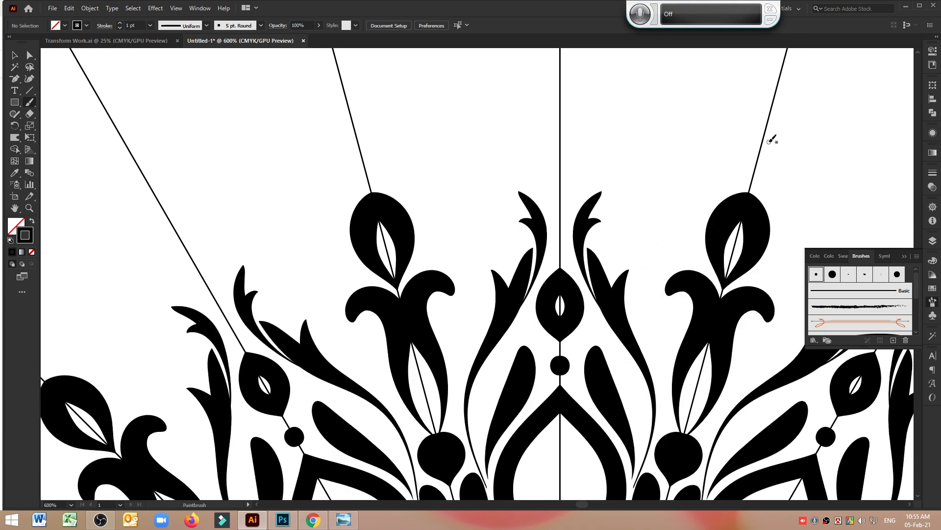
mouse_move(768, 152)
mouse_down()
mouse_move(718, 187)
mouse_move(693, 225)
mouse_move(692, 250)
mouse_move(720, 300)
mouse_up()
scroll(779, 164, up, 3)
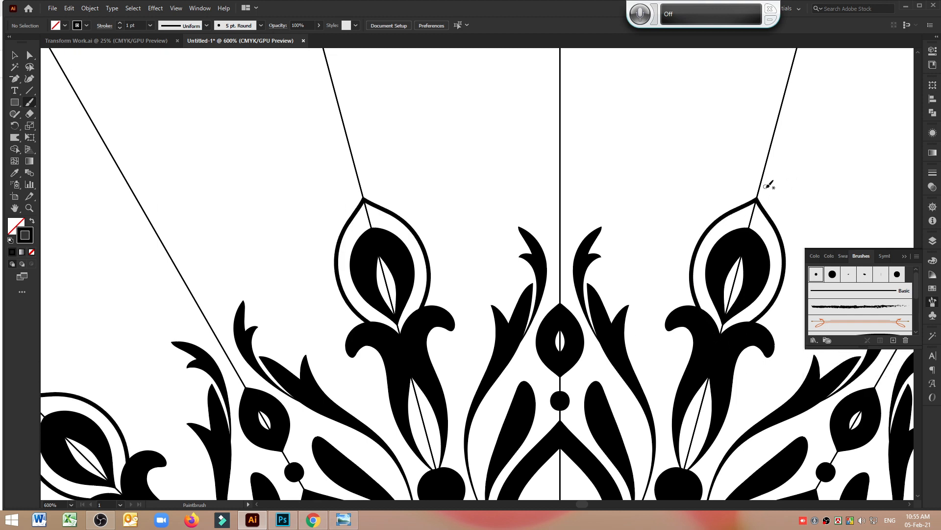
scroll(733, 211, down, 6)
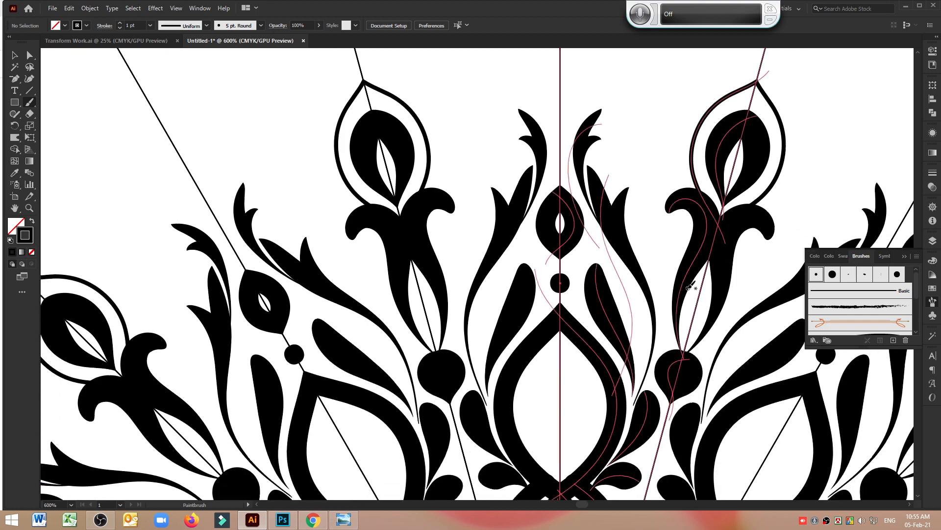
scroll(684, 297, down, 5)
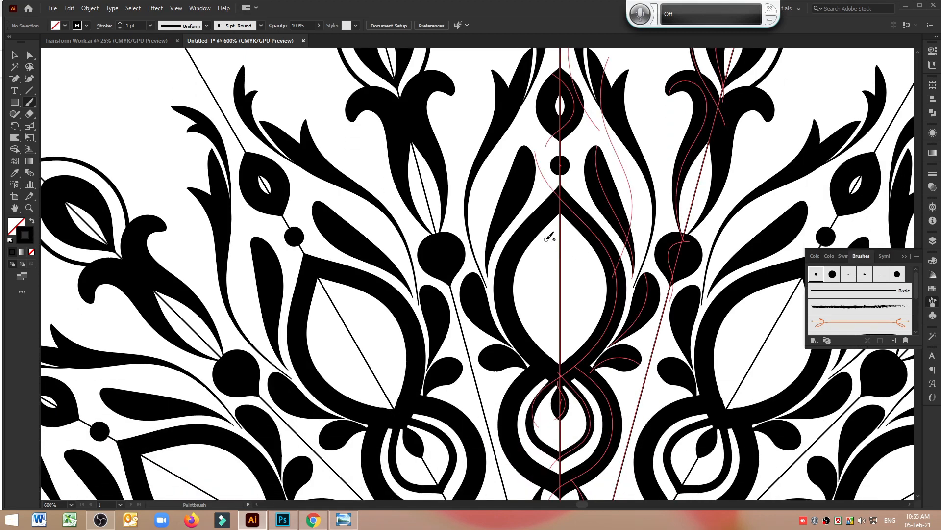
mouse_move(561, 247)
mouse_down()
mouse_move(573, 262)
mouse_move(560, 341)
mouse_up()
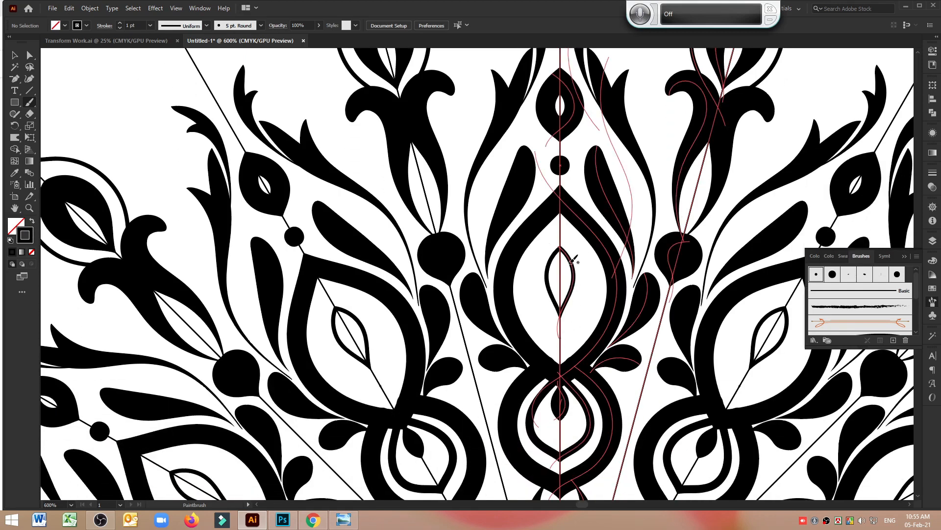
key(v)
key(ctrl+z)
key(b)
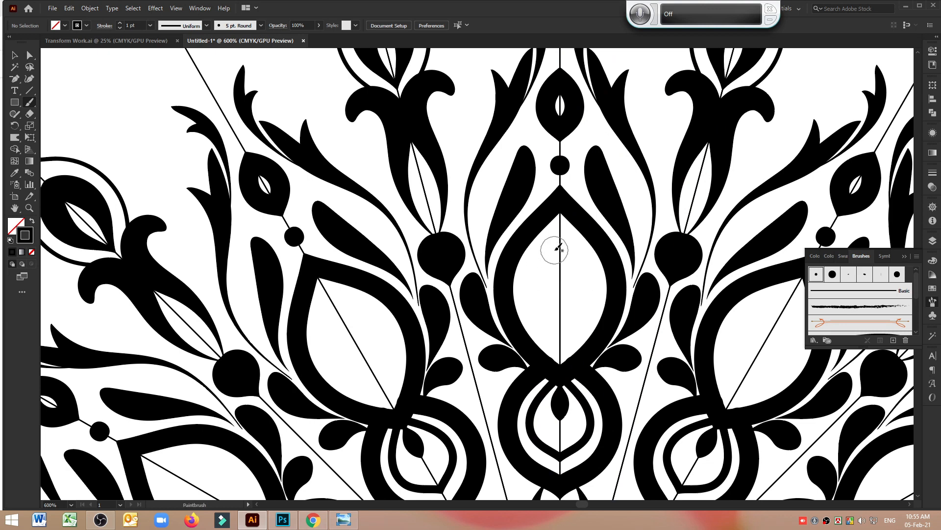
mouse_move(556, 249)
mouse_down()
mouse_move(575, 271)
mouse_move(575, 299)
mouse_move(560, 338)
mouse_up()
key(ctrl+z)
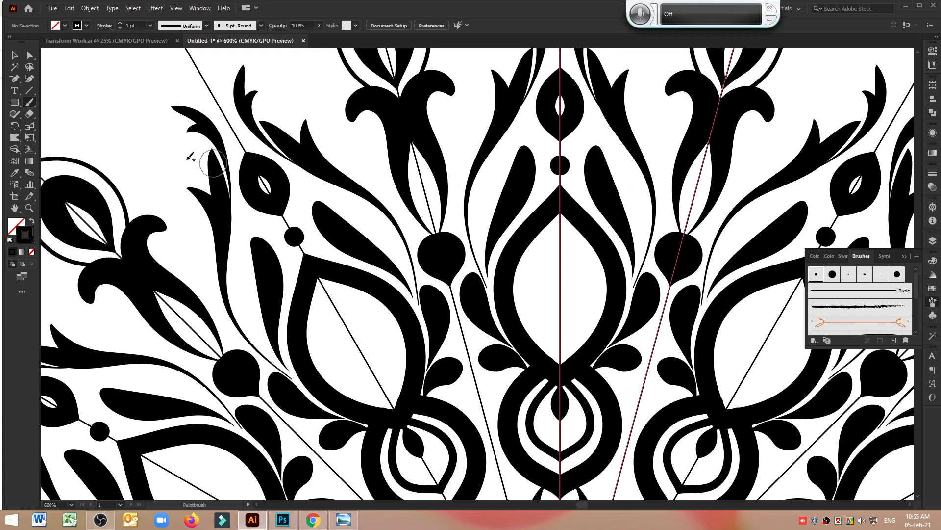
With the Pen tool, draw a crescent inside the central petal that mirrors into a pointed leaf ring, and give it black fill without stroke.
click(15, 79)
click(49, 79)
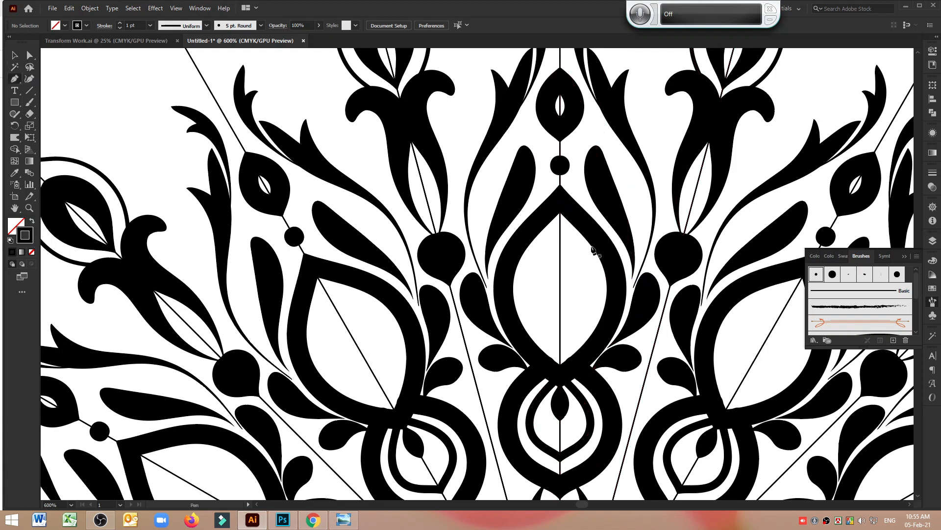
click(554, 229)
drag(585, 280, 585, 312)
click(556, 350)
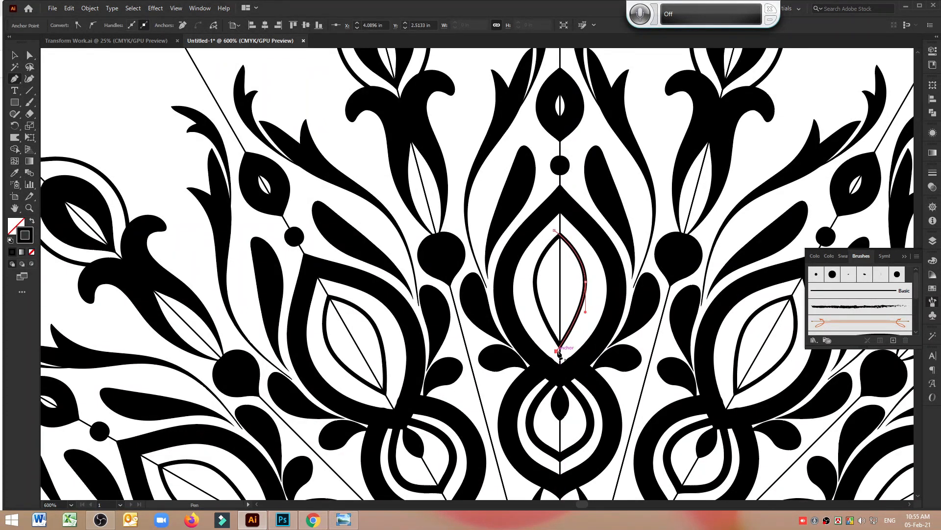
click(560, 331)
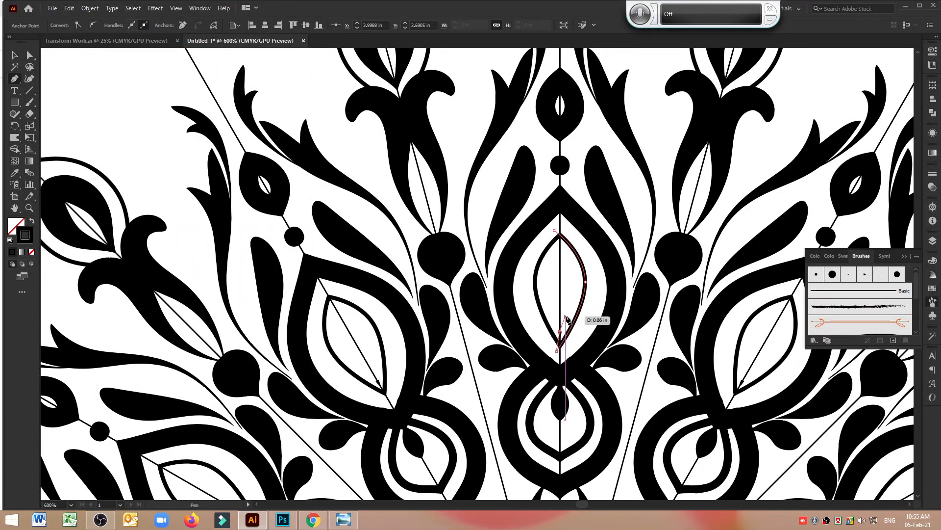
mouse_move(572, 303)
mouse_down()
mouse_move(578, 282)
mouse_move(543, 248)
mouse_up()
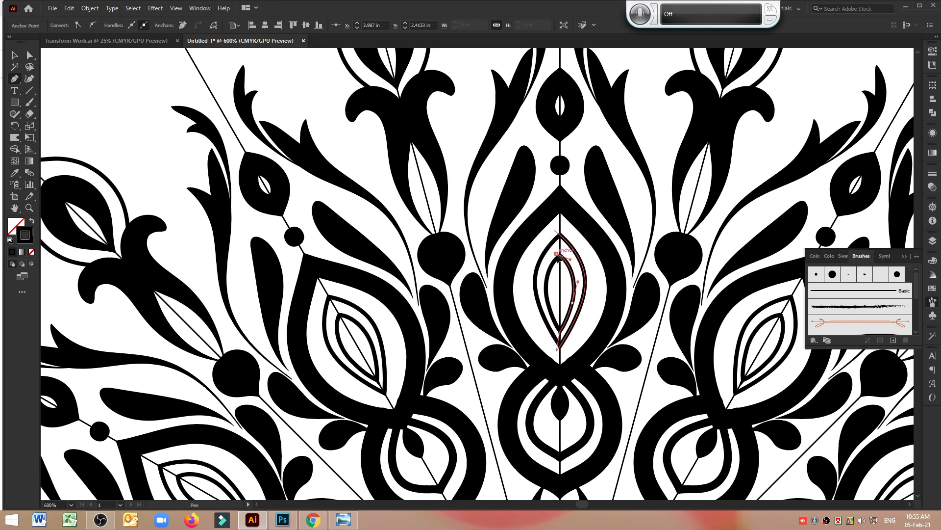
click(554, 230)
click(32, 221)
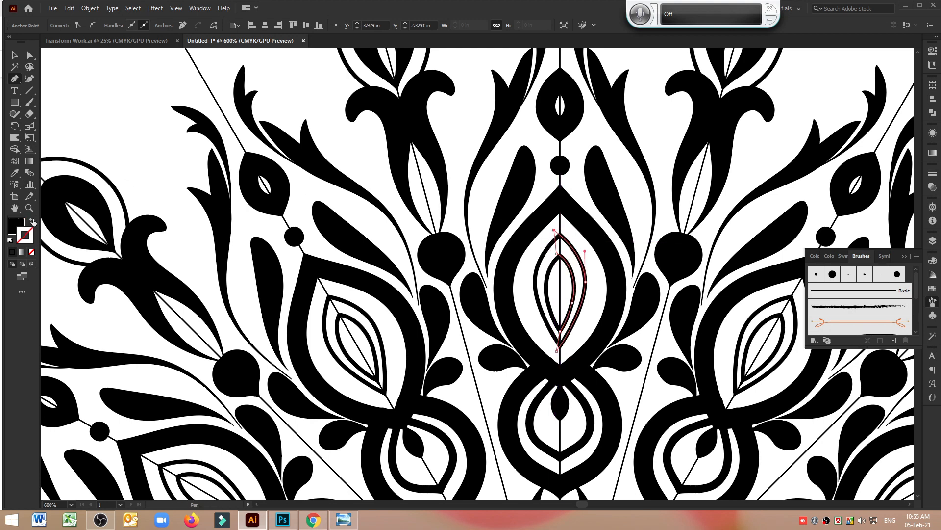
ctrl+click(663, 327)
With the Pen tool, draw a thick black crescent from the curled leaf around the outlined bud to a point on the slanted axis and back.
scroll(667, 331, up, 3)
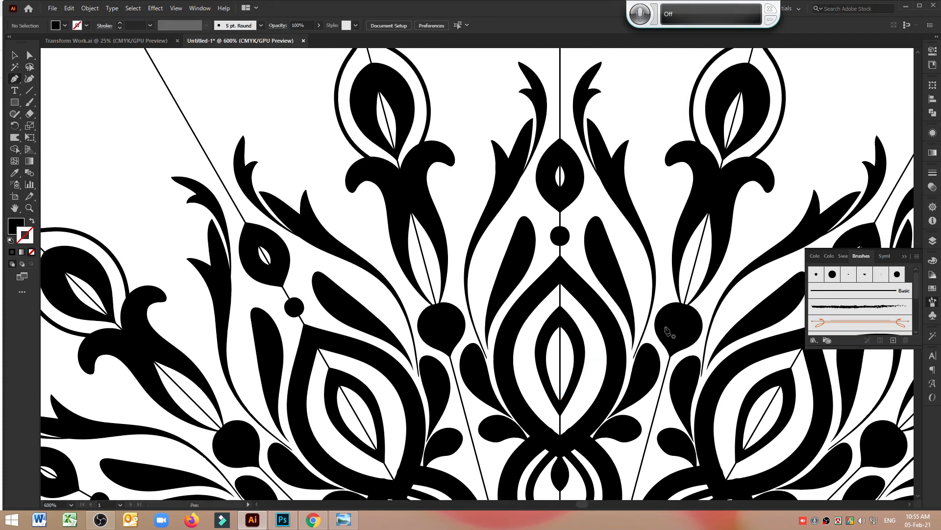
scroll(665, 314, up, 6)
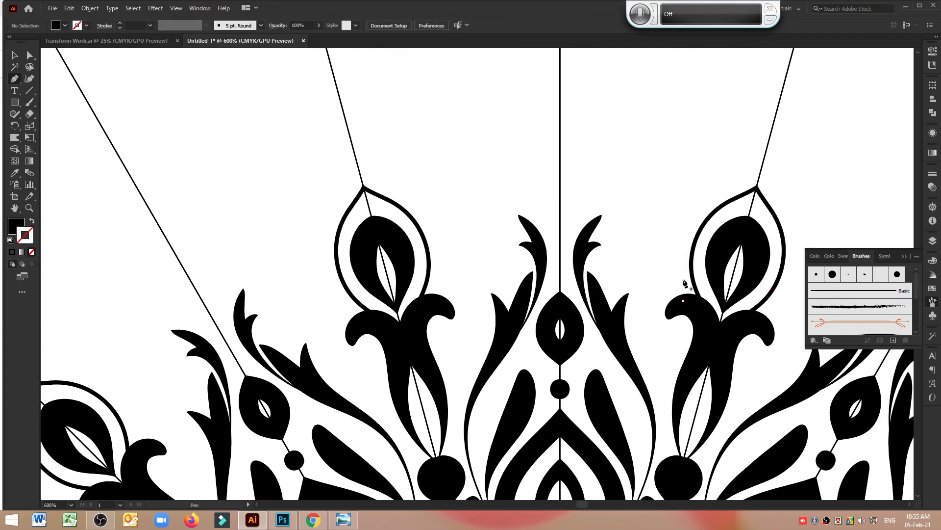
click(683, 300)
drag(661, 224, 660, 177)
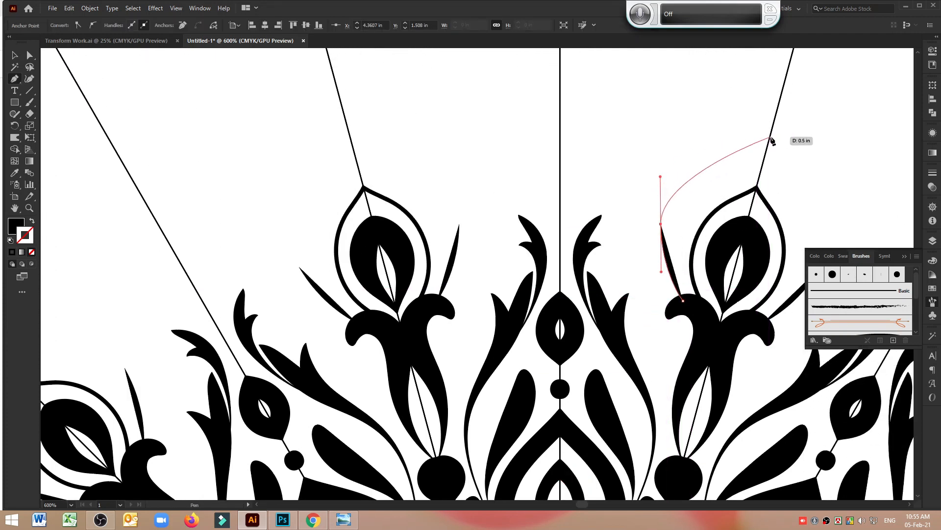
drag(781, 106, 793, 70)
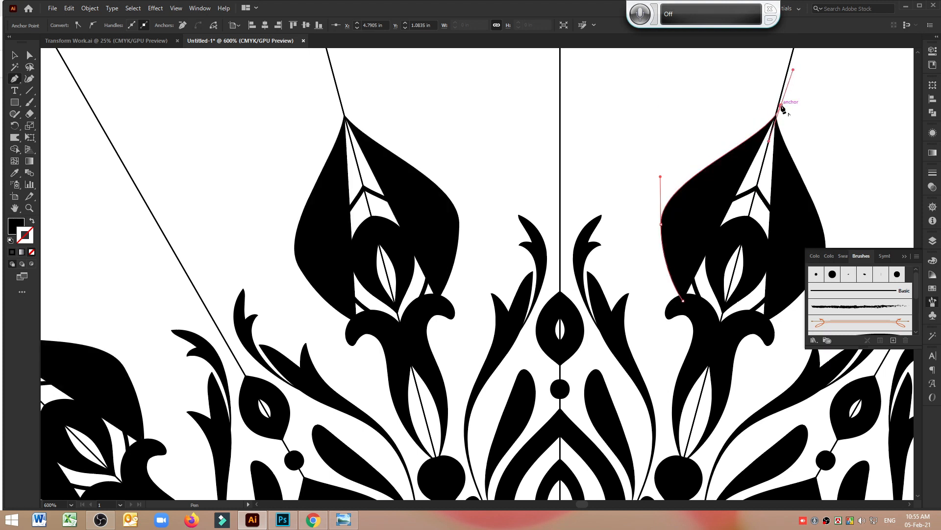
click(781, 105)
click(774, 153)
drag(721, 188, 681, 209)
drag(690, 300, 718, 386)
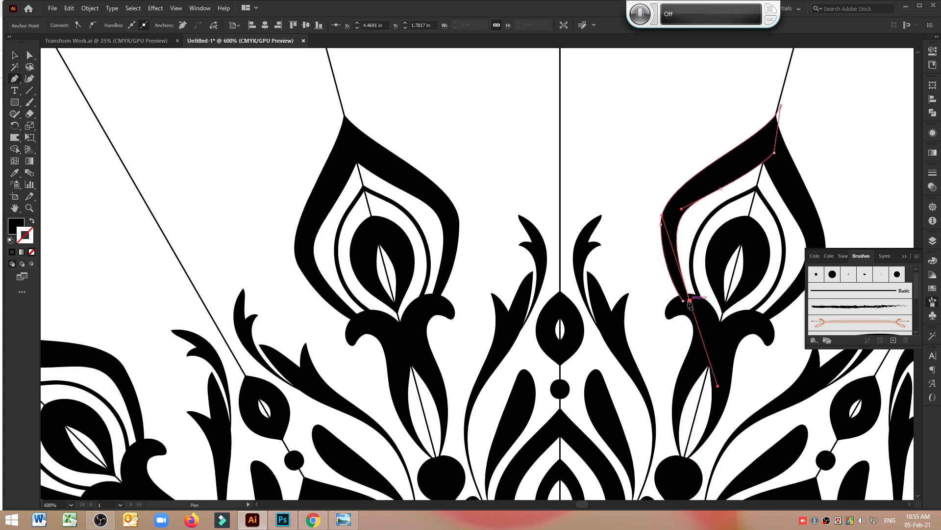
click(690, 301)
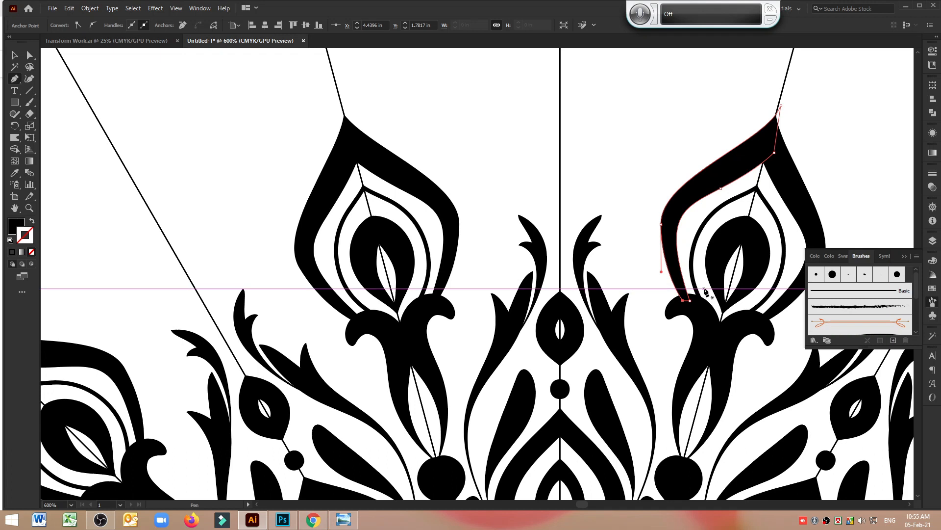
Reshape the crescent around the bud by adjusting the handles of its inner curve, tip and outer side and repositioning the outer side anchor.
click(720, 190)
click(762, 167)
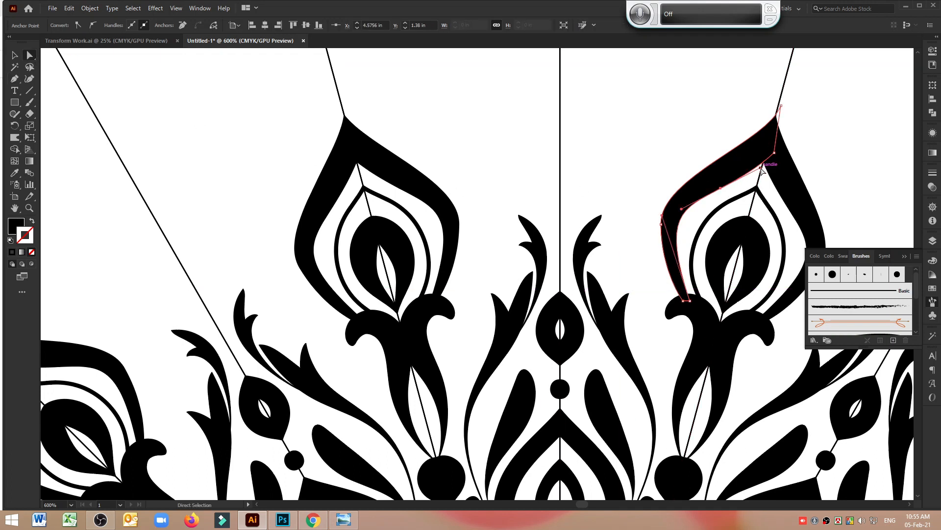
drag(762, 168, 760, 173)
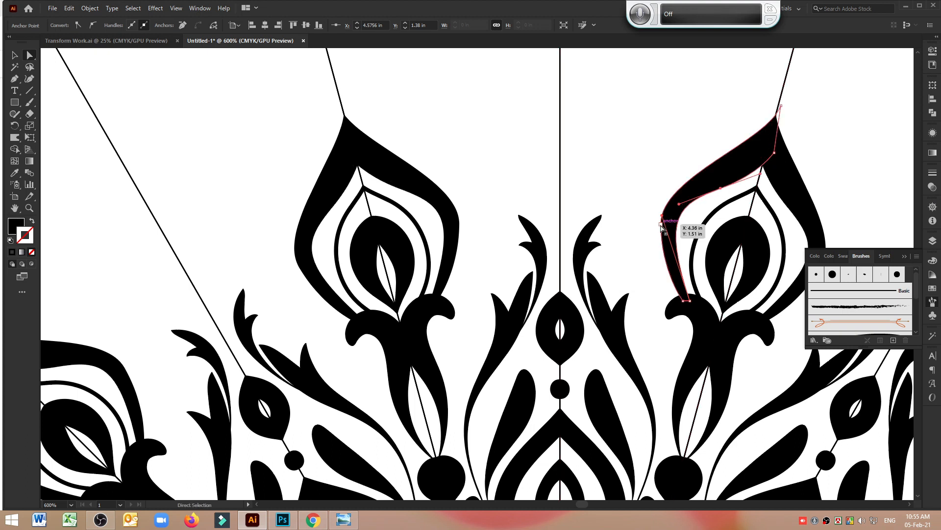
drag(661, 224, 657, 224)
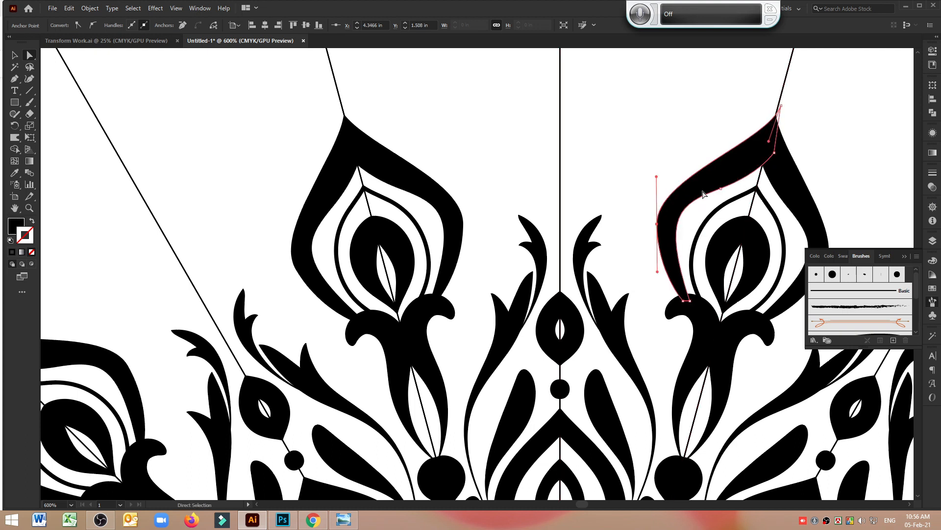
drag(770, 143, 764, 161)
drag(658, 177, 663, 160)
drag(657, 225, 662, 226)
drag(657, 270, 658, 251)
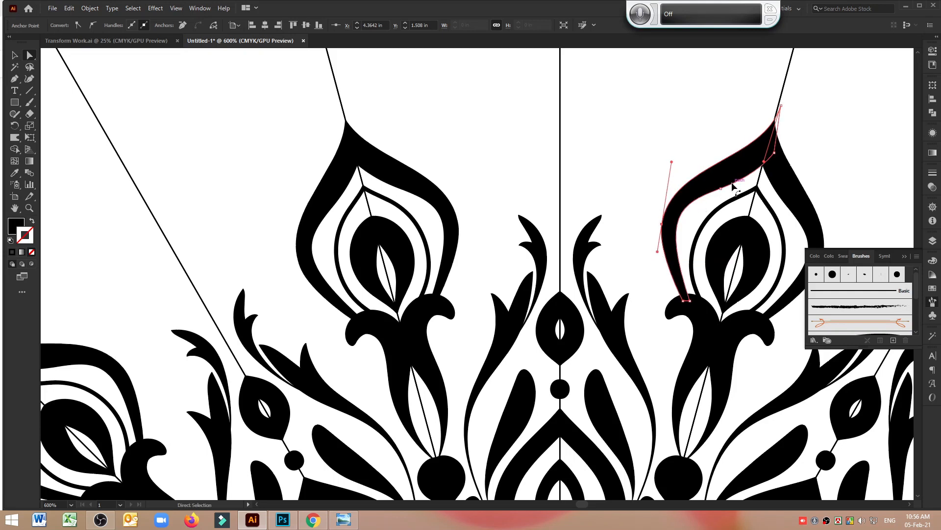
Smooth the crescent's inner curve with its anchor handles and extend the pointed tip farther outward along the slanted axis.
click(720, 190)
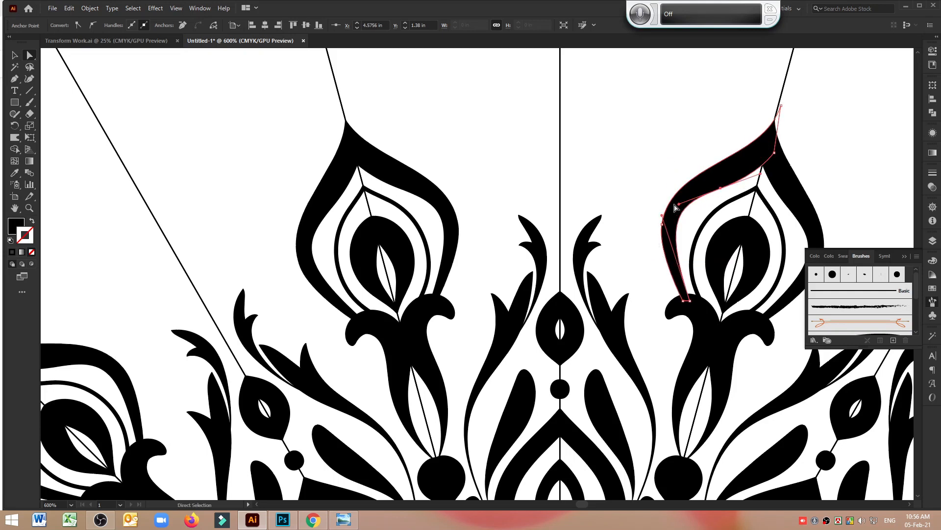
drag(680, 206, 661, 236)
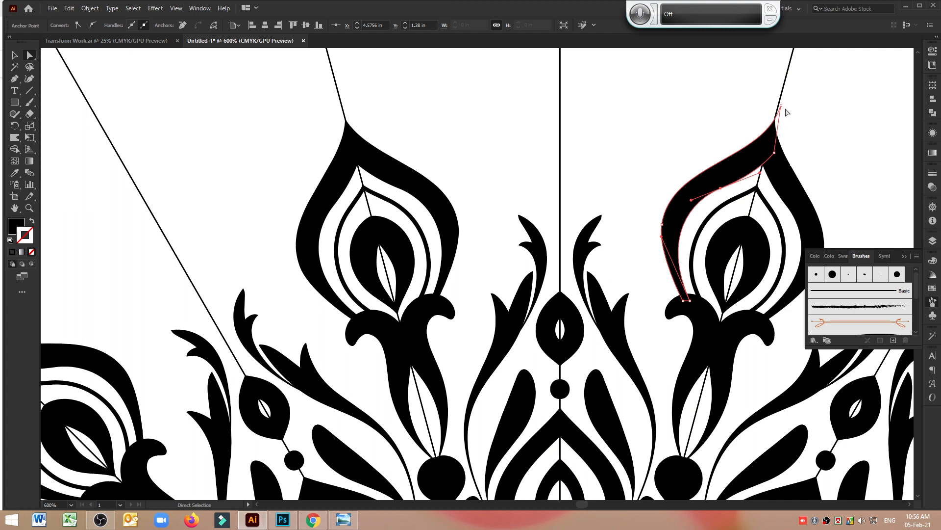
drag(785, 110, 784, 96)
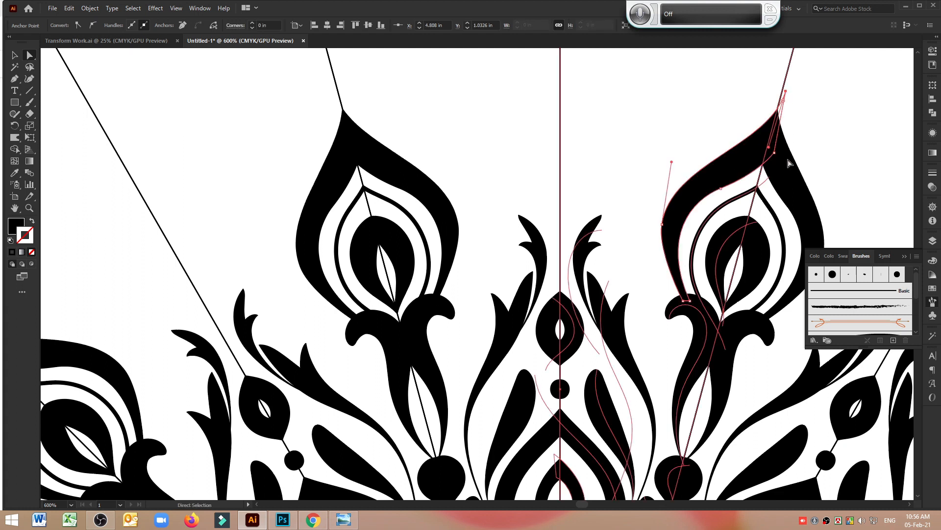
click(720, 189)
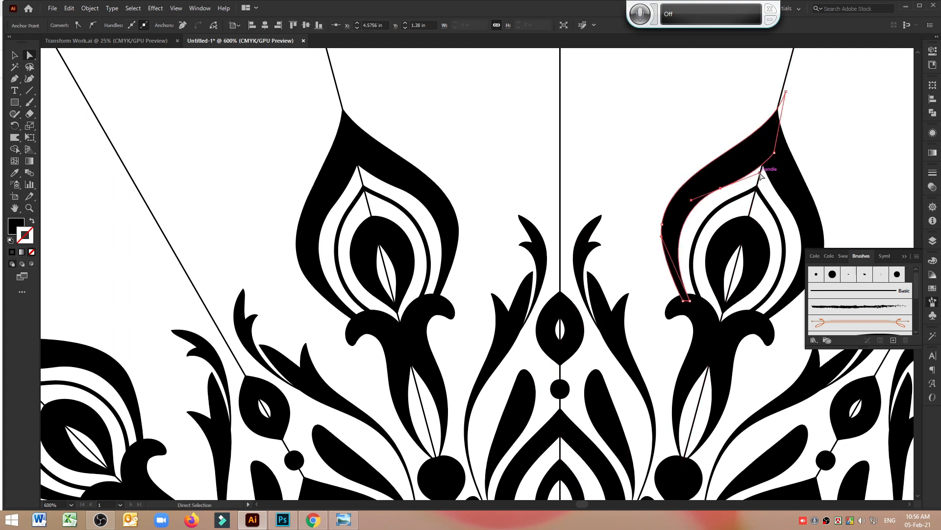
drag(762, 175, 776, 170)
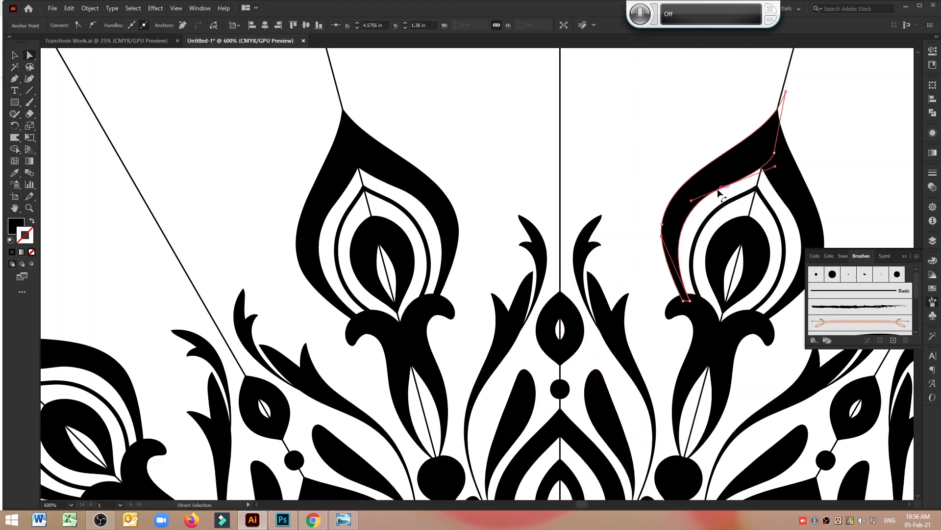
click(655, 184)
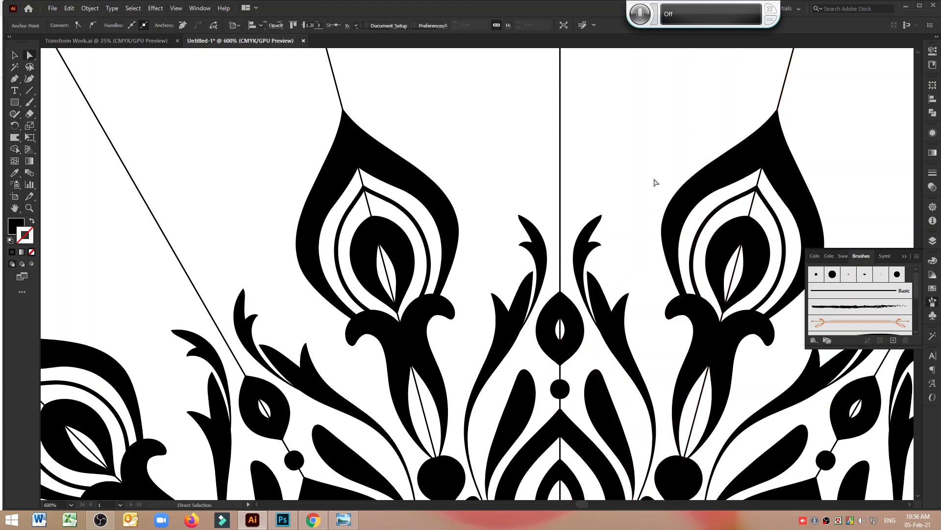
With the Pen tool, draw a filled crescent along the outside of the large slanted petal, running from its side to a point across the slanted axis.
scroll(653, 182, down, 1)
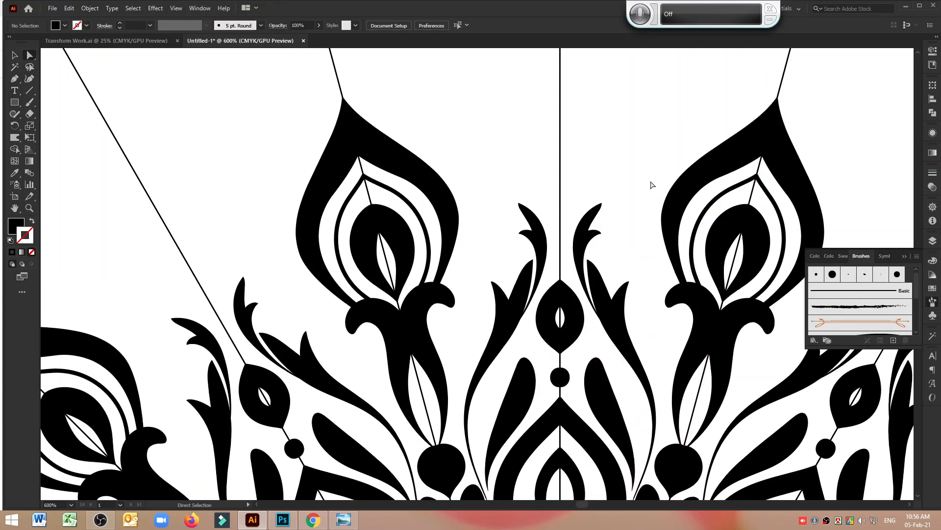
scroll(652, 185, down, 1)
scroll(651, 186, up, 3)
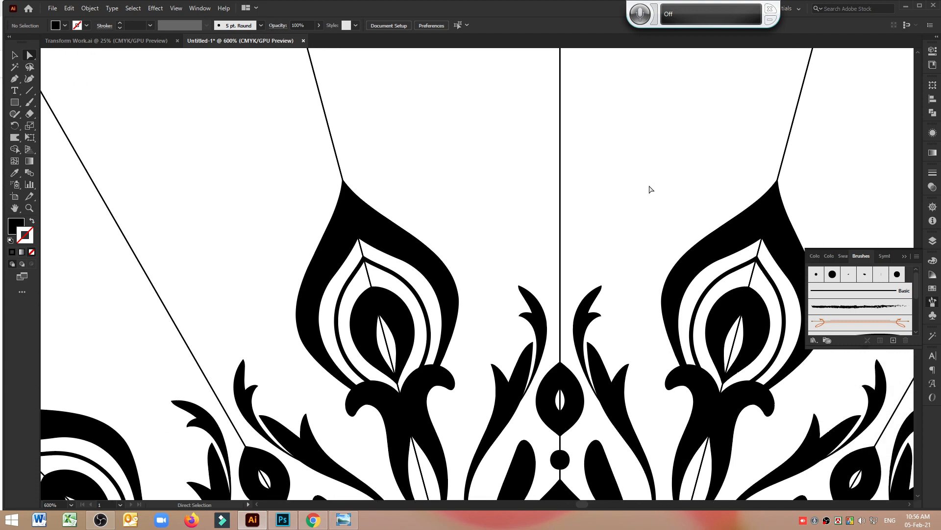
scroll(651, 189, up, 2)
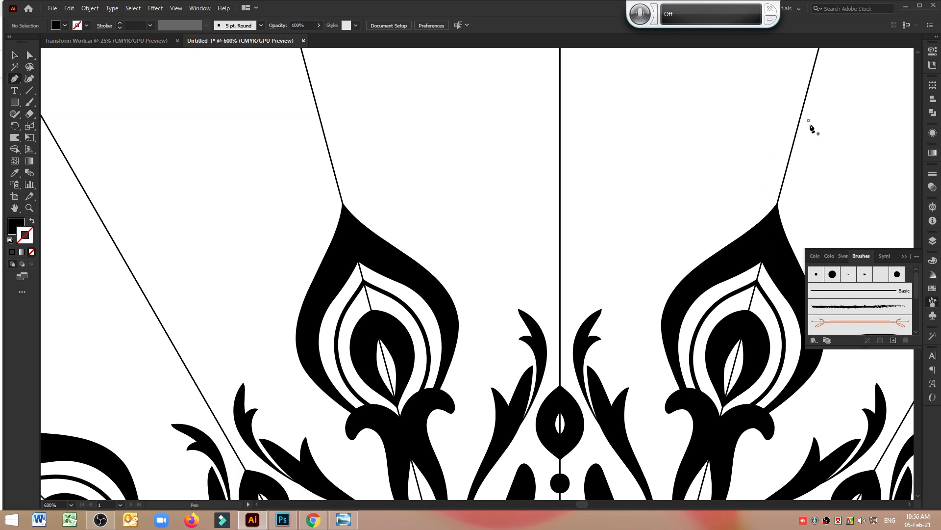
click(809, 120)
drag(730, 224, 674, 260)
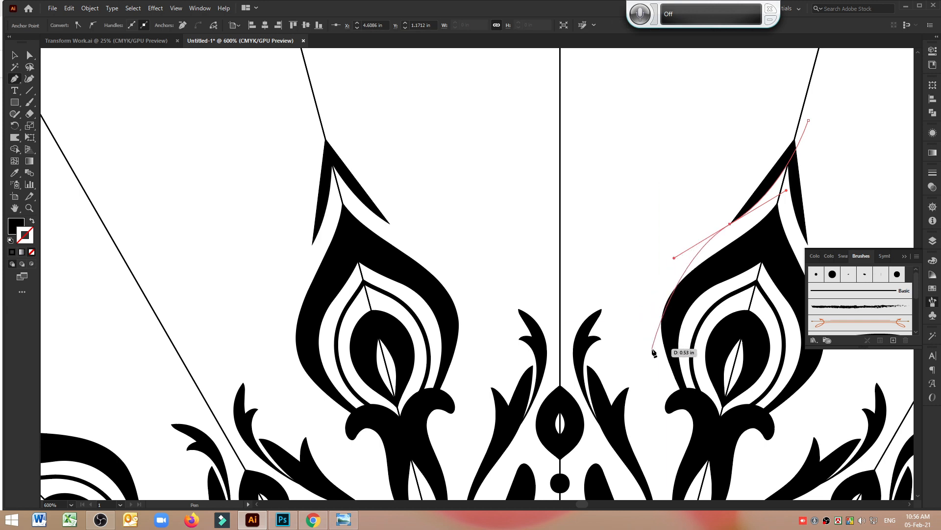
drag(654, 349, 677, 416)
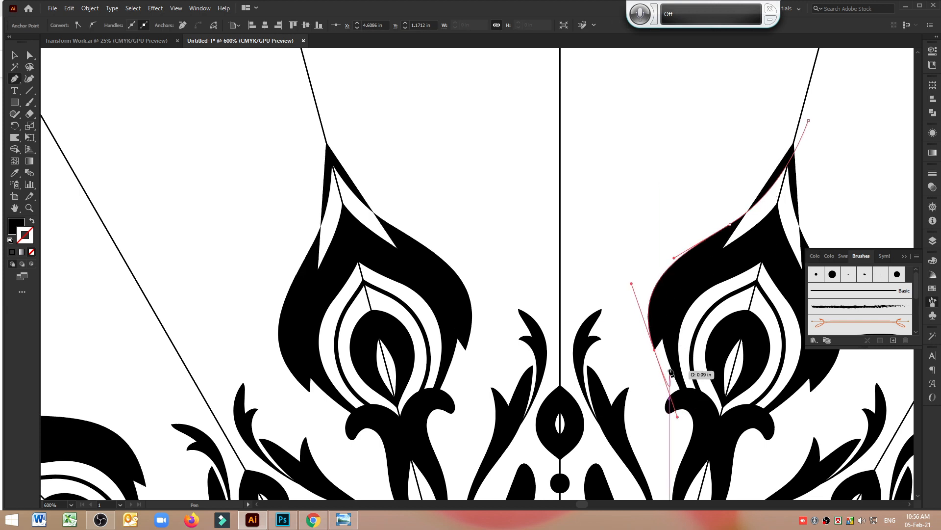
click(654, 350)
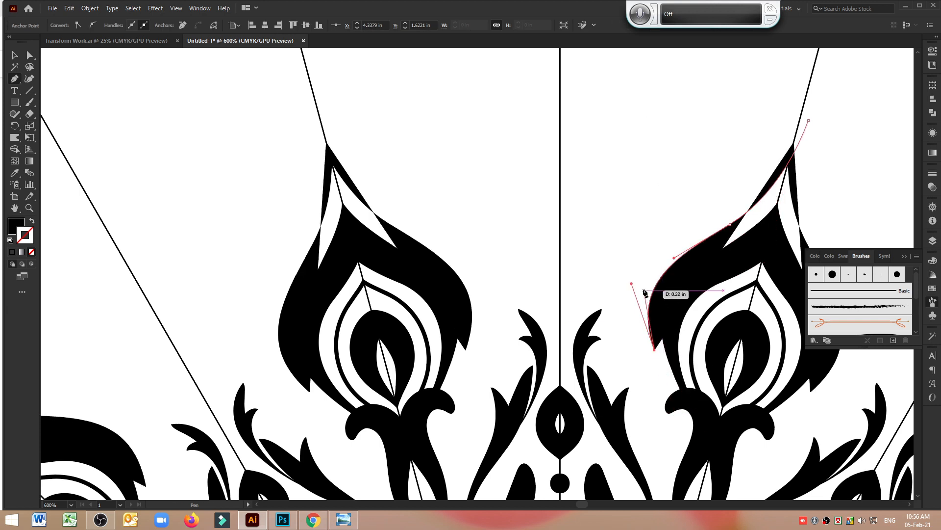
drag(648, 274, 670, 244)
drag(755, 185, 809, 120)
click(819, 69)
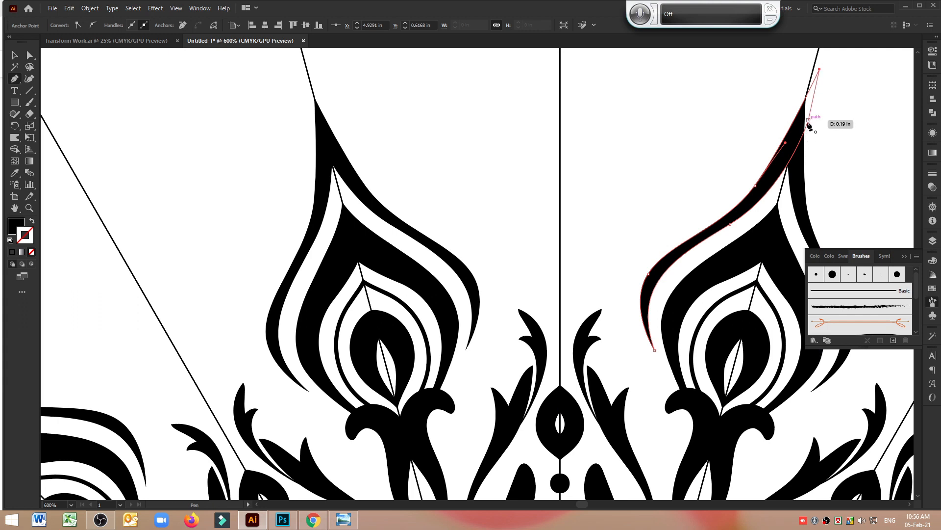
Thicken the new outer crescent by moving its outer-curve anchors outward, and refine its inner curve and lower tip to keep an even gap around the petal.
click(29, 55)
drag(755, 183, 755, 171)
drag(669, 242, 670, 229)
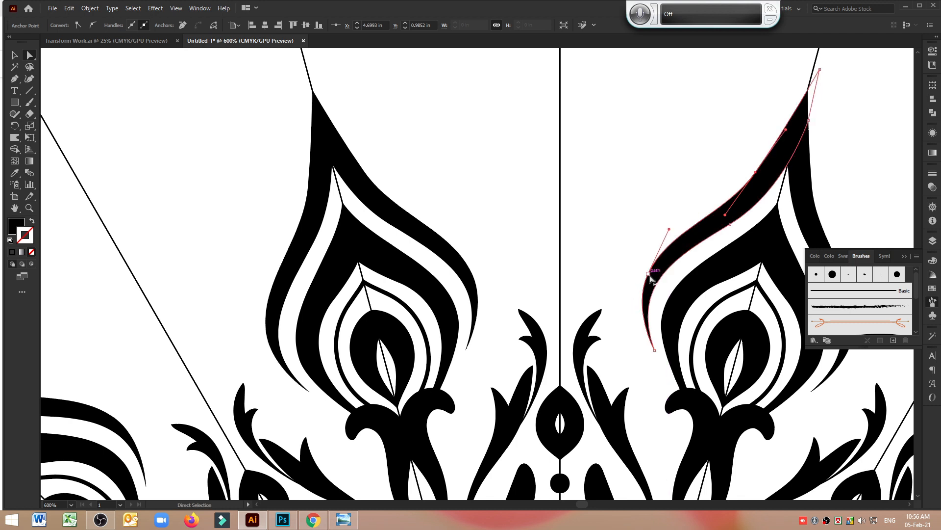
drag(649, 278, 643, 277)
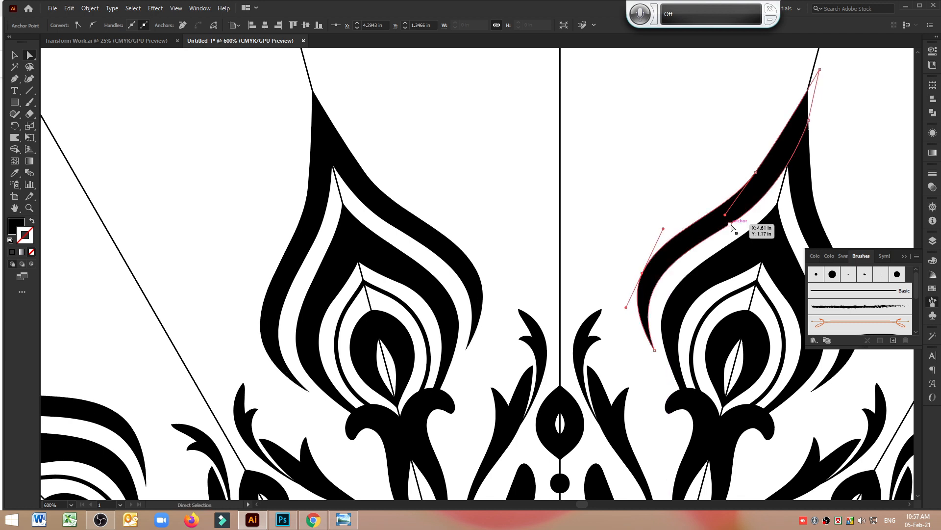
drag(730, 224, 730, 229)
drag(786, 196, 791, 188)
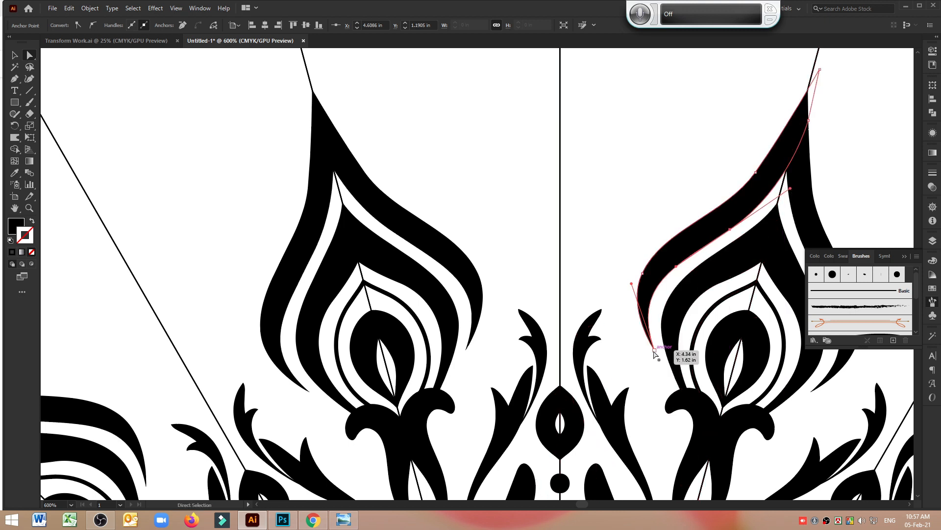
click(655, 351)
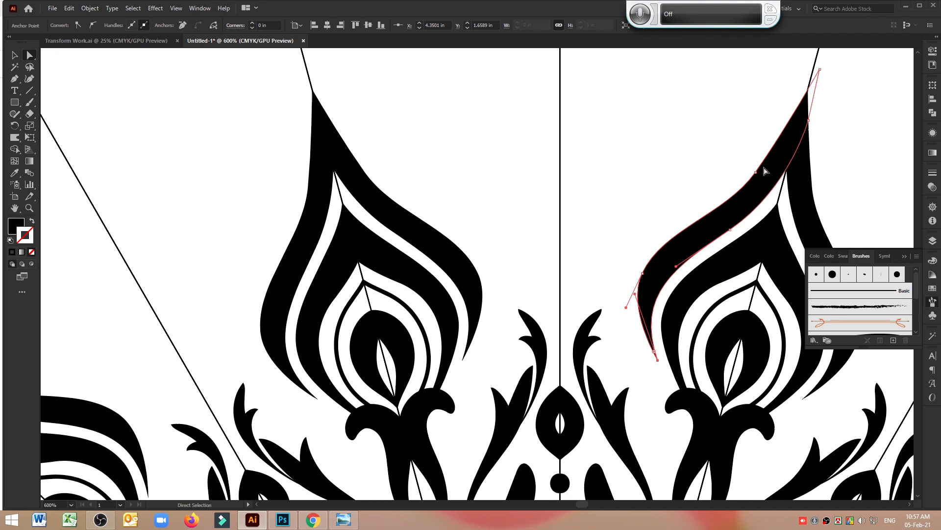
Move the outer crescent's top anchor onto the slanted axis and reshape the upper outer curve into a smooth, concave taper.
drag(756, 171, 757, 158)
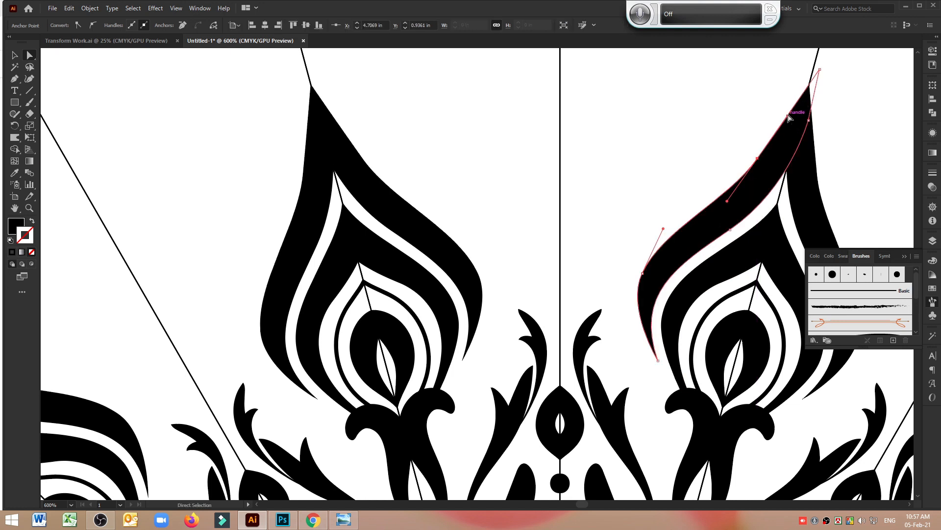
drag(814, 88, 810, 348)
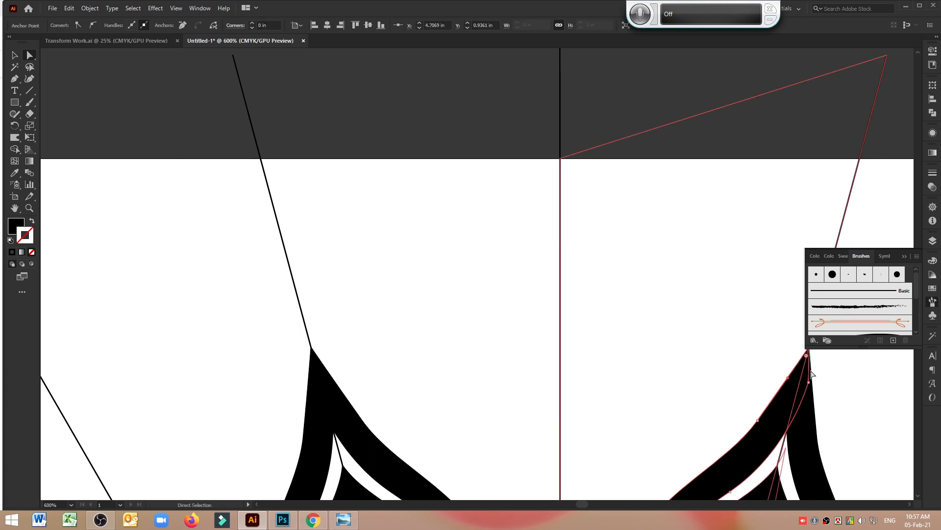
scroll(726, 319, down, 2)
scroll(725, 320, down, 3)
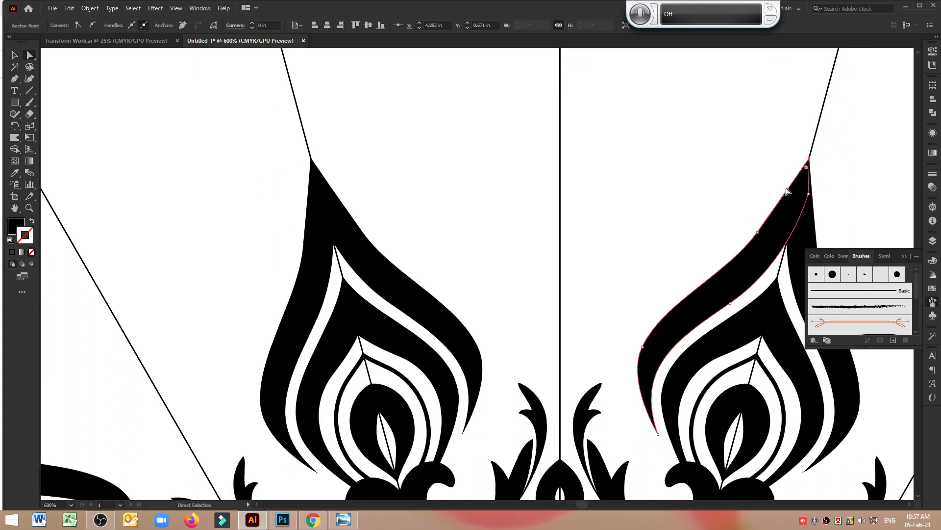
drag(788, 193, 791, 196)
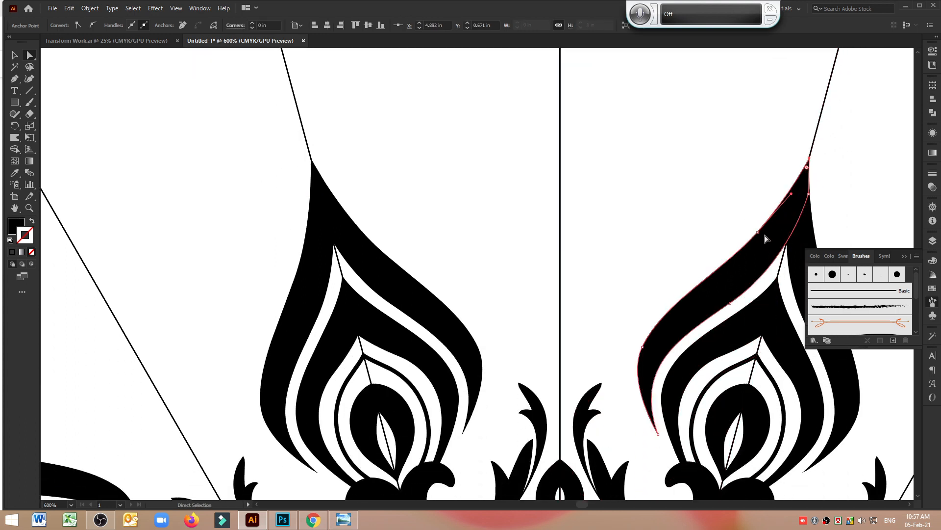
drag(758, 234, 754, 247)
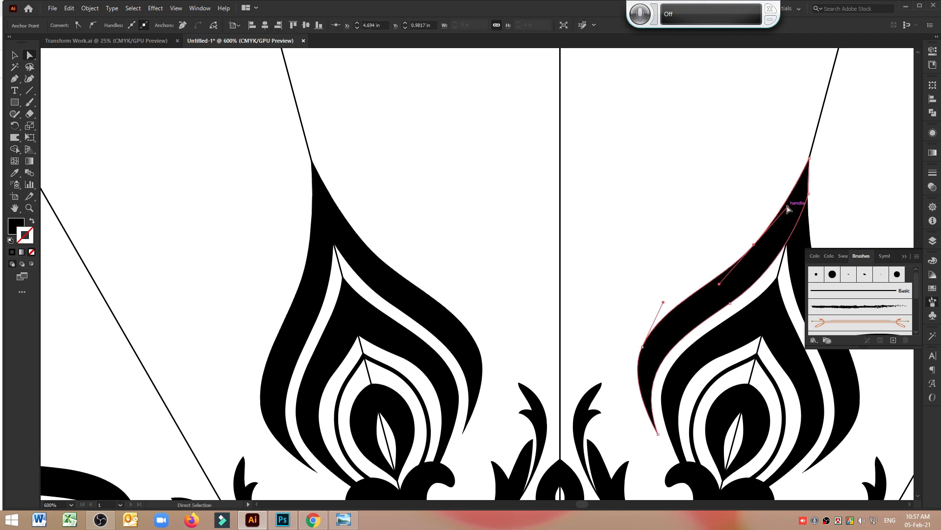
drag(787, 208, 797, 203)
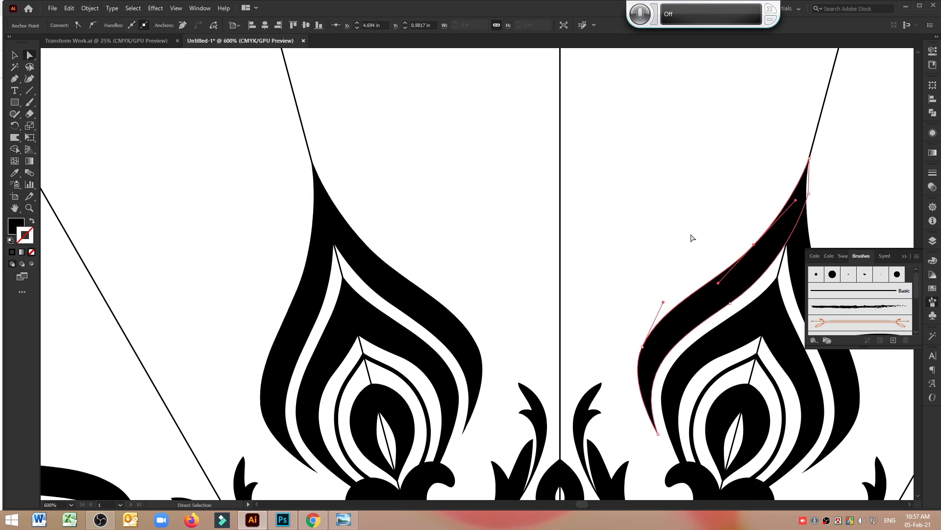
click(689, 236)
With the Pen tool, draw a thin filled crescent beside the vertical axis, arching from above the paired leaf sprigs to a point crossing the axis.
scroll(687, 236, down, 3)
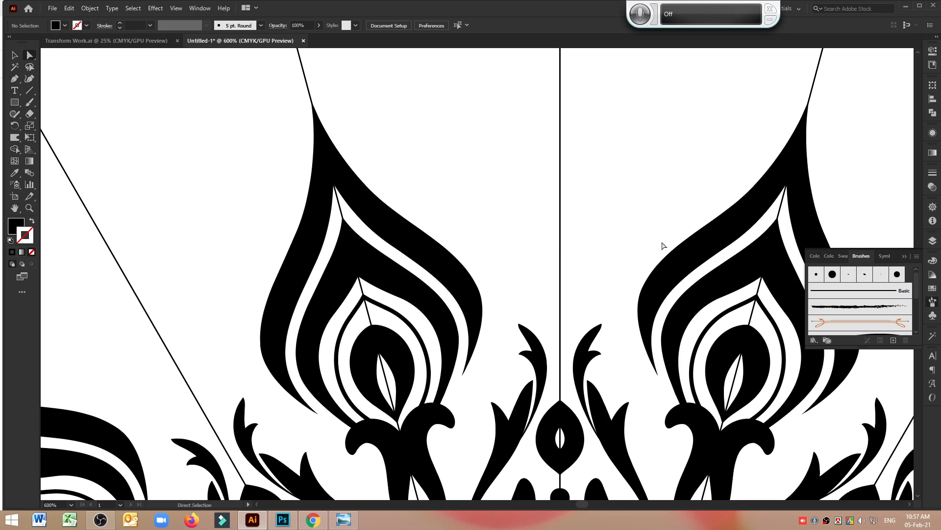
scroll(652, 248, down, 2)
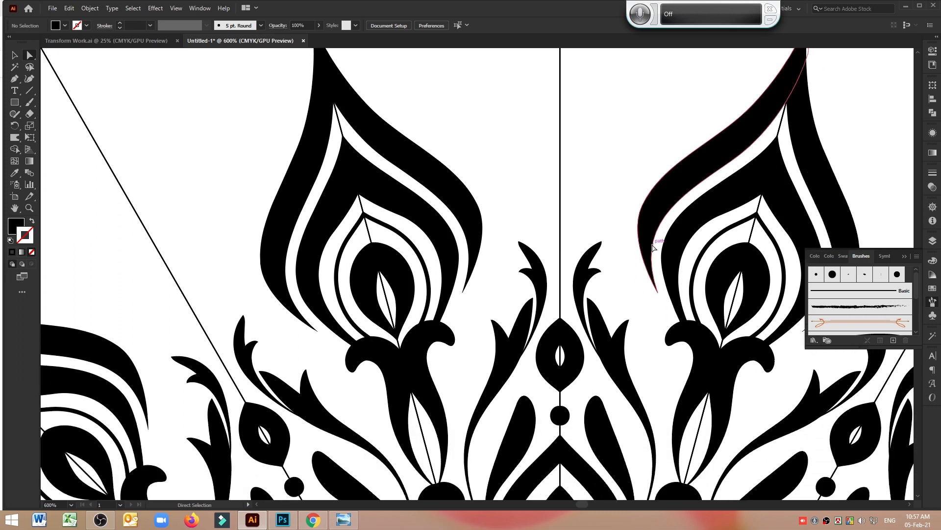
click(14, 80)
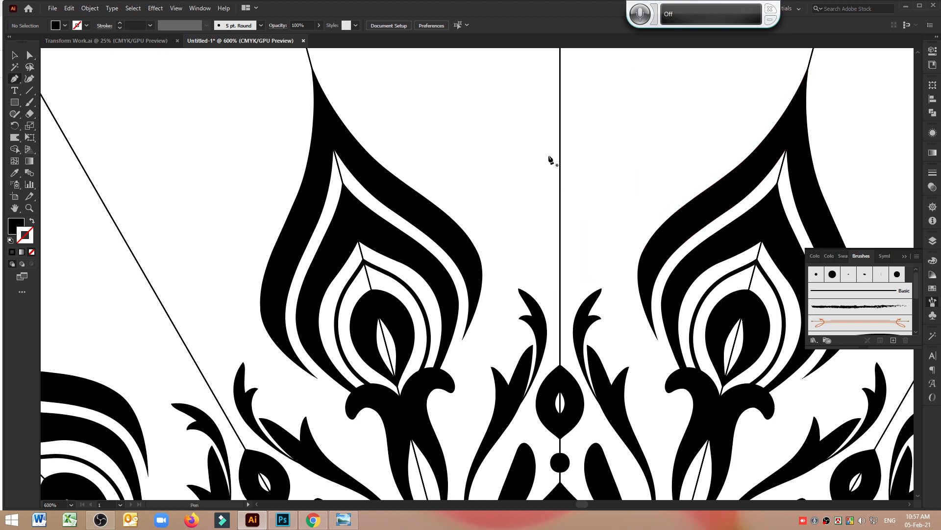
click(541, 146)
drag(595, 211, 631, 226)
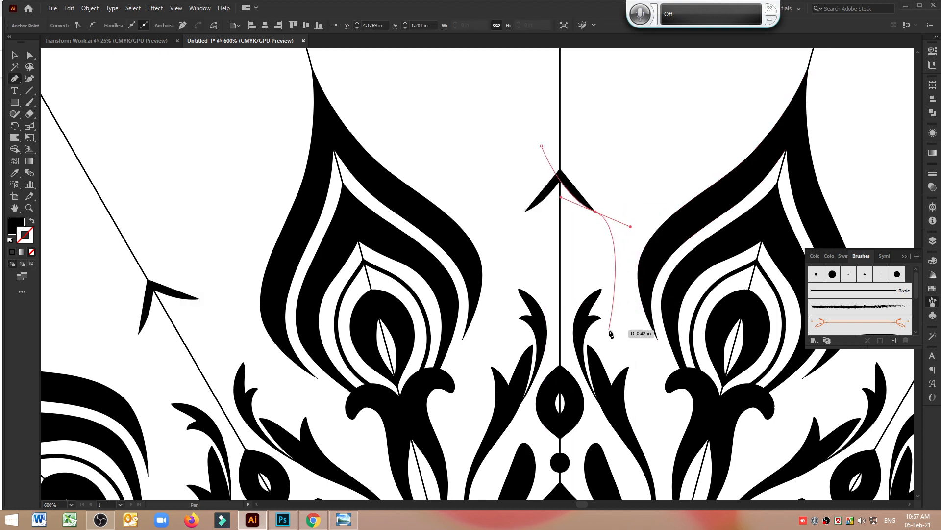
drag(602, 340, 578, 377)
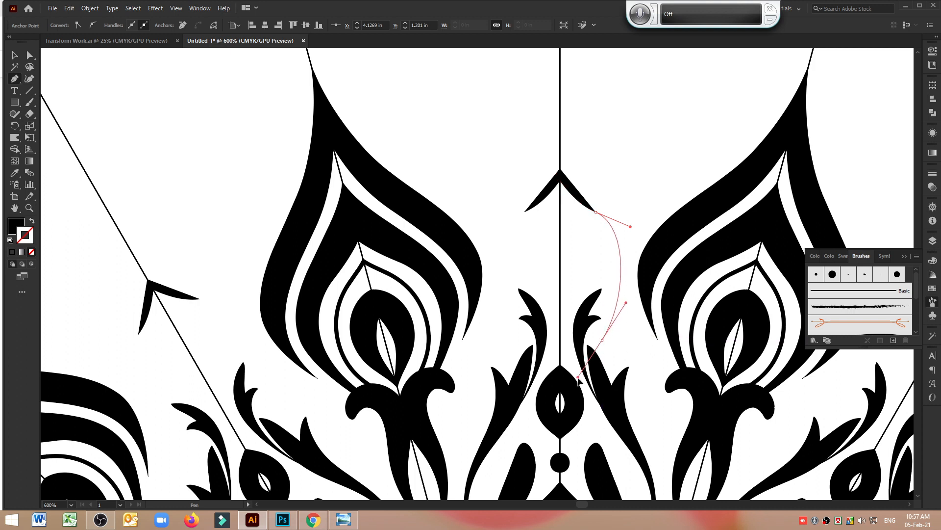
click(603, 340)
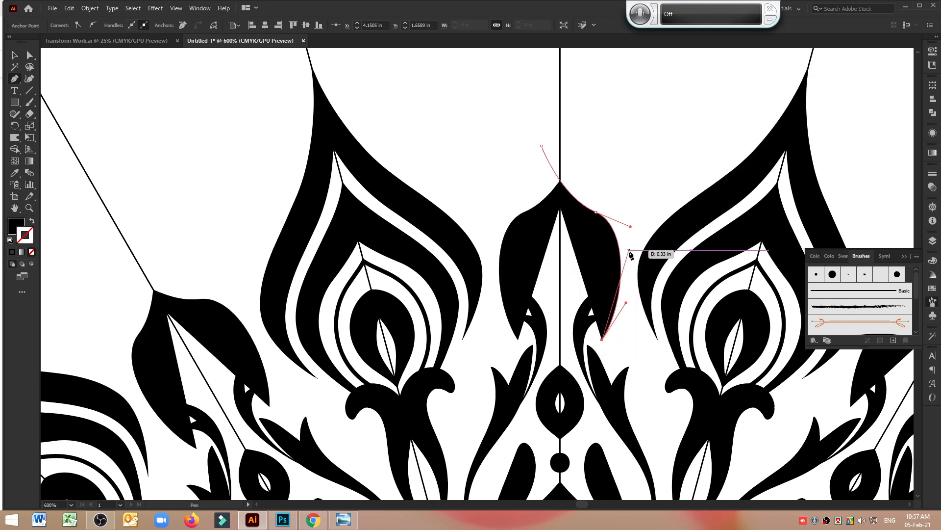
drag(629, 252, 626, 192)
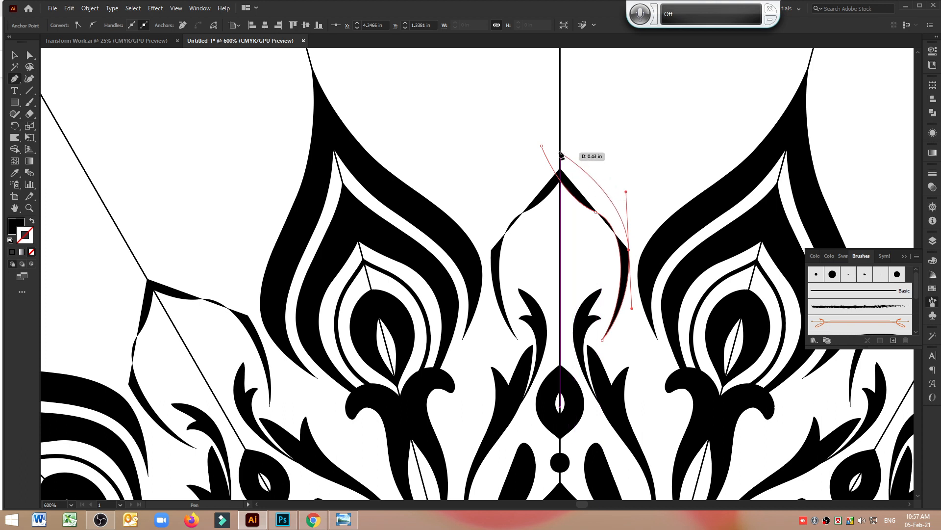
drag(554, 131, 542, 76)
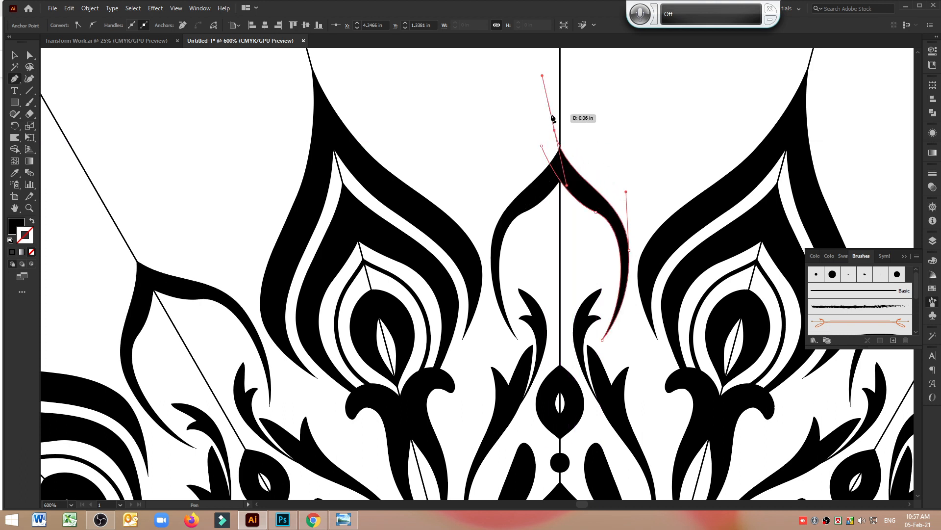
click(555, 131)
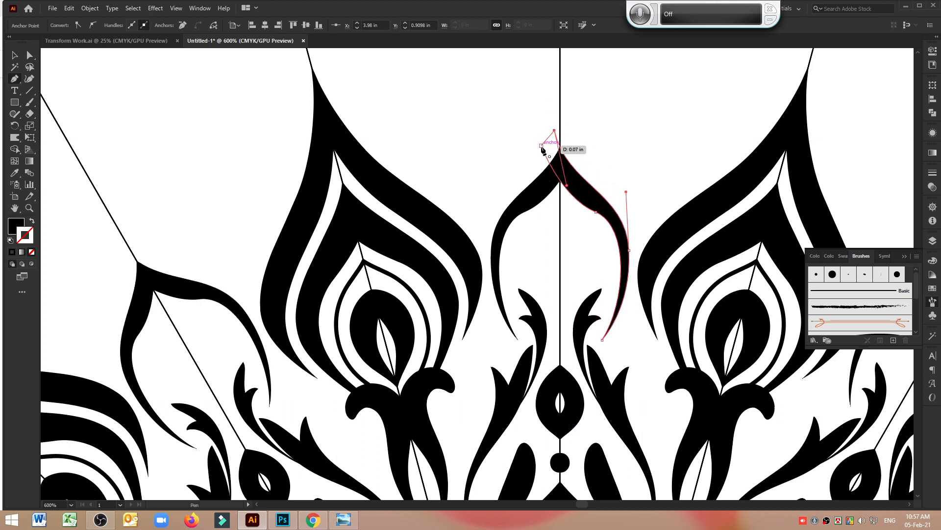
Reshape the crescent on the vertical axis by moving its inner-curve anchor and handle inward and shifting the outer side anchor slightly.
click(31, 58)
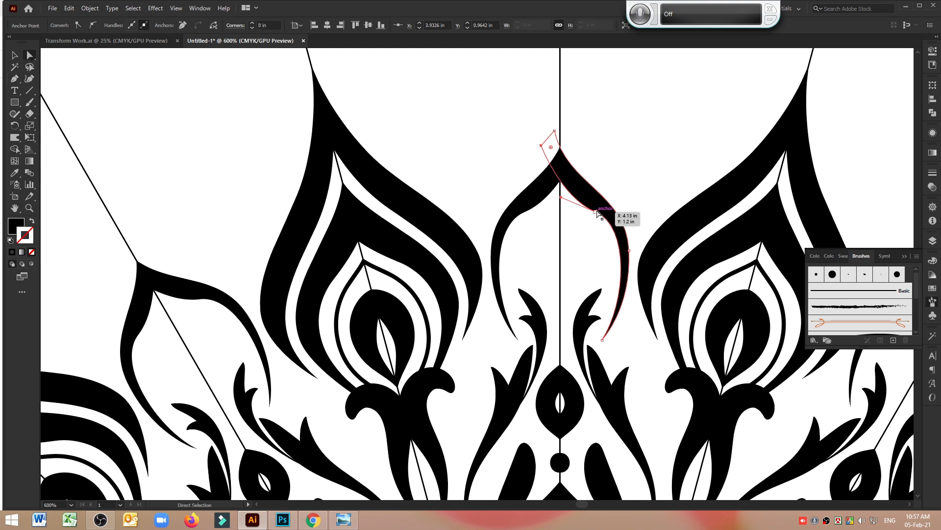
drag(597, 212, 629, 251)
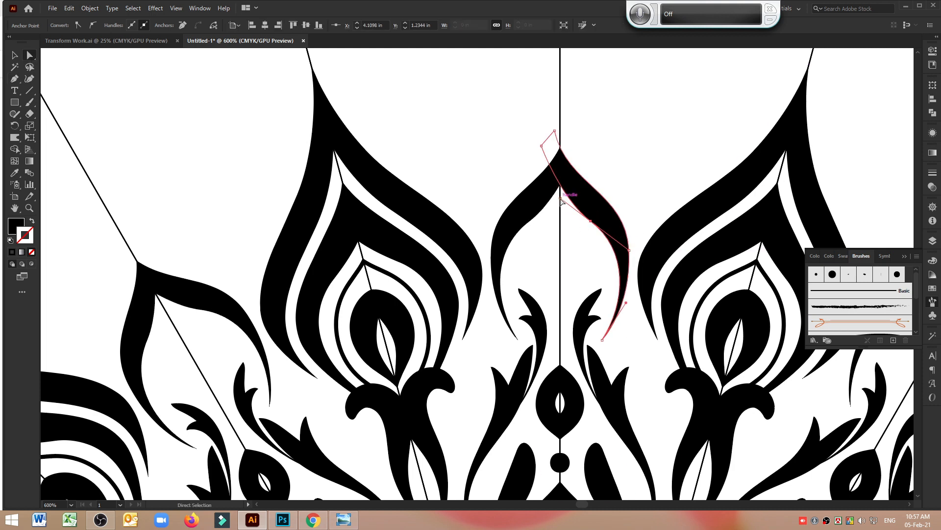
drag(561, 198, 545, 180)
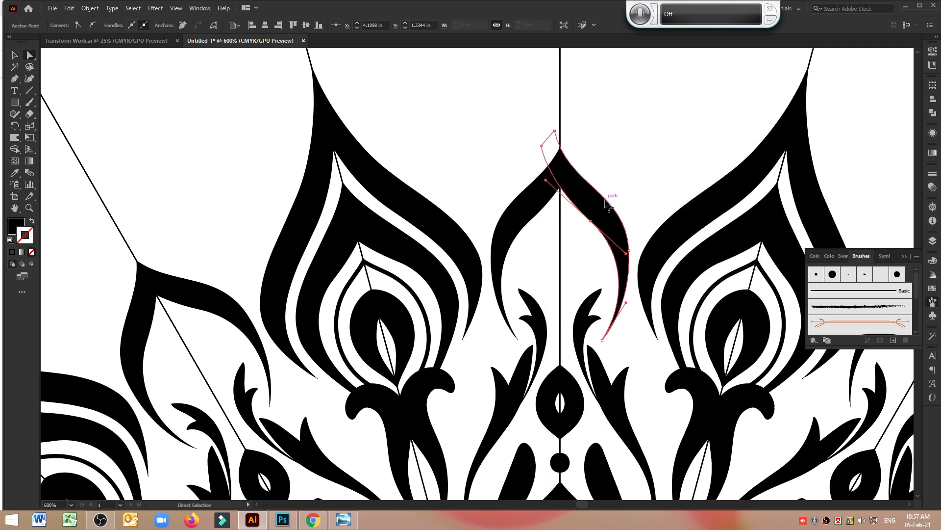
drag(630, 256, 630, 263)
click(634, 161)
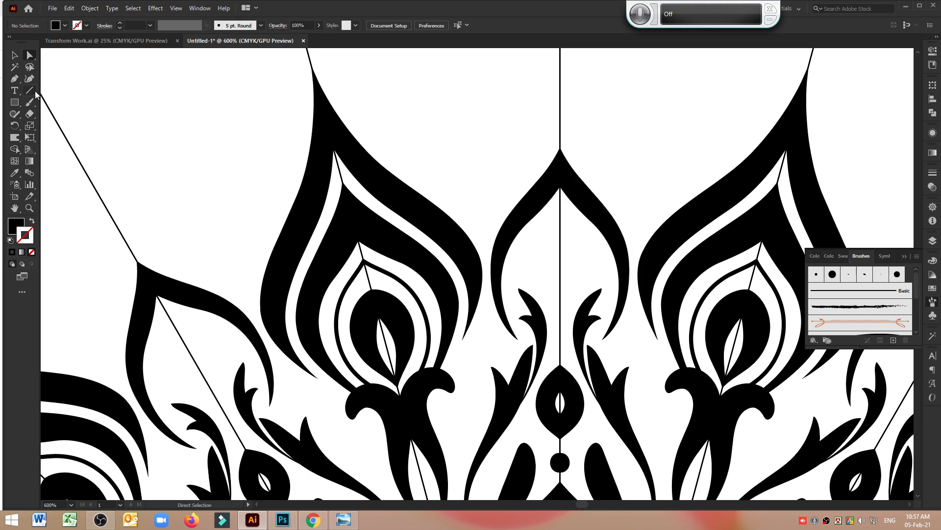
click(575, 157)
drag(614, 199, 638, 243)
key(ctrl+z)
key(ctrl+z)
With the Pen tool, draw a filled V-shaped ornament with two curved, pointed arms in the gap between the central crescent and the large slanted petal.
click(589, 164)
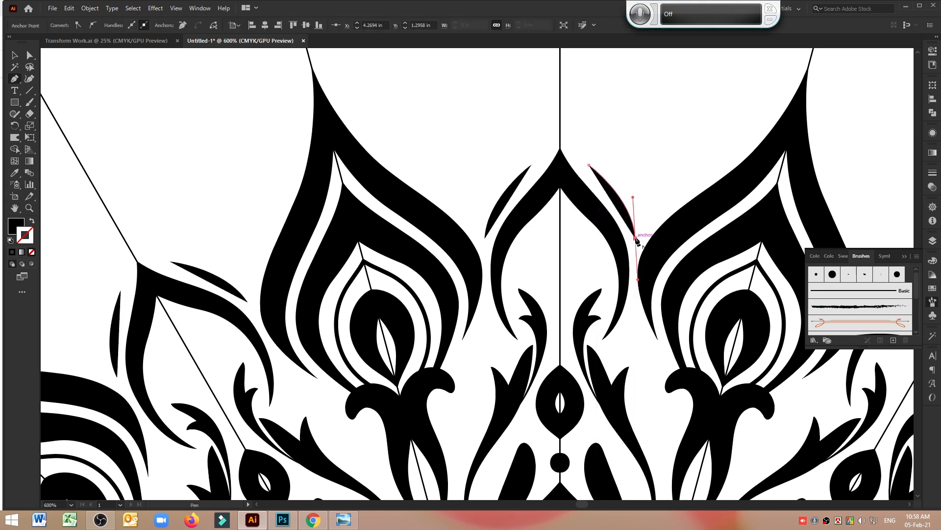
drag(707, 177, 754, 165)
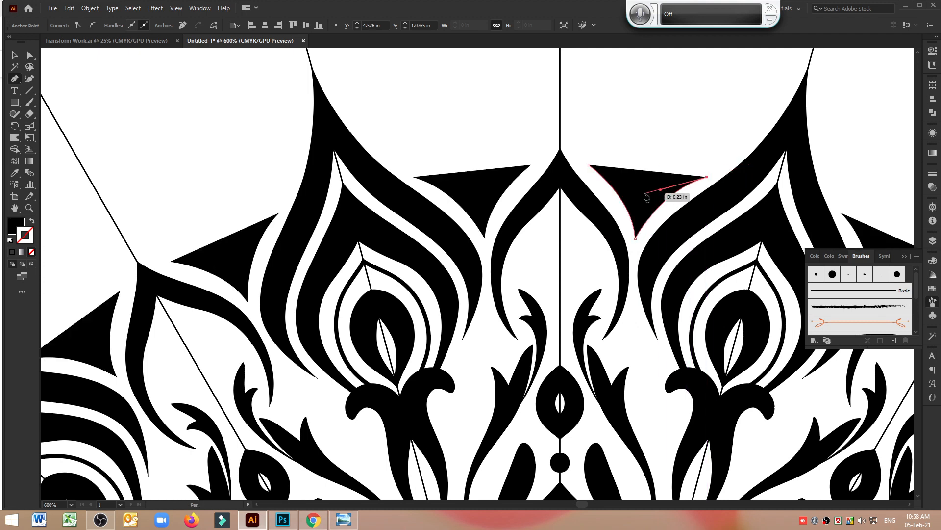
drag(643, 201, 630, 232)
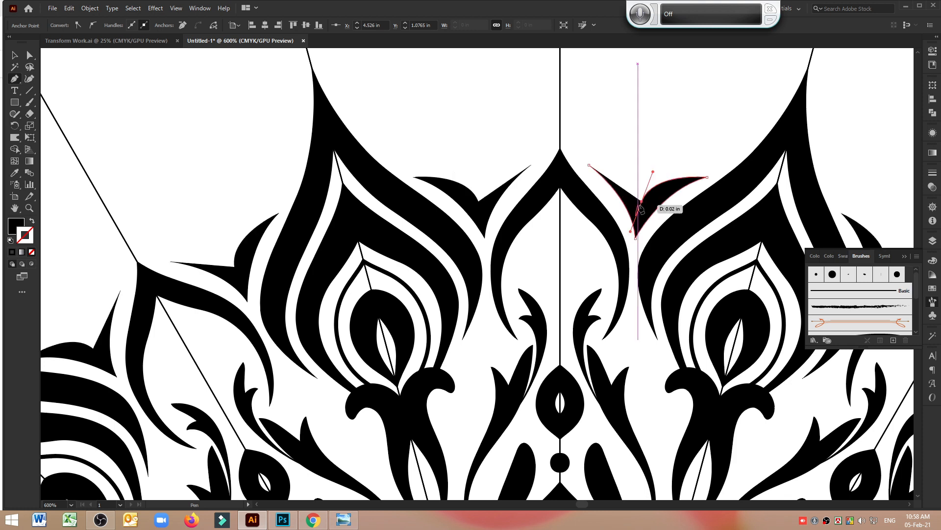
click(641, 202)
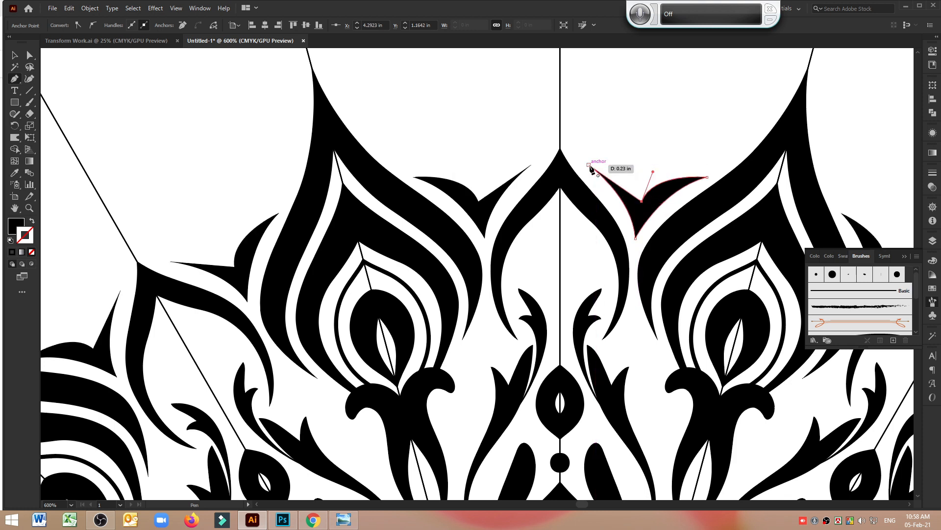
drag(588, 165, 544, 162)
click(28, 55)
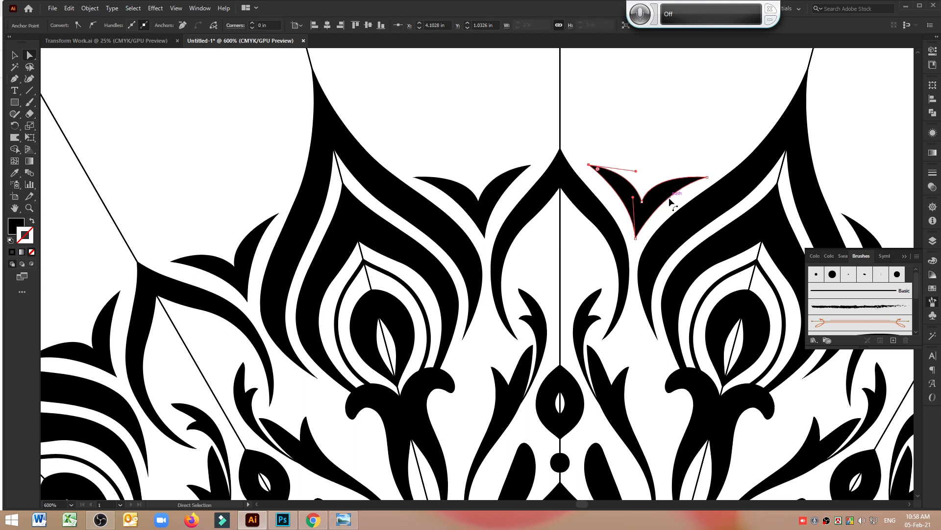
Nudge the V-shaped ornament's notch anchor slightly, and draw a filled pointed bud with the Pen tool just above the notch.
drag(641, 199, 640, 199)
click(664, 131)
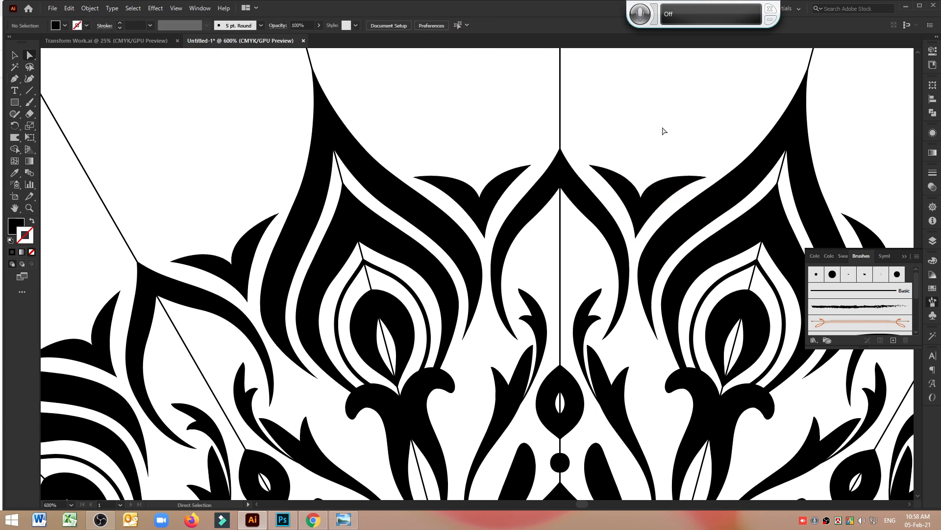
click(14, 78)
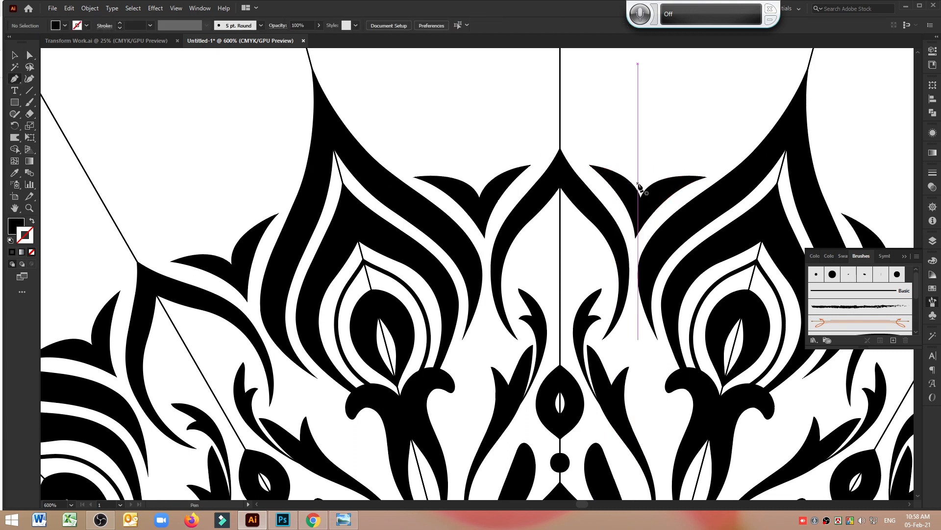
mouse_move(638, 183)
mouse_down()
mouse_move(617, 157)
mouse_move(641, 122)
mouse_move(647, 129)
mouse_move(649, 111)
mouse_move(660, 160)
mouse_move(627, 196)
mouse_up()
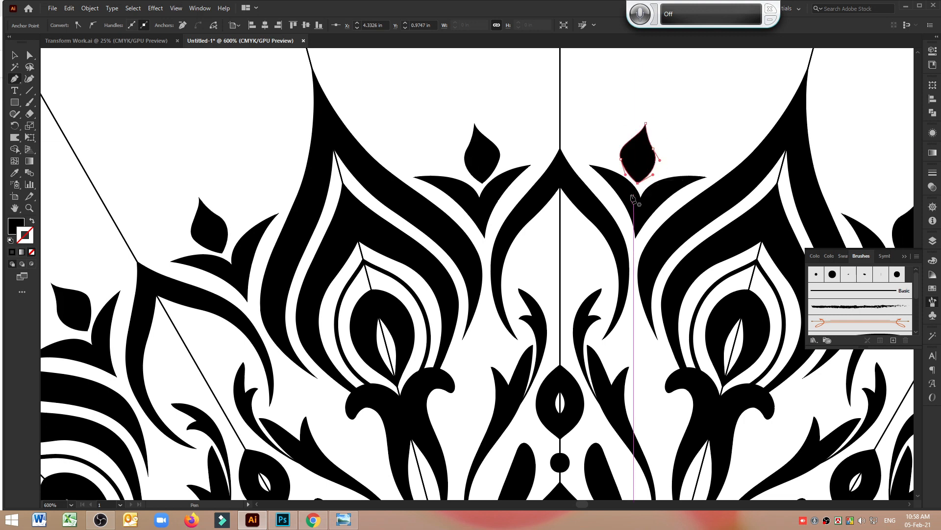
Reshape the bud above the V-shaped ornament into an upright, even teardrop by adjusting its side curve and moving its tip over the notch.
click(30, 55)
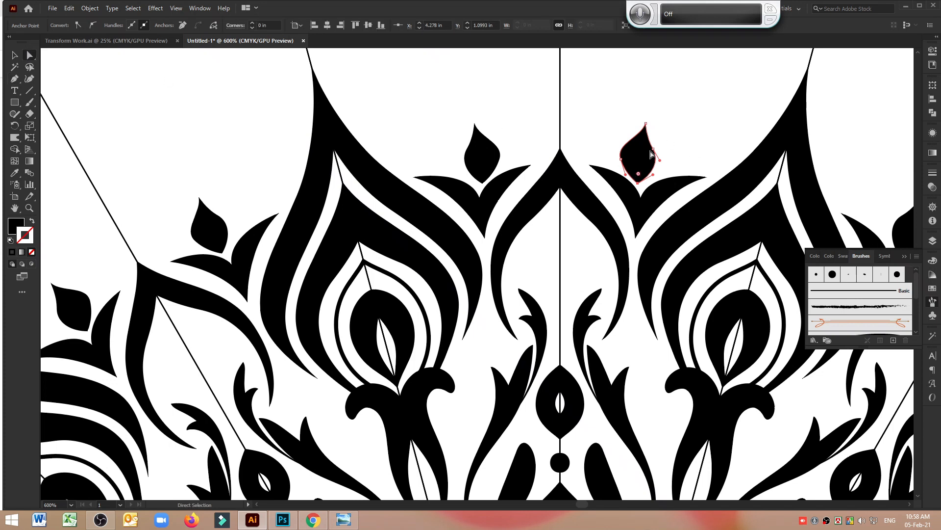
drag(651, 155, 642, 184)
drag(646, 123, 640, 120)
click(693, 115)
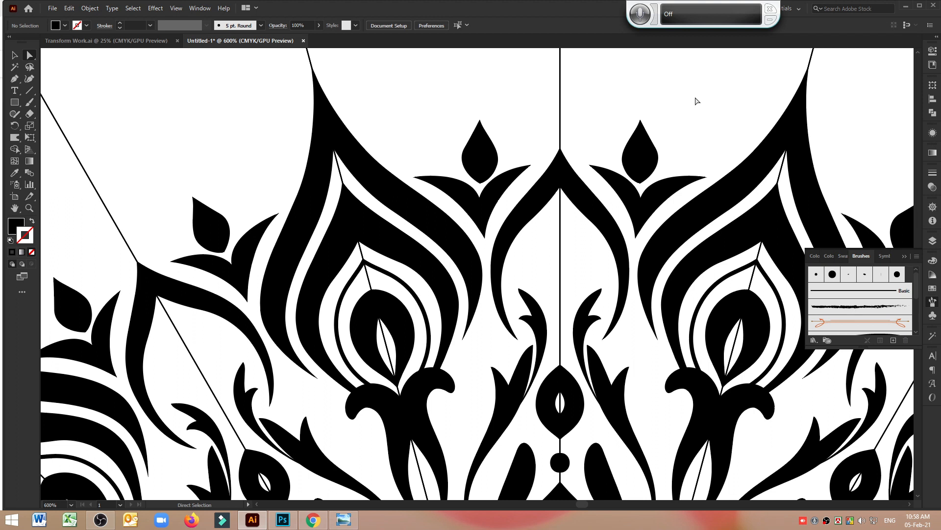
With the Pen tool, draw a filled curved band inside the central arch that mirrors across the vertical axis into a pointed U shape.
scroll(705, 131, up, 3)
scroll(705, 131, down, 4)
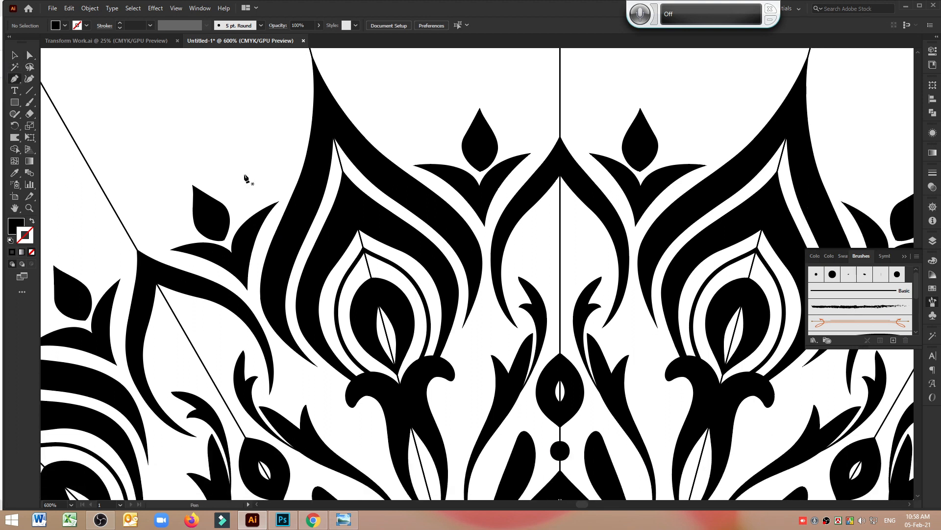
click(574, 187)
drag(553, 252, 523, 270)
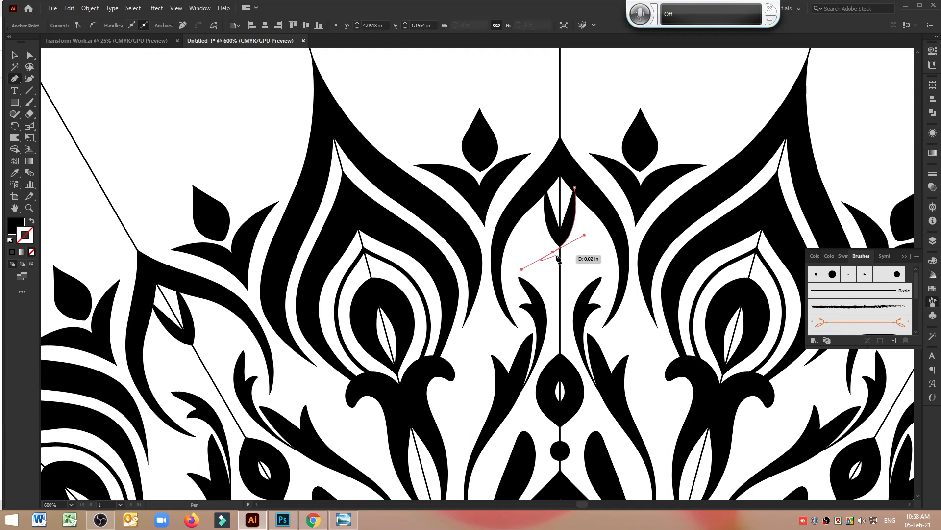
click(553, 252)
click(553, 283)
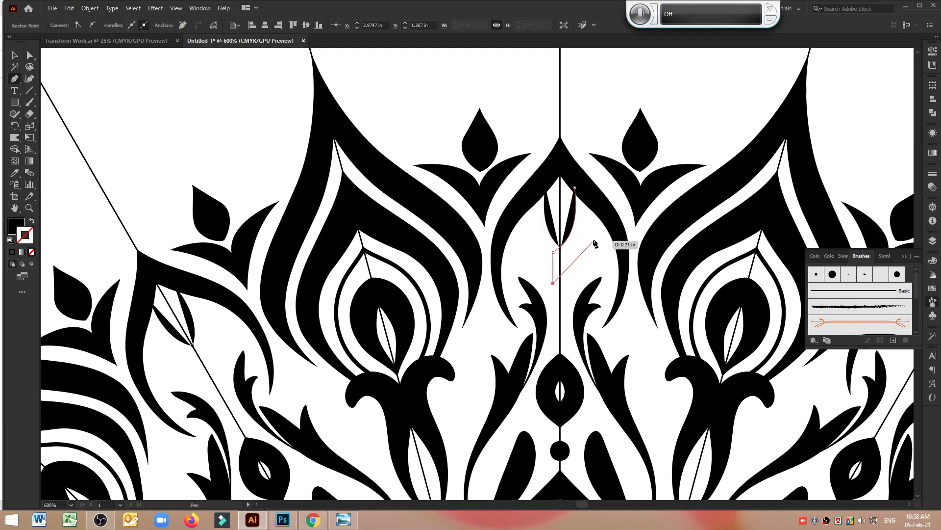
drag(582, 194, 566, 119)
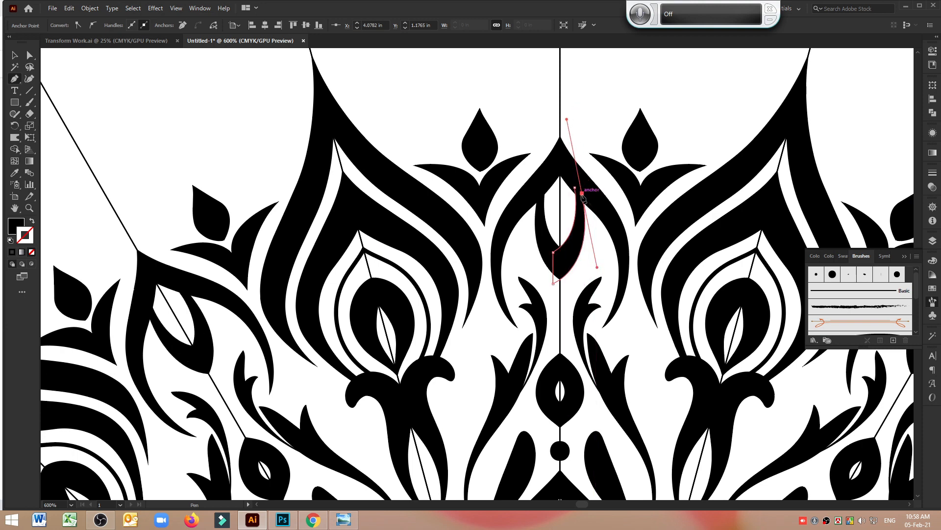
click(575, 188)
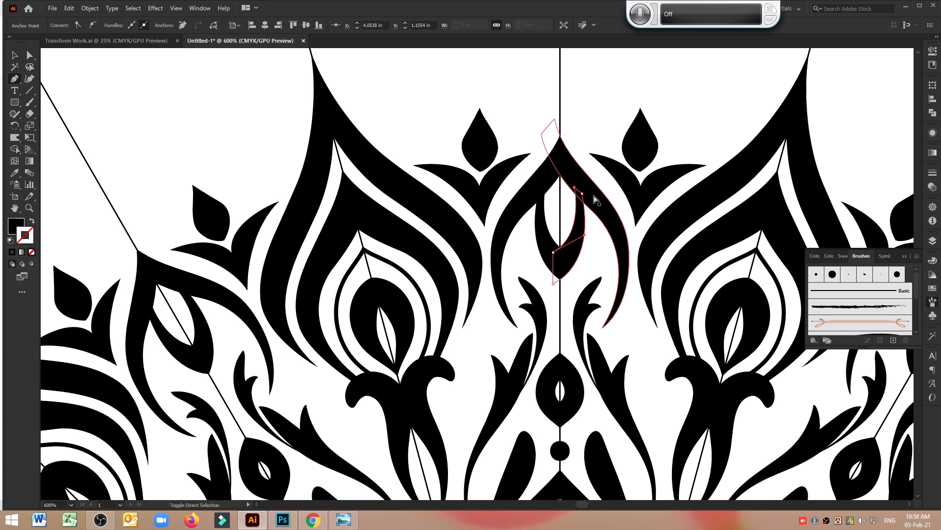
key(ctrl+shift+a)
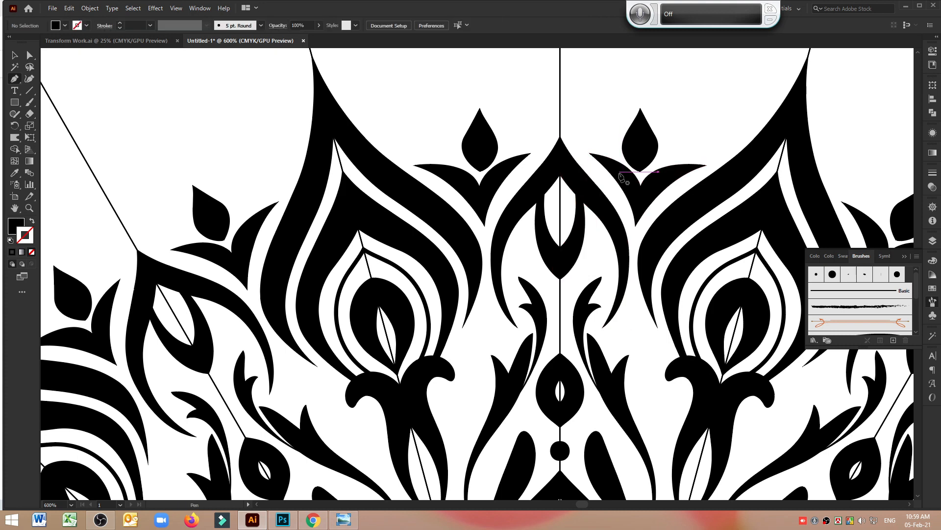
scroll(619, 188, up, 2)
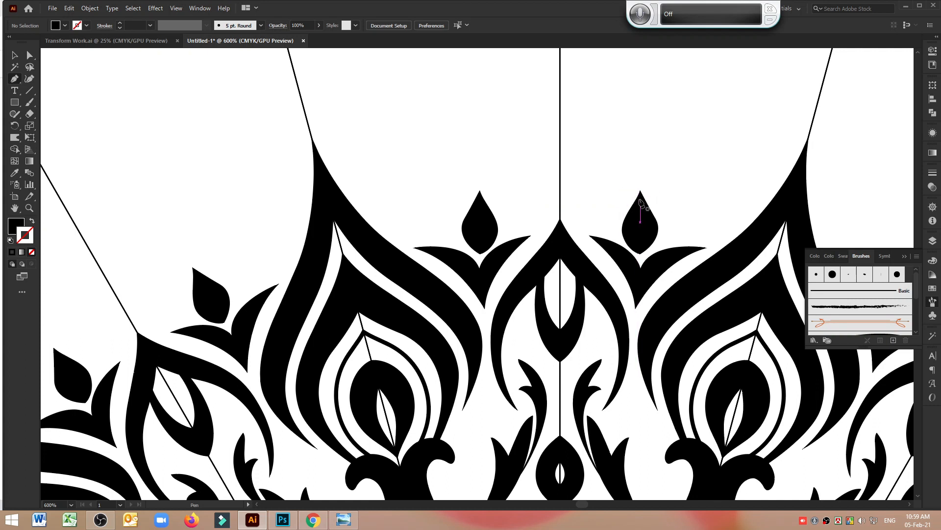
scroll(641, 208, up, 1)
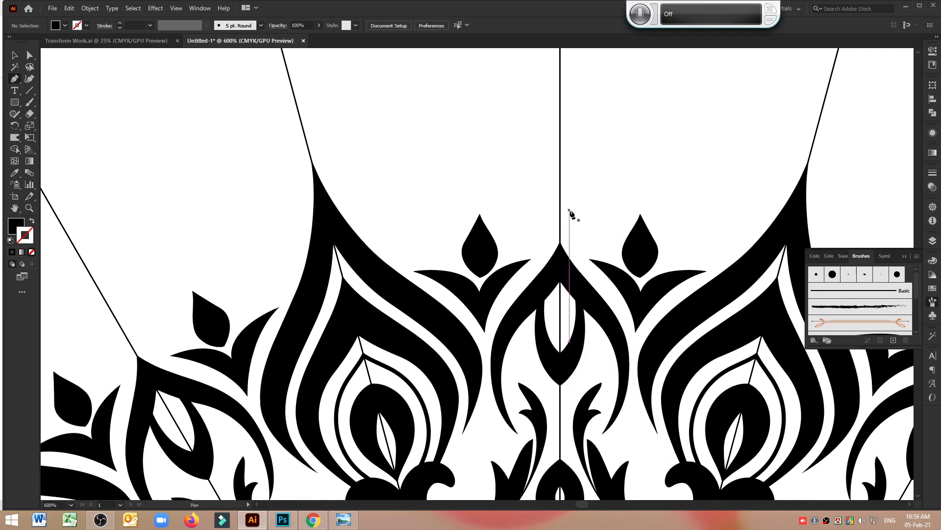
click(548, 208)
drag(589, 245, 592, 261)
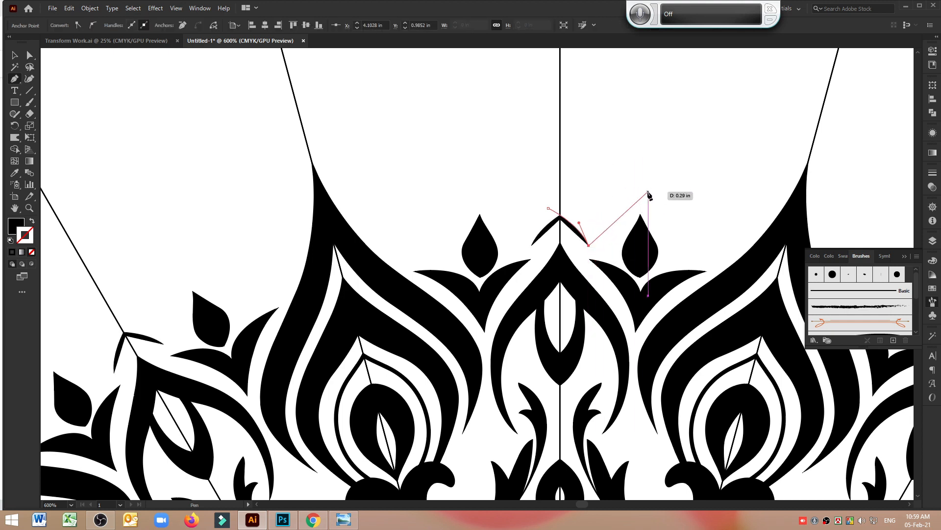
key(ctrl+z)
key(ctrl+z)
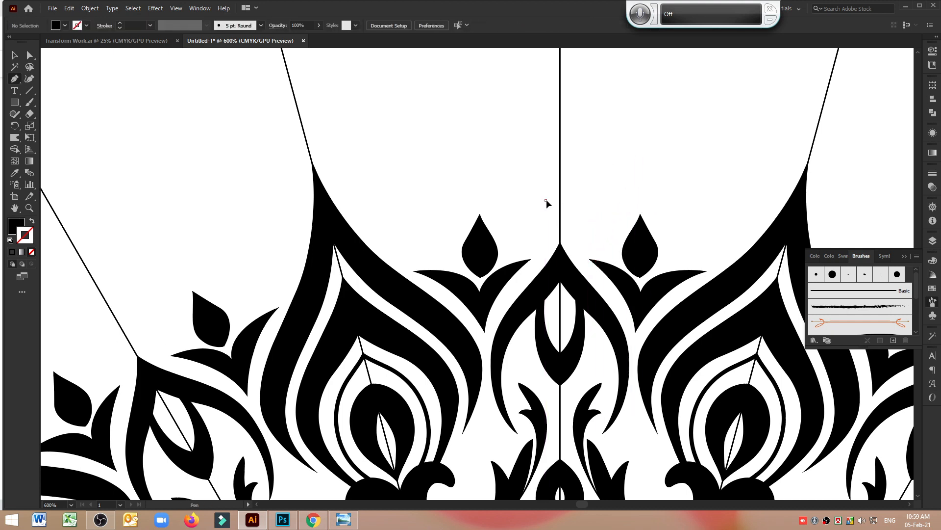
With the Pen tool, trace an outer border's inner edge from across the vertical axis, around the bud, to just past the slanted axis above the large petal.
click(546, 200)
drag(606, 245, 607, 252)
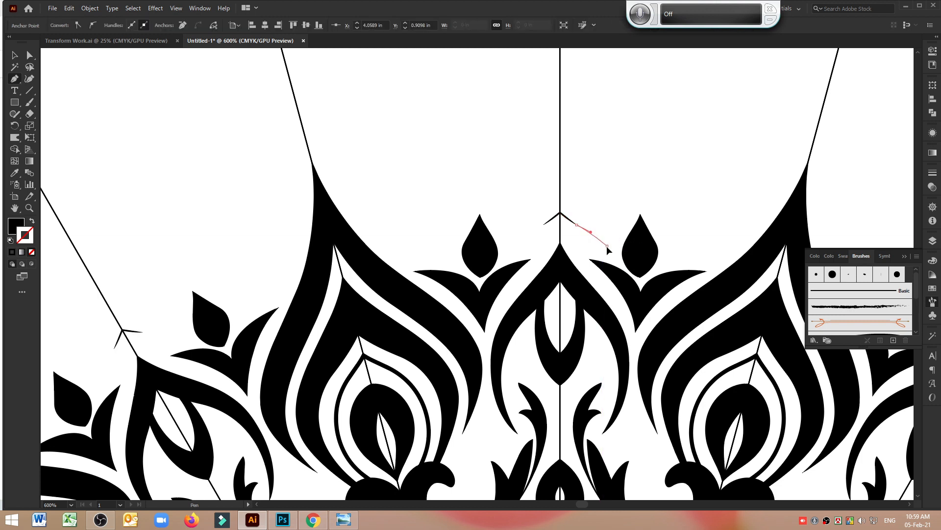
drag(640, 188, 666, 150)
click(640, 188)
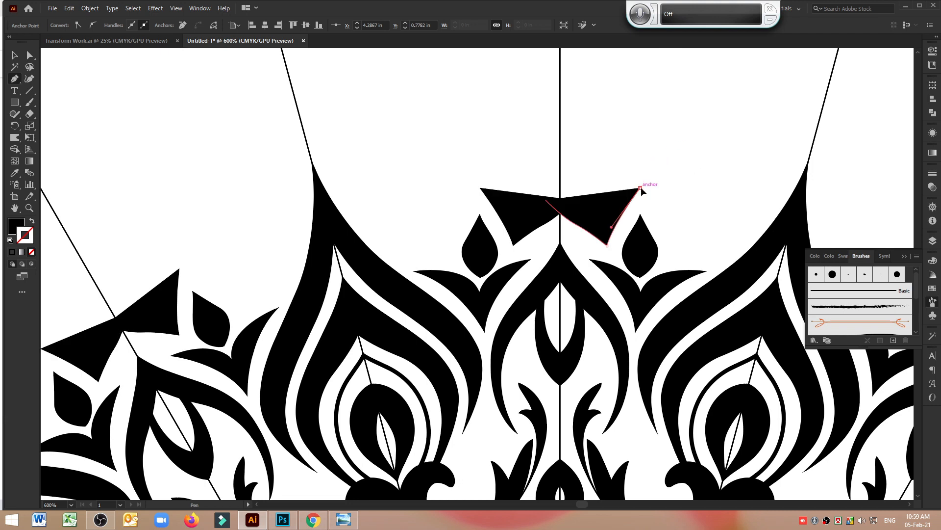
drag(674, 238, 679, 269)
click(677, 244)
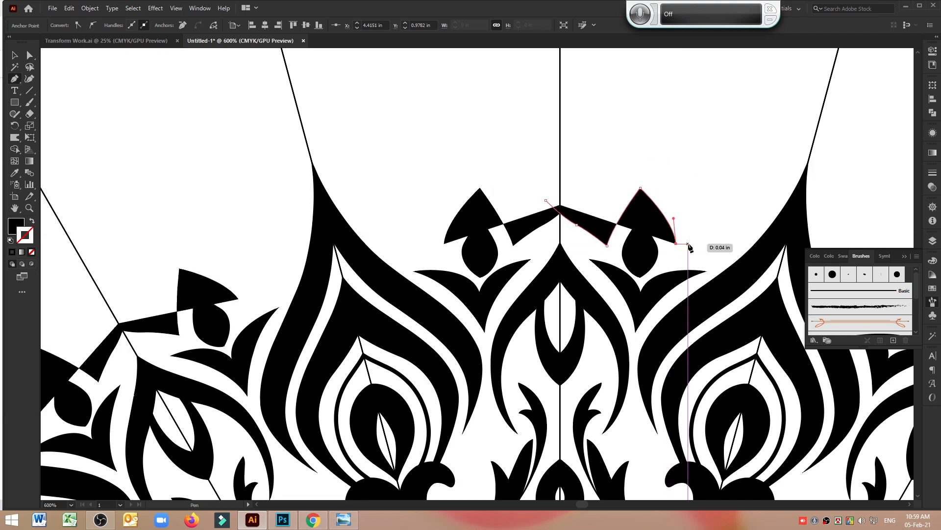
drag(716, 244, 580, 269)
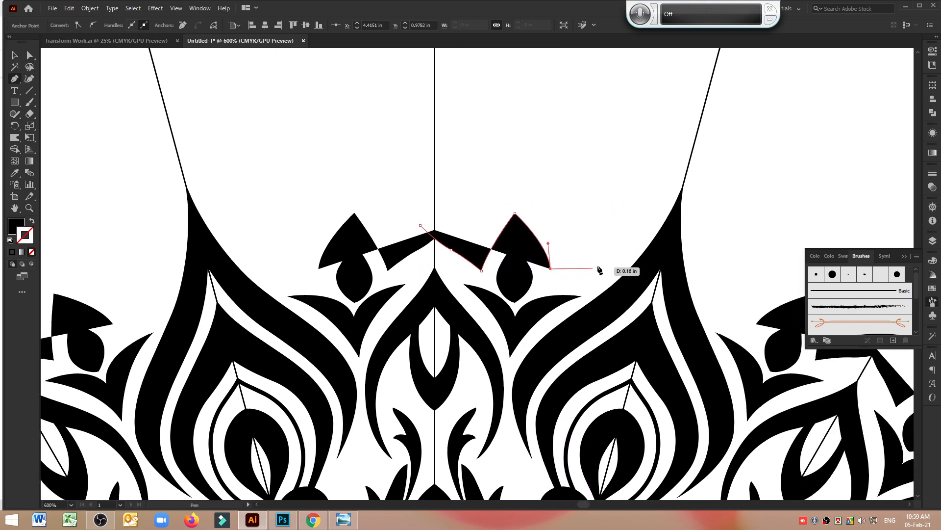
drag(636, 226, 668, 178)
click(700, 156)
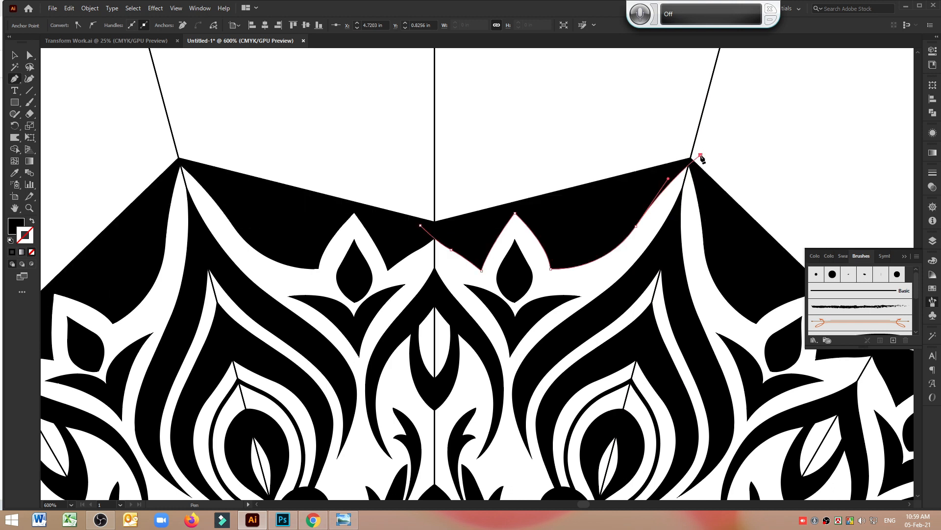
Trace the border's outer edge back along the petal and bud peaks to a point across the vertical axis, closing it as a thin filled band.
drag(700, 142, 629, 222)
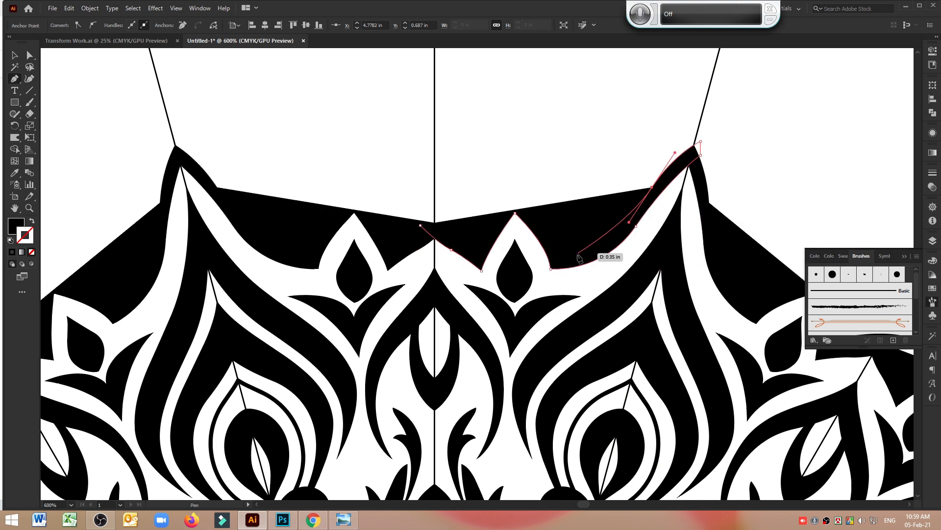
drag(558, 265, 547, 218)
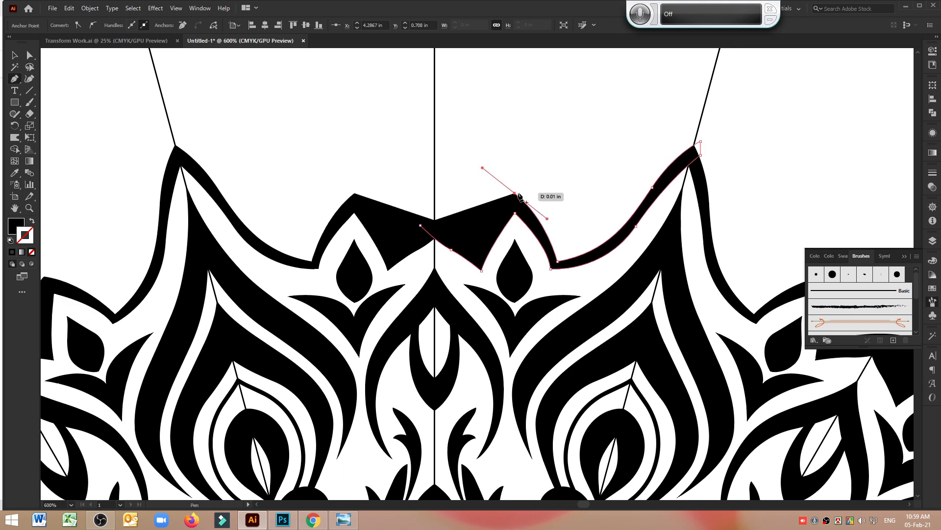
click(515, 192)
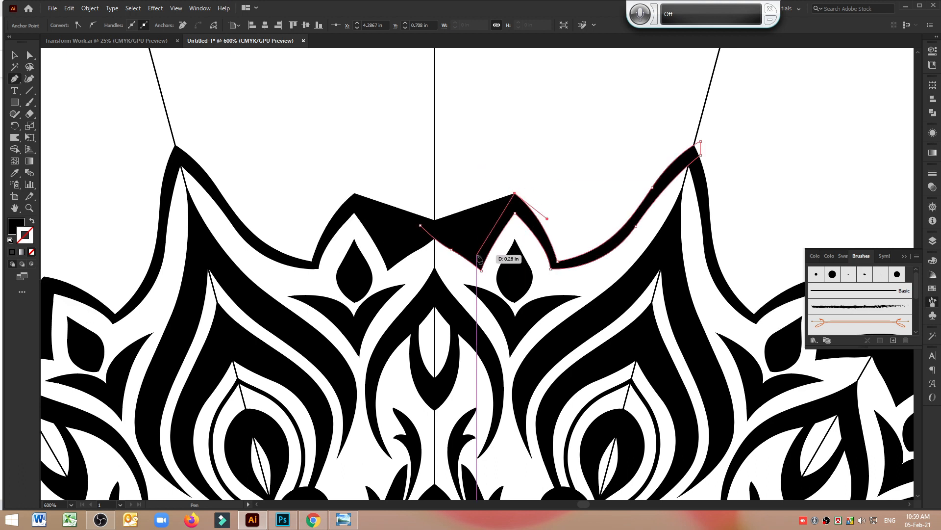
drag(477, 255, 472, 287)
click(477, 260)
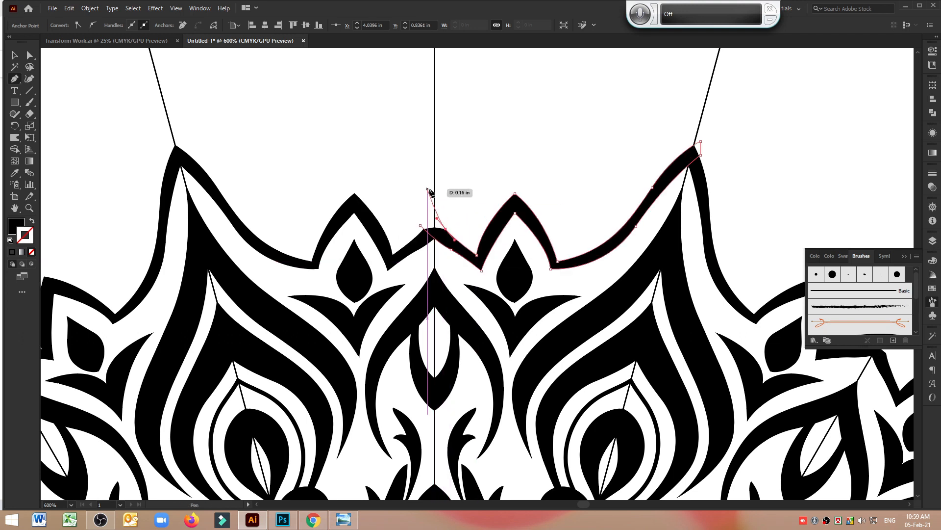
click(420, 225)
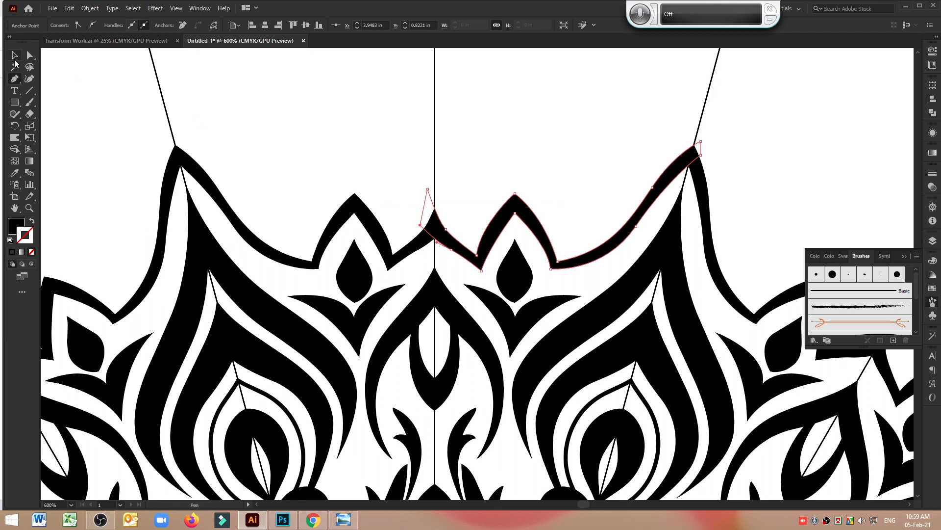
click(30, 55)
click(554, 132)
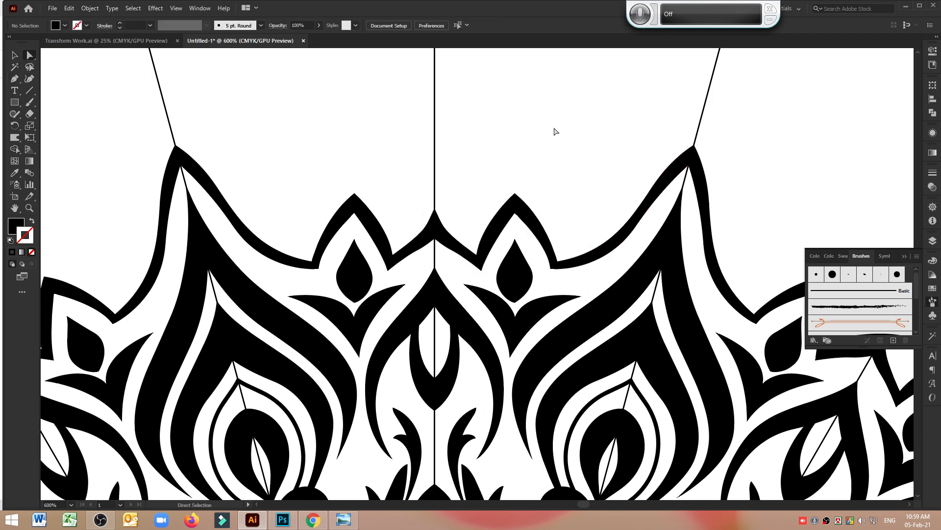
Refine the outer border by shortening the curve handle at the bud peak's inner anchor and smoothing the outer curve in the valley beside it.
click(515, 213)
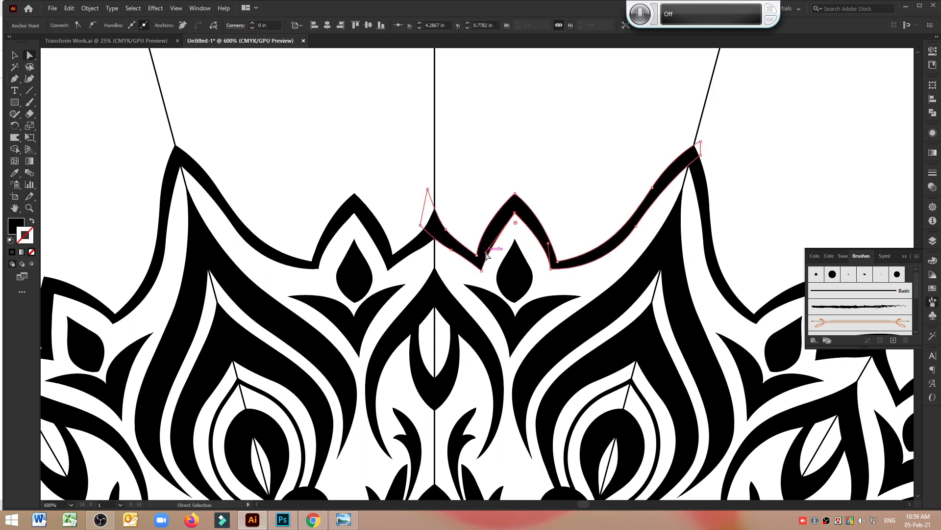
drag(486, 254, 491, 234)
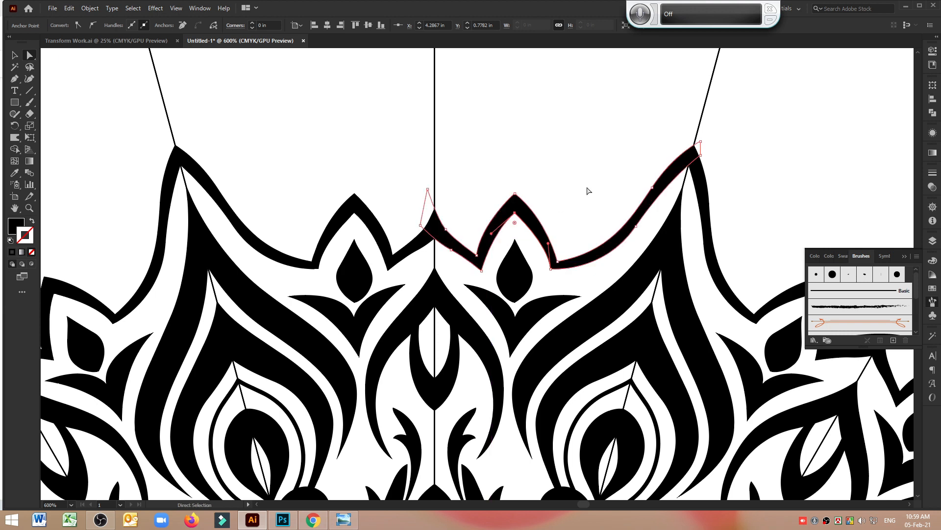
click(559, 261)
drag(607, 254, 602, 266)
click(716, 139)
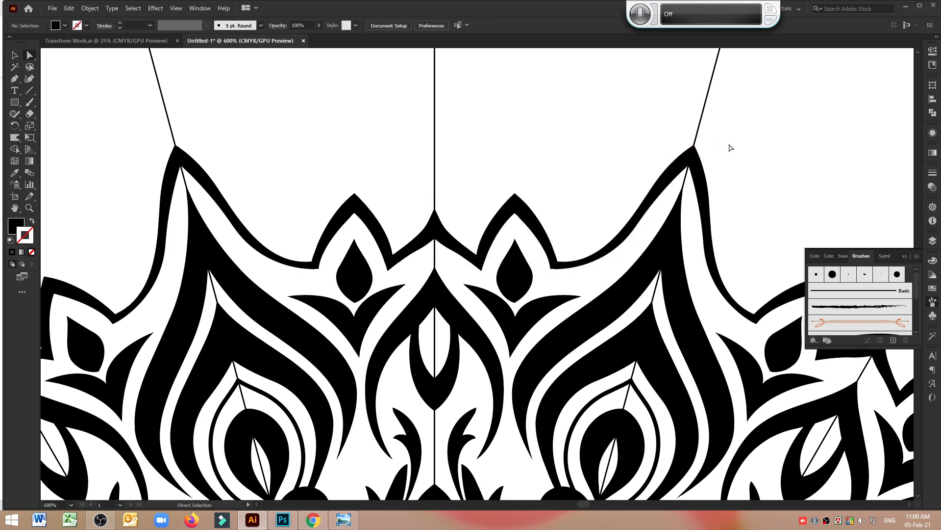
With the Pen tool, draw a small filled two-lobed leaf ornament in the border's valley between the bud peak and the large petal.
click(15, 80)
click(550, 219)
drag(563, 253, 563, 258)
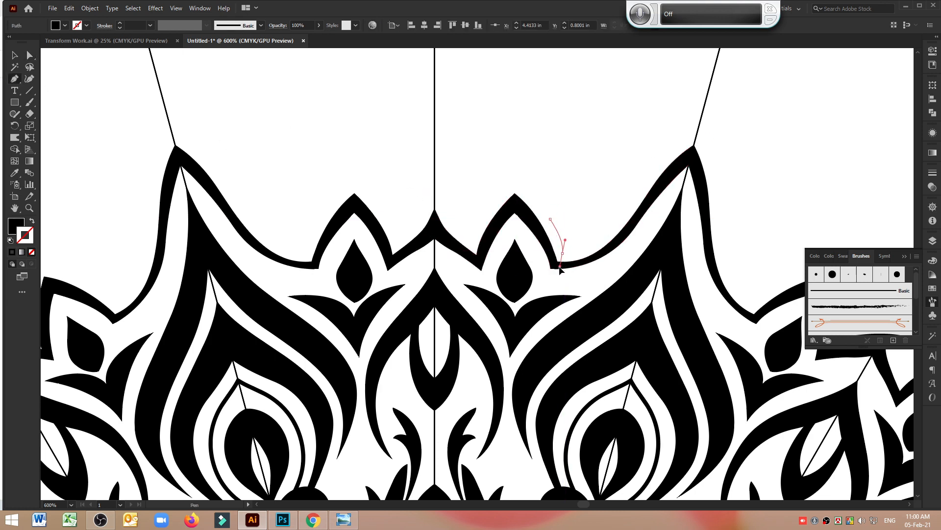
alt+click(562, 253)
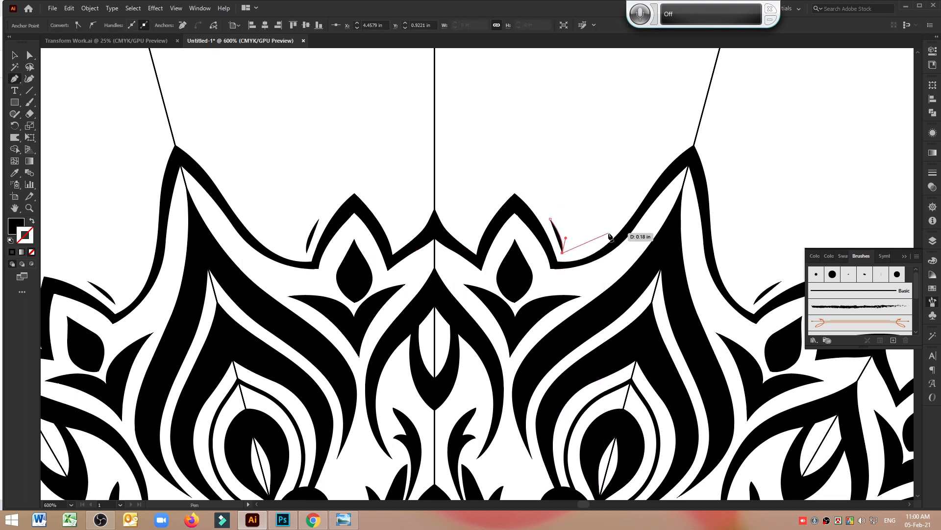
drag(611, 230, 631, 208)
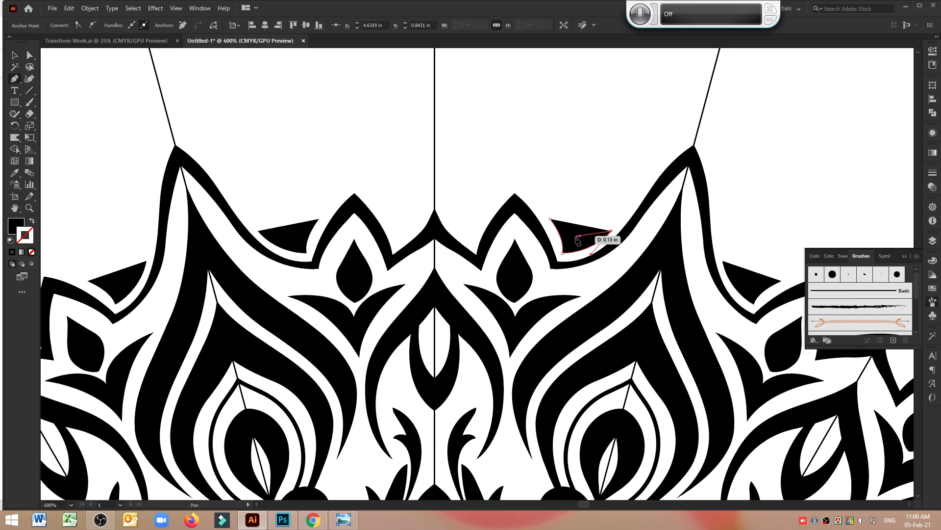
drag(575, 236, 565, 252)
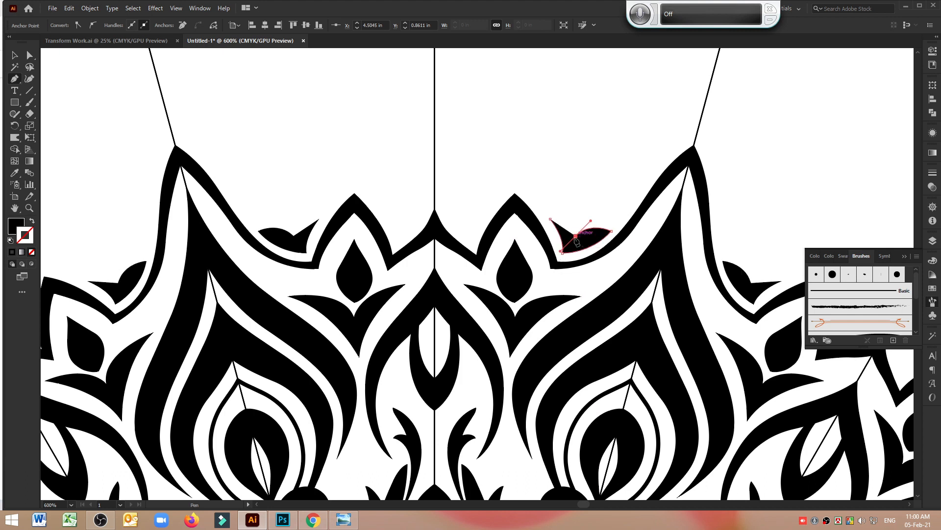
drag(551, 219, 531, 221)
ctrl+click(575, 213)
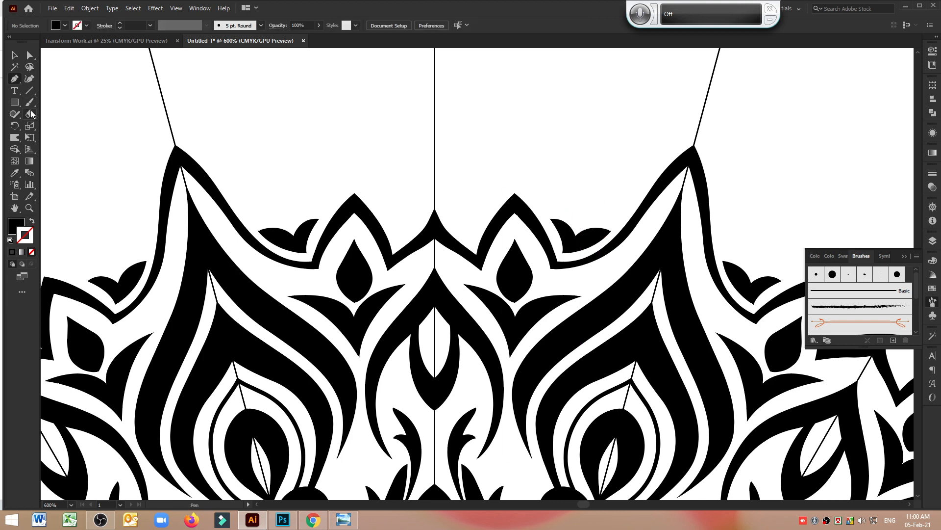
With the Ellipse tool, draw two filled circles about 0.055 in wide, one in the valley beside the vertical axis and one above the leaf ornament.
drag(13, 102, 41, 125)
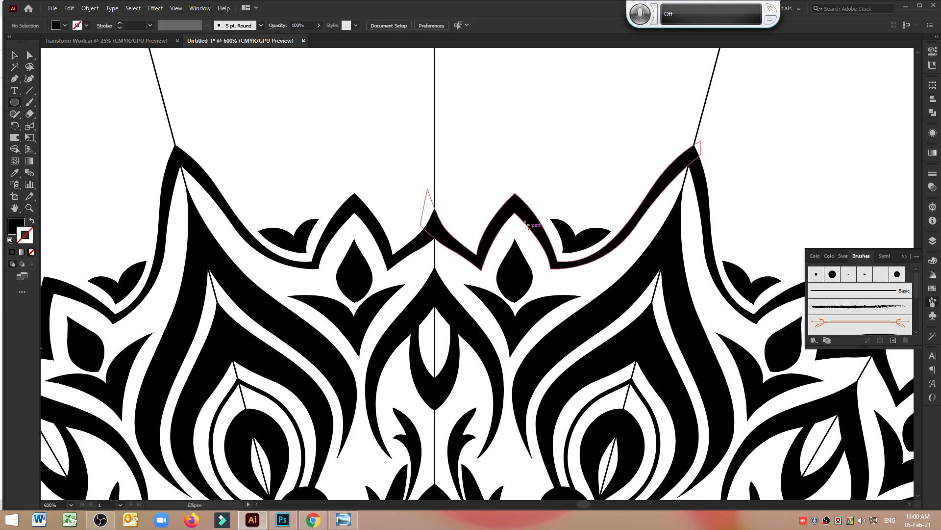
drag(460, 216, 476, 234)
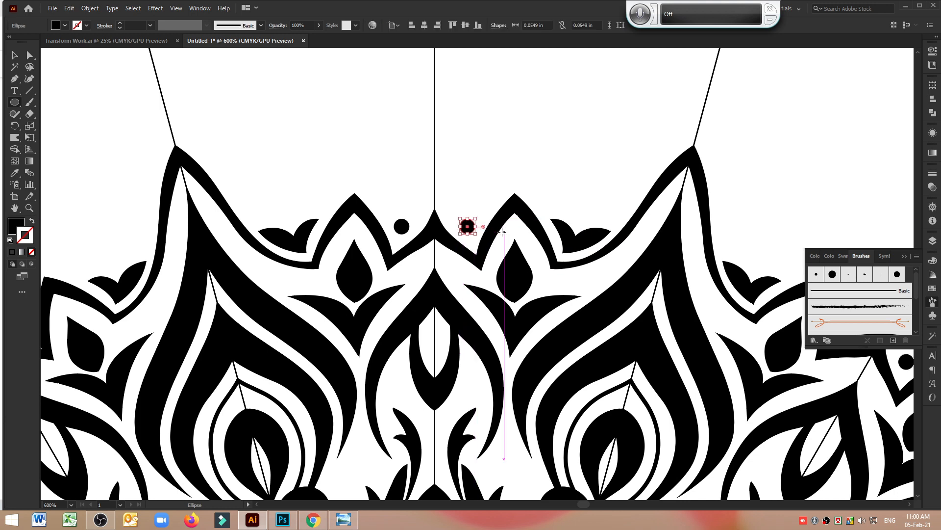
drag(575, 207, 591, 222)
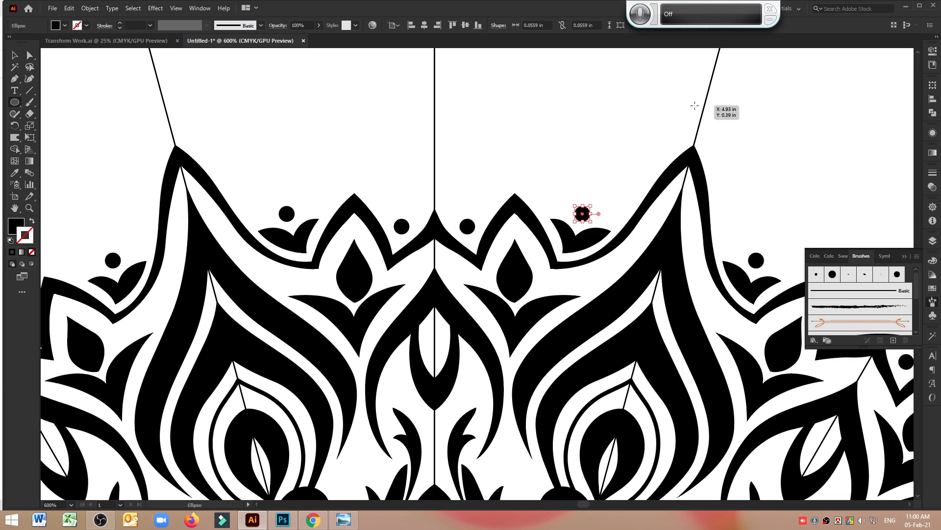
Add a large filled circle at the large petal's tip and a row of four progressively smaller dots down the border's flank toward the leaf ornament.
drag(694, 105, 643, 165)
click(15, 55)
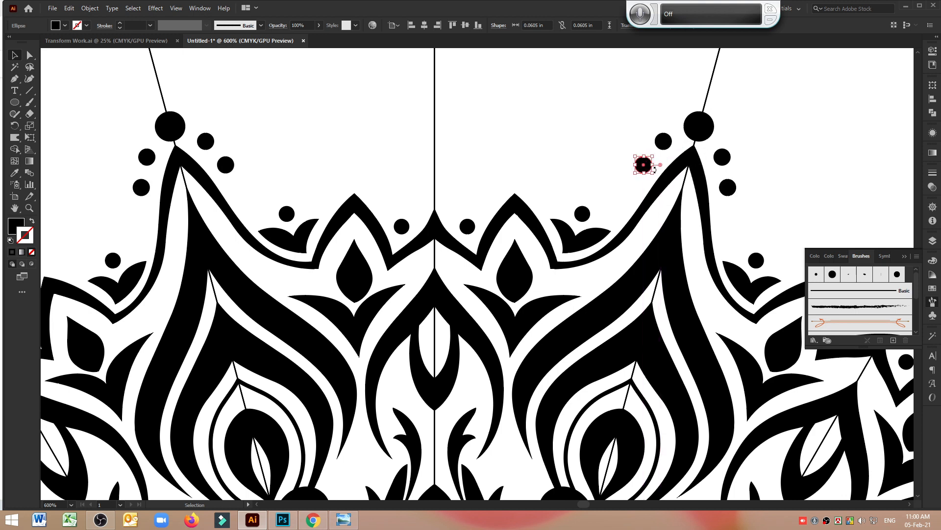
click(595, 179)
drag(644, 170, 617, 213)
click(591, 179)
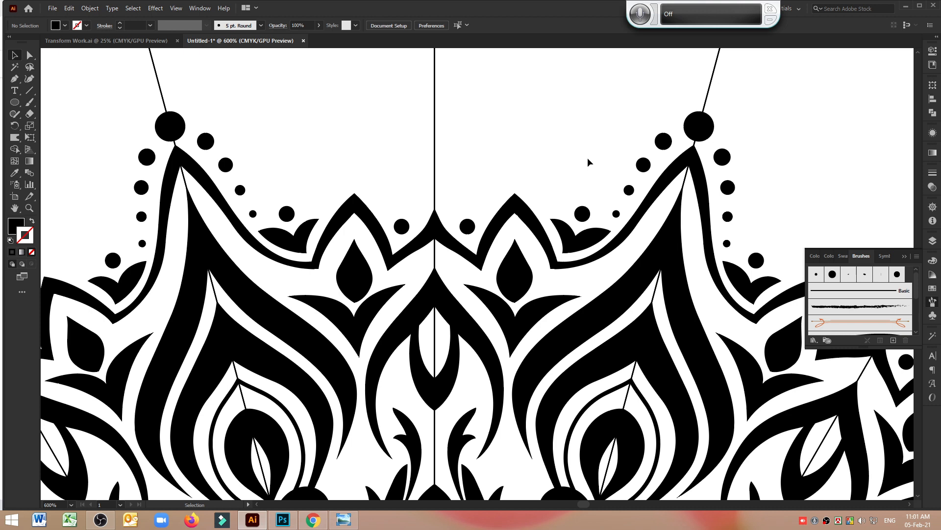
Draw a medium filled circle centred on the vertical axis, just above the border's central point.
click(19, 80)
click(16, 103)
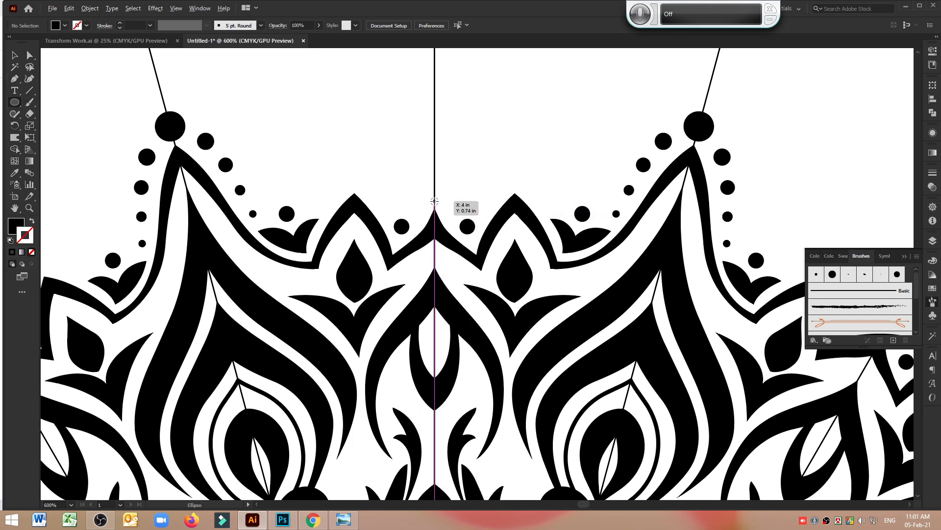
drag(434, 192, 437, 200)
With the Pen tool, draw a small V-shaped leaf ornament with curved lobes on the vertical axis above the new circle.
key(p)
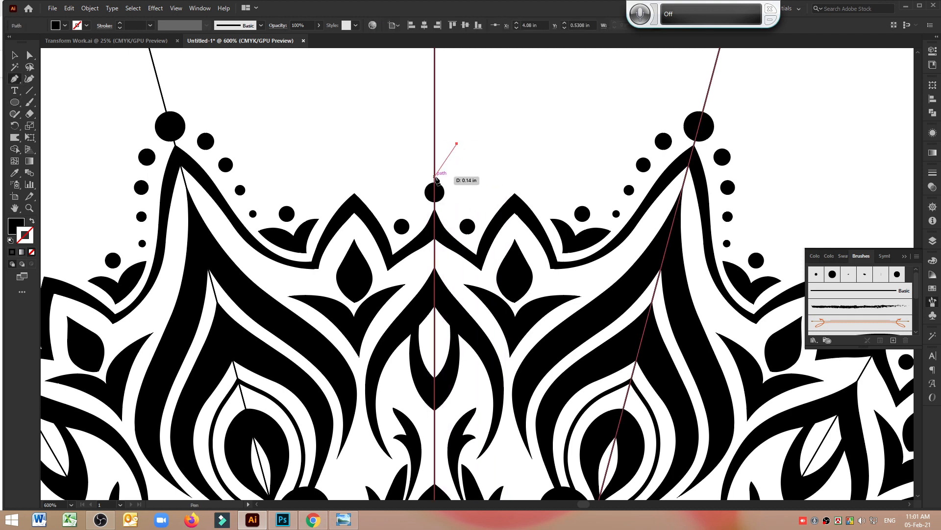
drag(435, 177, 434, 202)
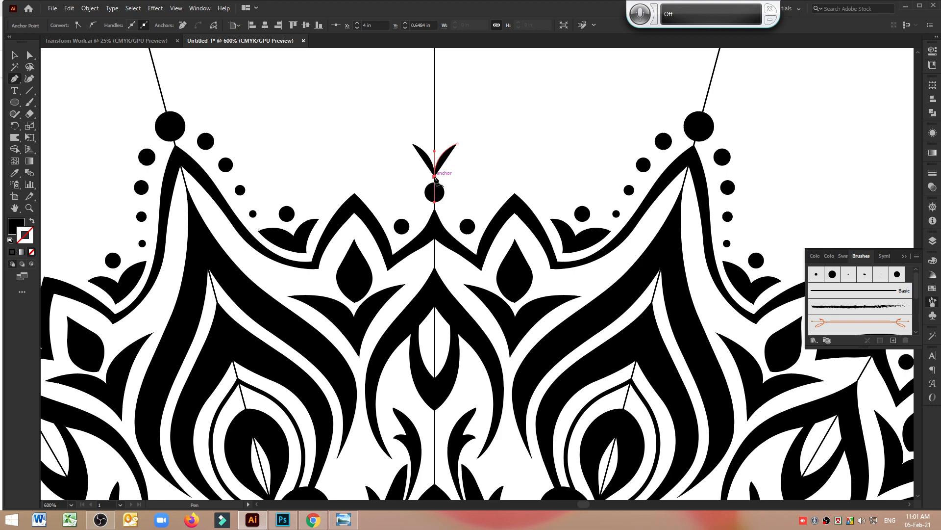
click(434, 177)
click(435, 151)
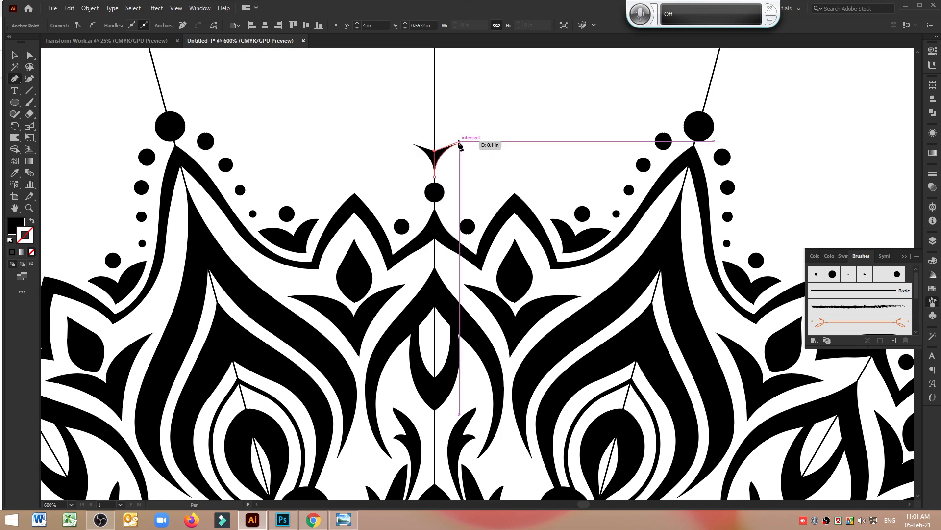
drag(457, 143, 475, 151)
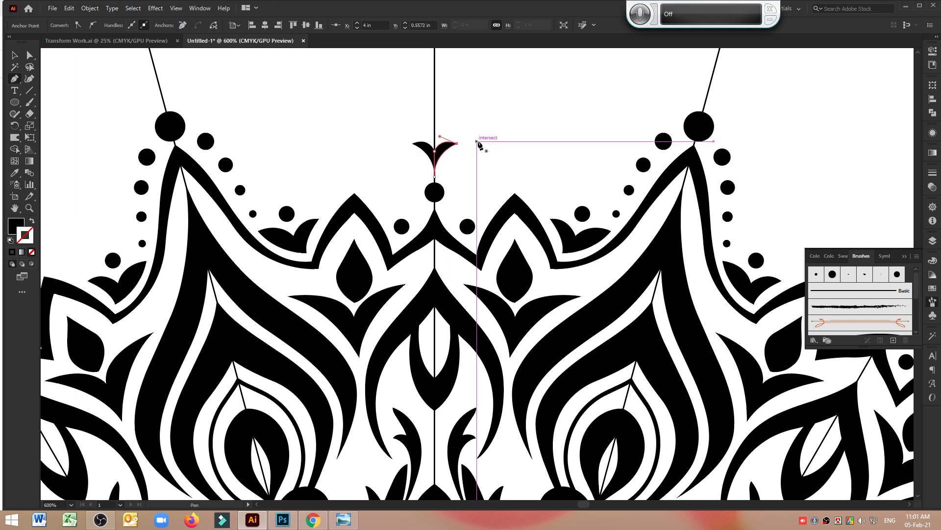
ctrl+click(478, 142)
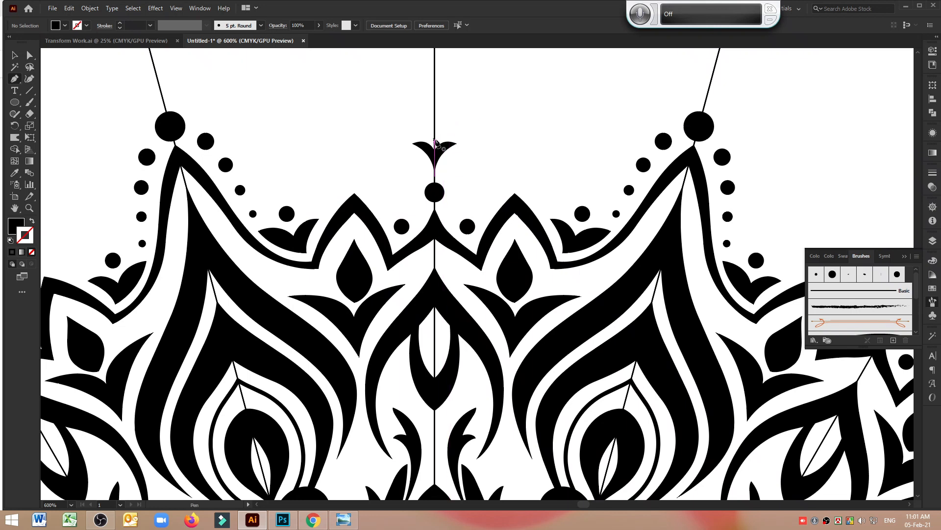
Draw a small pointed bud on the vertical axis, rising from the centre of the V-shaped leaf ornament.
click(435, 142)
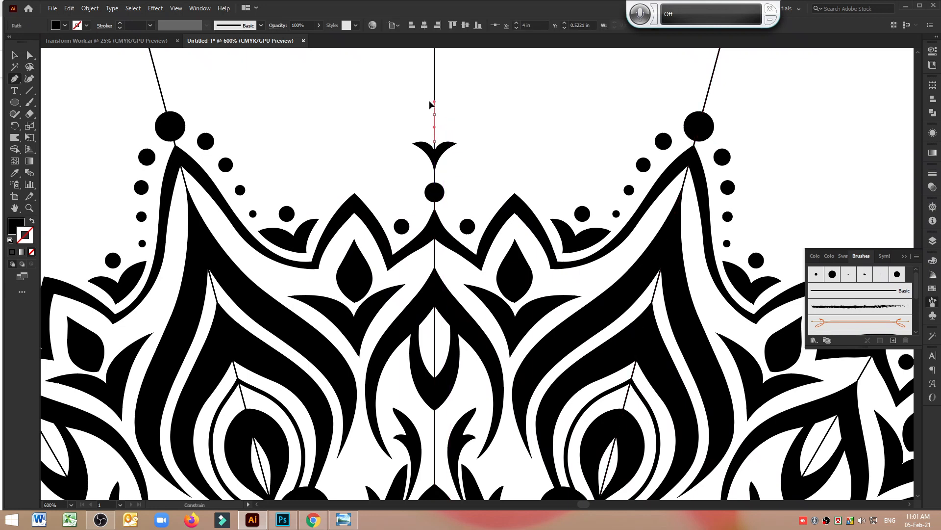
drag(430, 105, 420, 100)
drag(434, 142, 437, 147)
ctrl+click(515, 116)
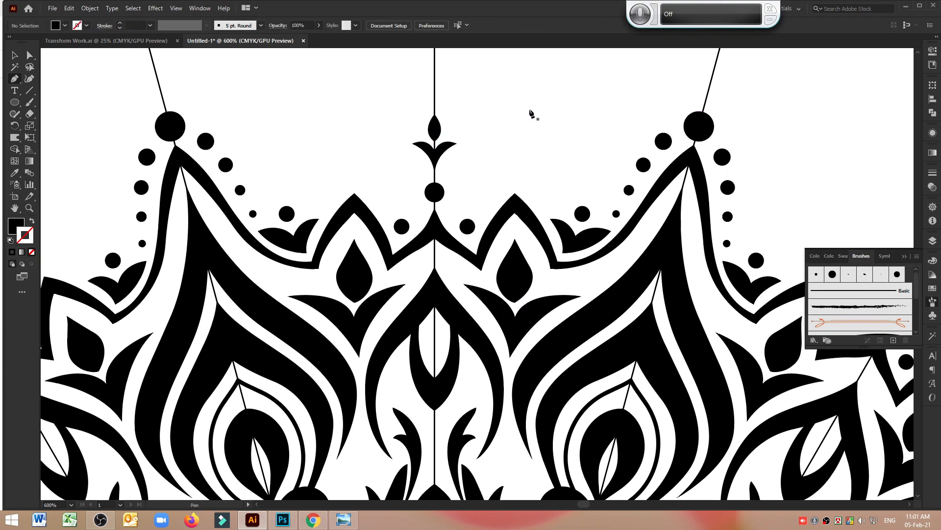
Hide Layer 1 so the radial guide lines no longer overlay the mandala.
key(ctrl+minus)
key(ctrl+minus)
key(ctrl+minus)
key(ctrl+minus)
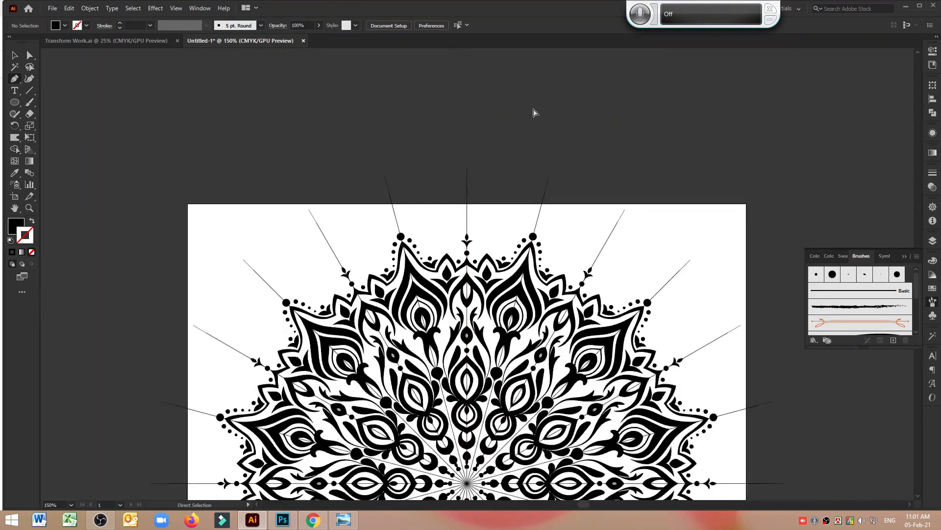
key(ctrl+minus)
scroll(534, 113, down, 3)
click(14, 56)
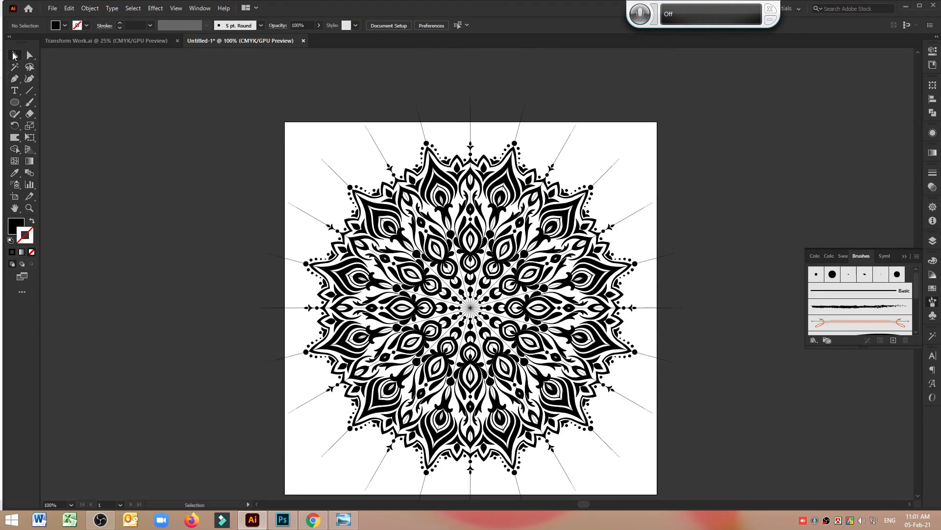
click(932, 240)
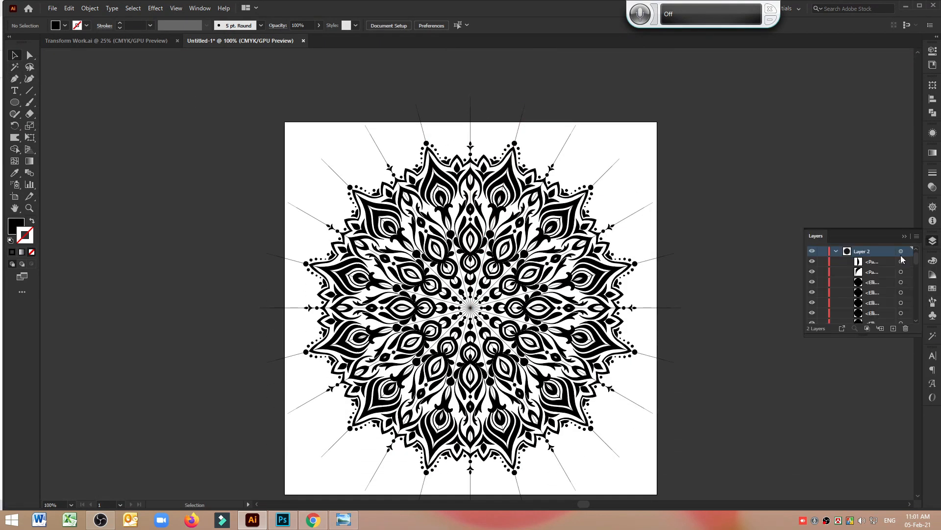
scroll(862, 287, down, 5)
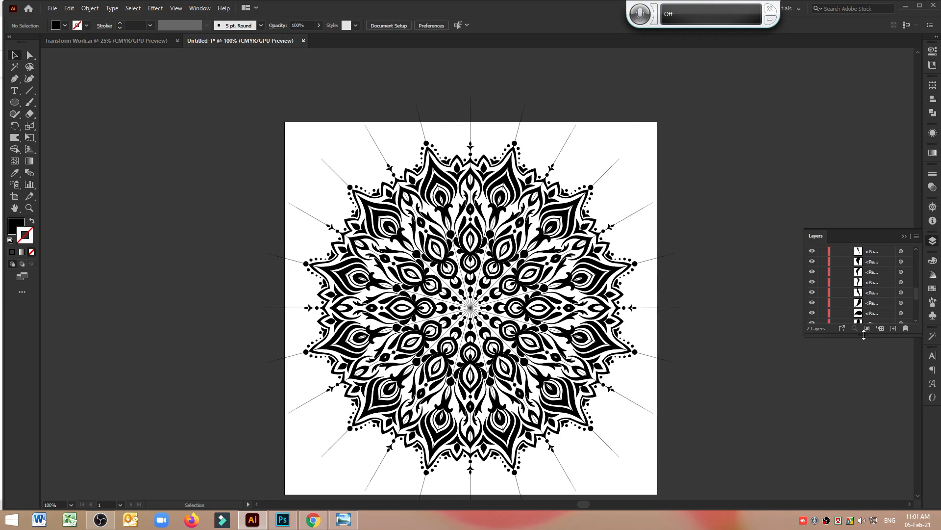
drag(864, 334, 864, 473)
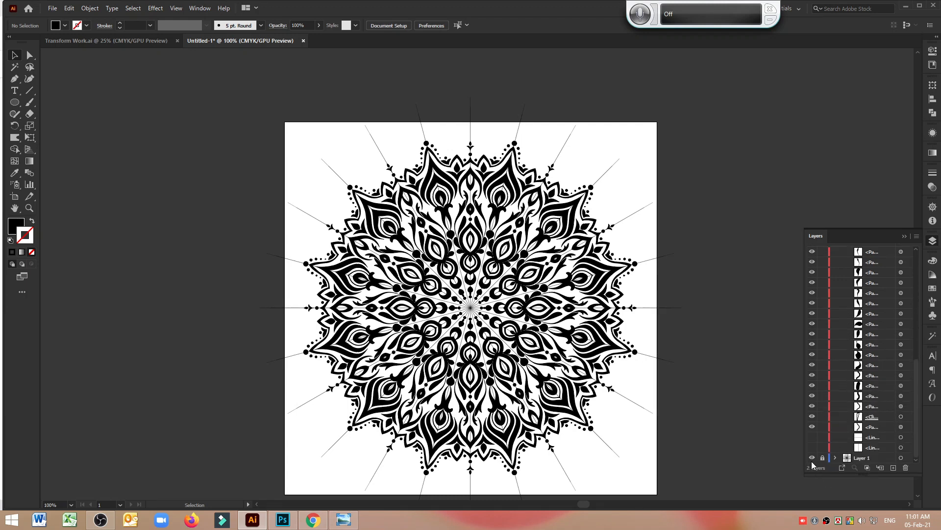
Examine the completed mandala without guide lines, from the whole artboard down to the ornaments in its upper half.
key(ctrl+minus)
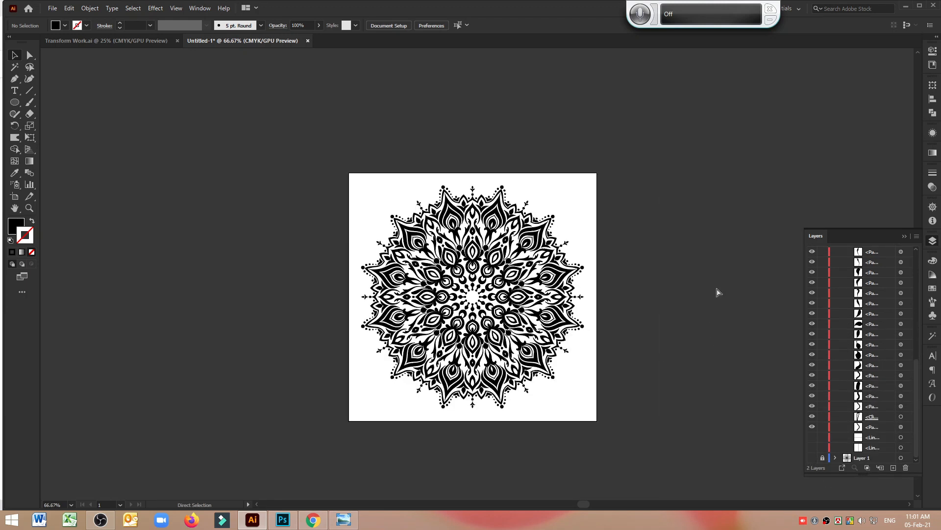
key(ctrl+equal)
key(ctrl+equal)
scroll(720, 292, down, 3)
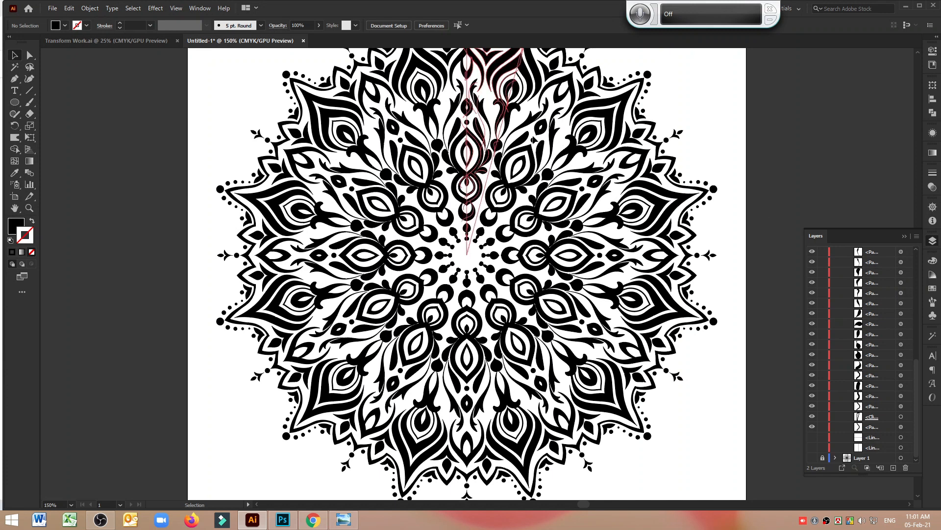
scroll(426, 180, up, 4)
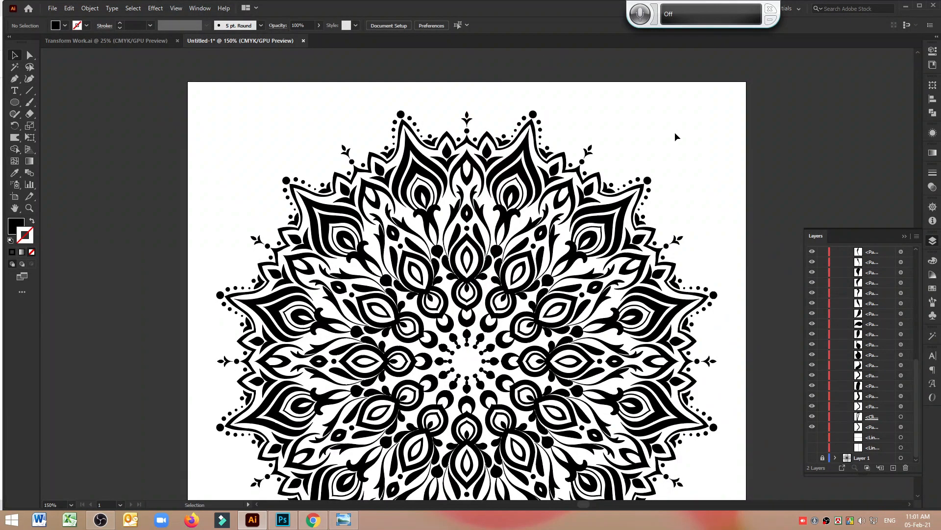
key(ctrl+equal)
key(ctrl+equal)
scroll(649, 136, up, 3)
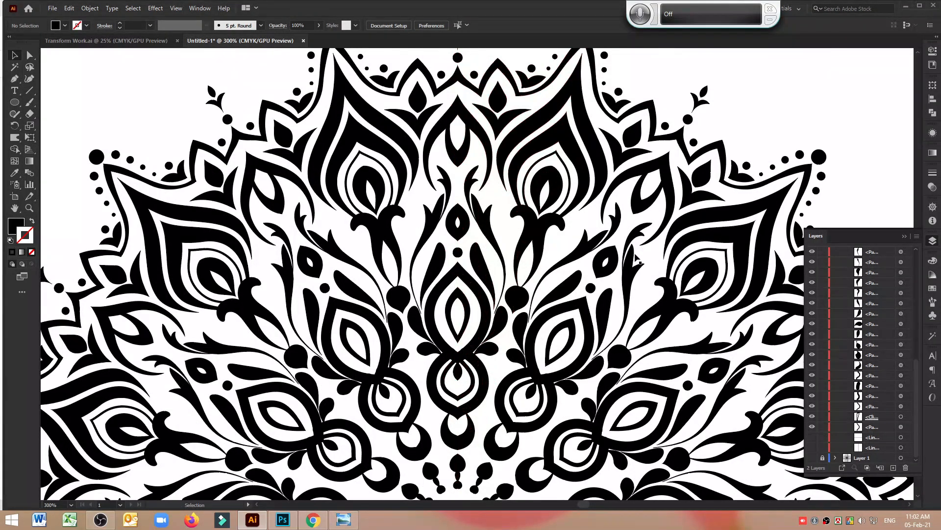
Select all the mandala artwork and convert its strokes to filled shapes with Outline Stroke.
click(531, 121)
key(ctrl+shift+a)
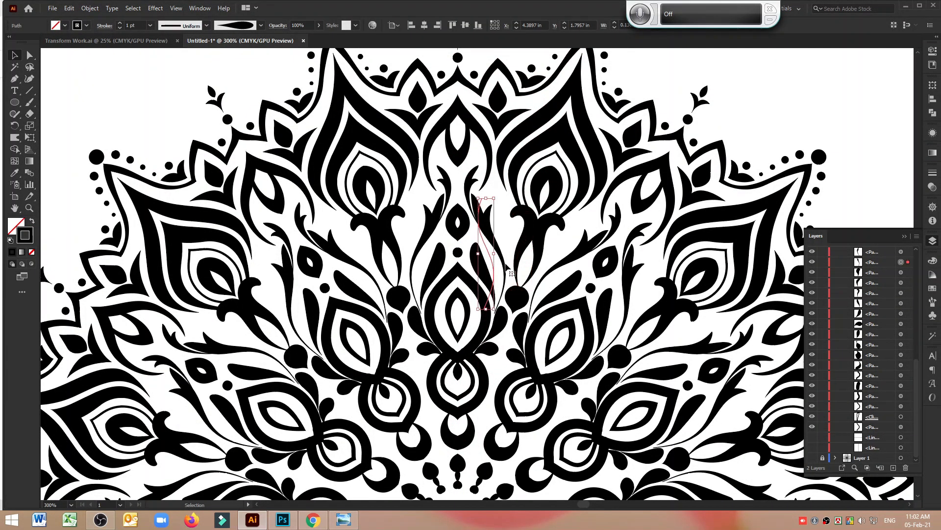
key(ctrl+a)
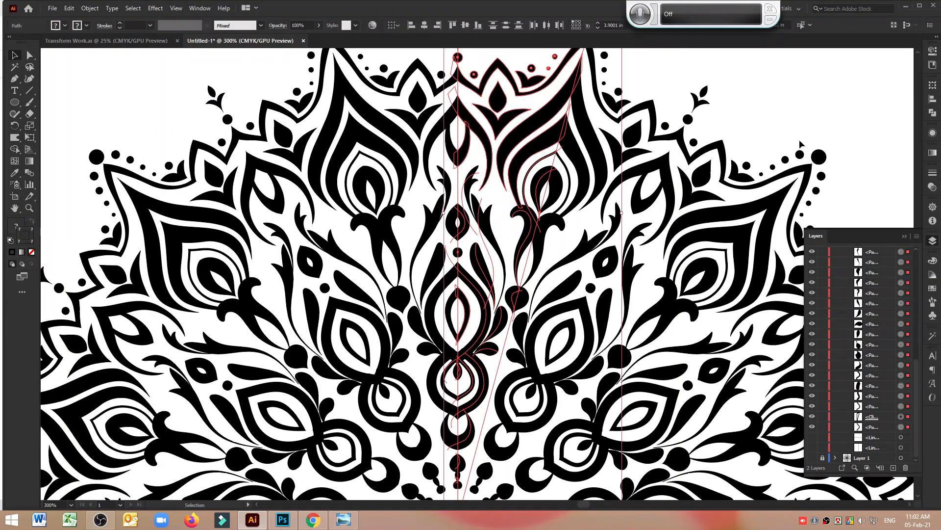
click(88, 9)
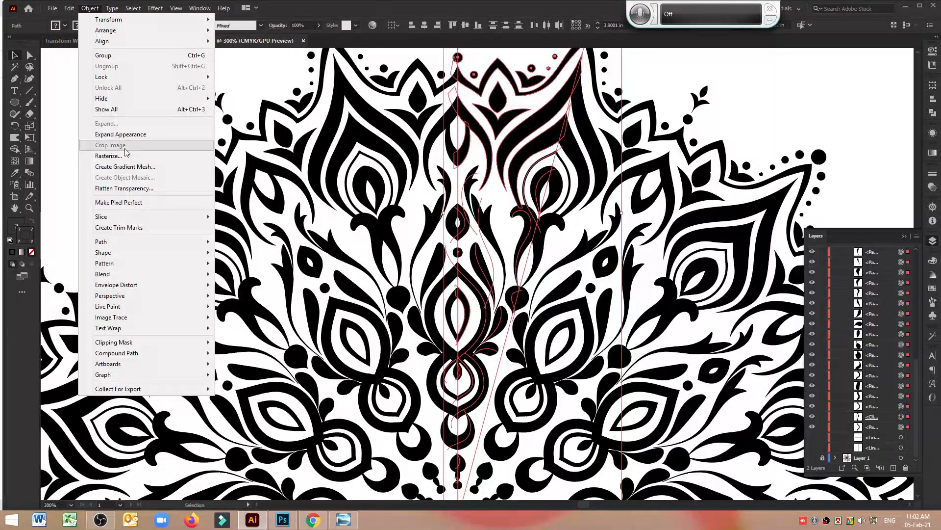
mouse_move(138, 244)
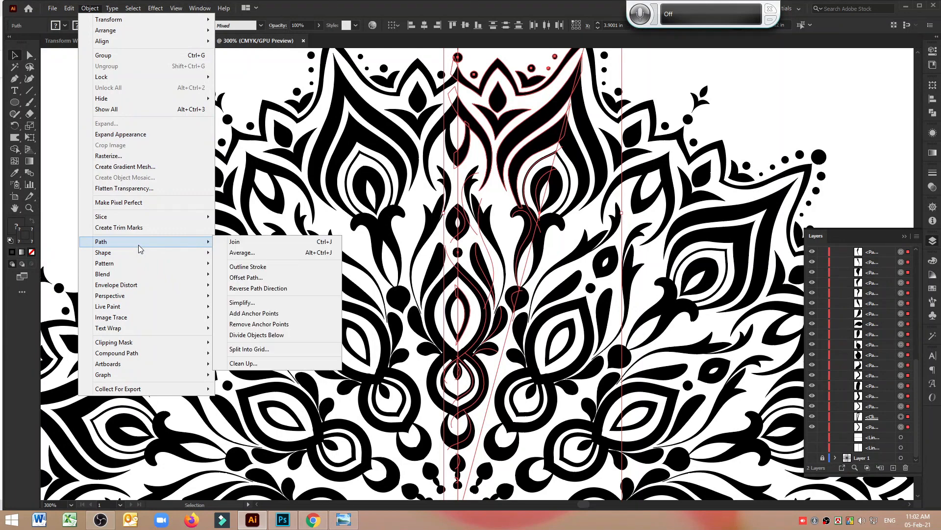
click(247, 267)
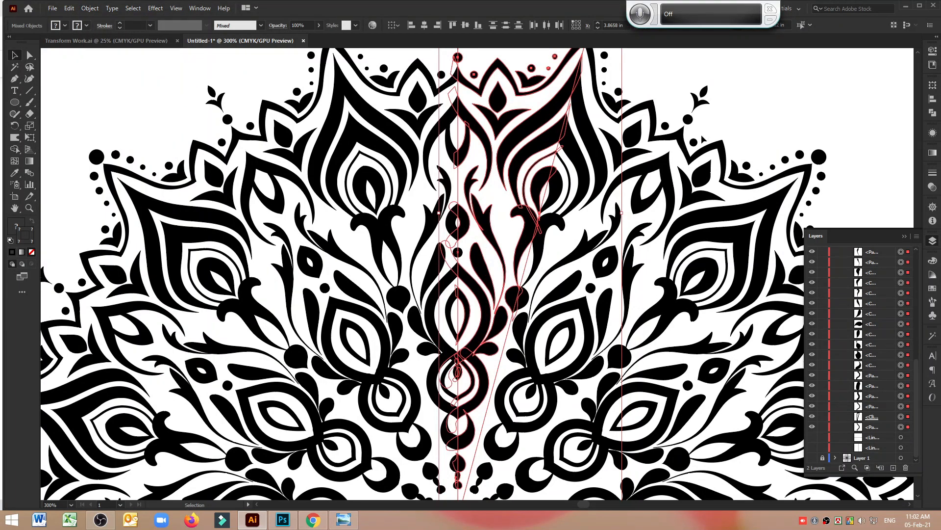
click(791, 89)
Fill the two curved leaf shapes beside the central axis with a linear white-to-black gradient.
click(484, 216)
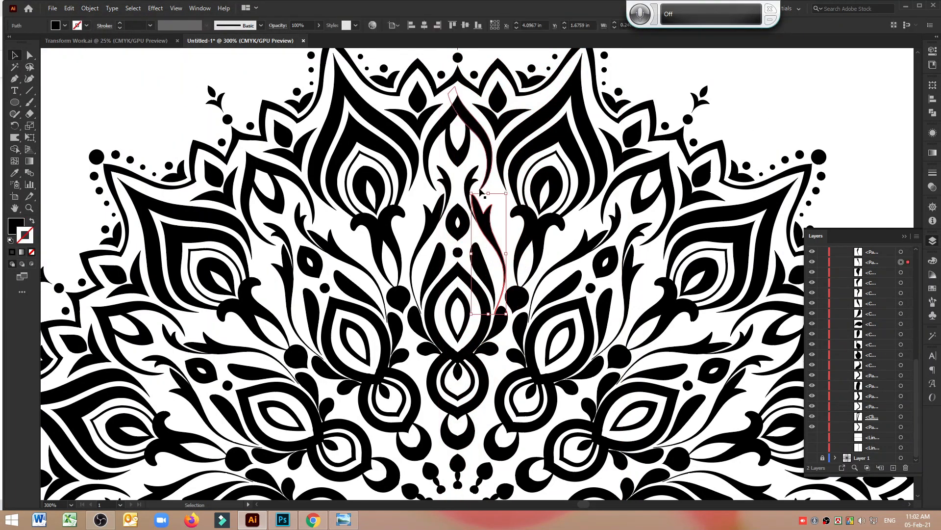
shift+click(475, 181)
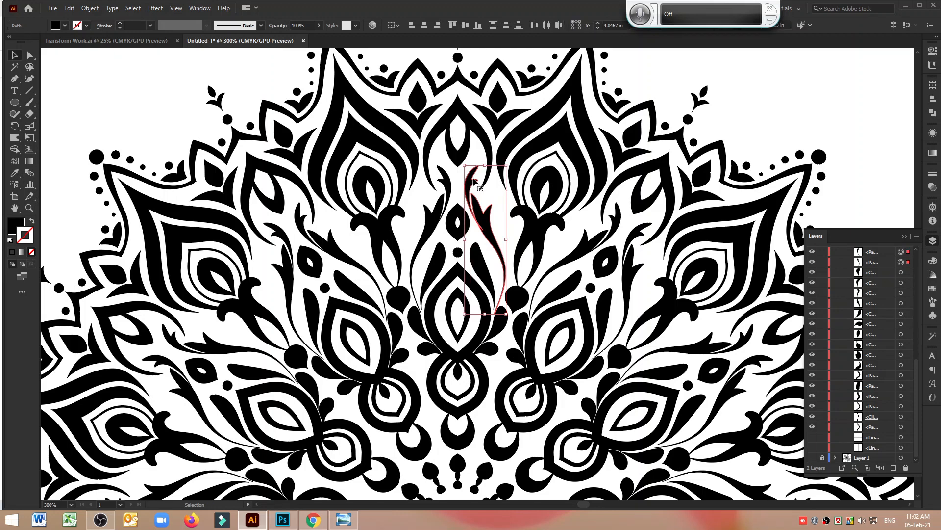
click(22, 252)
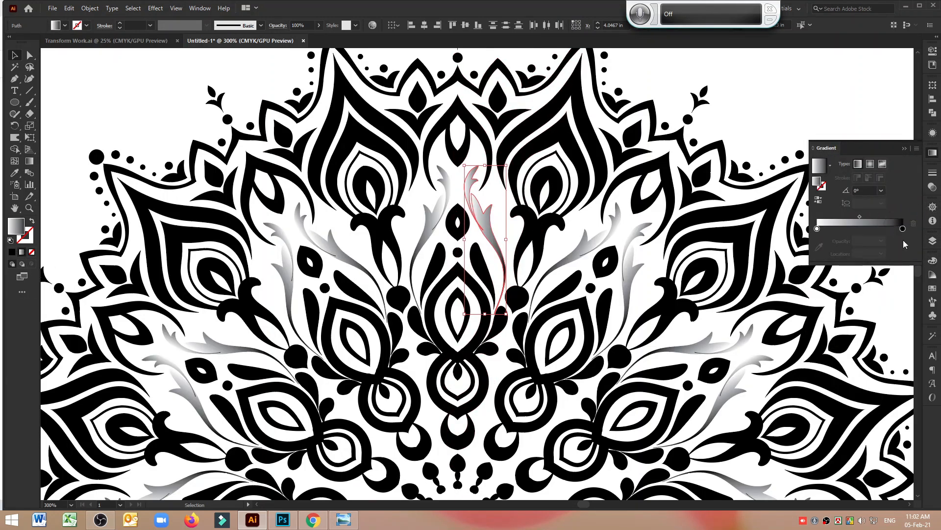
double_click(903, 228)
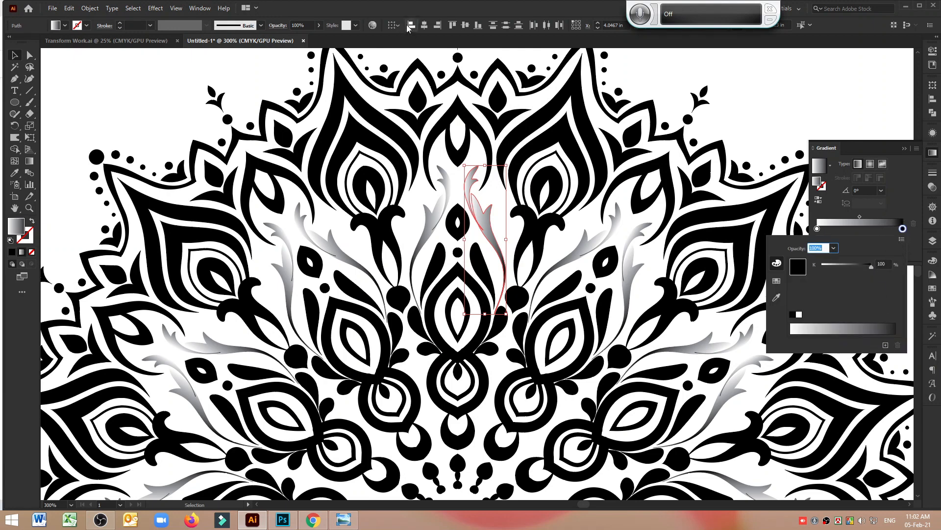
Recolor the black end of the leaf shapes' gradient to dark green C100 M0 Y100 K56 with Recolor Artwork.
click(374, 27)
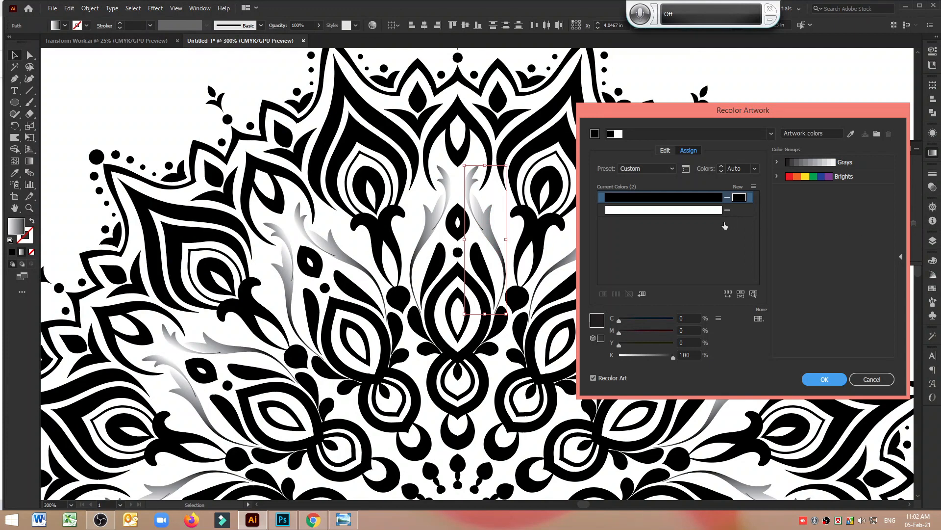
click(649, 357)
drag(650, 343, 744, 323)
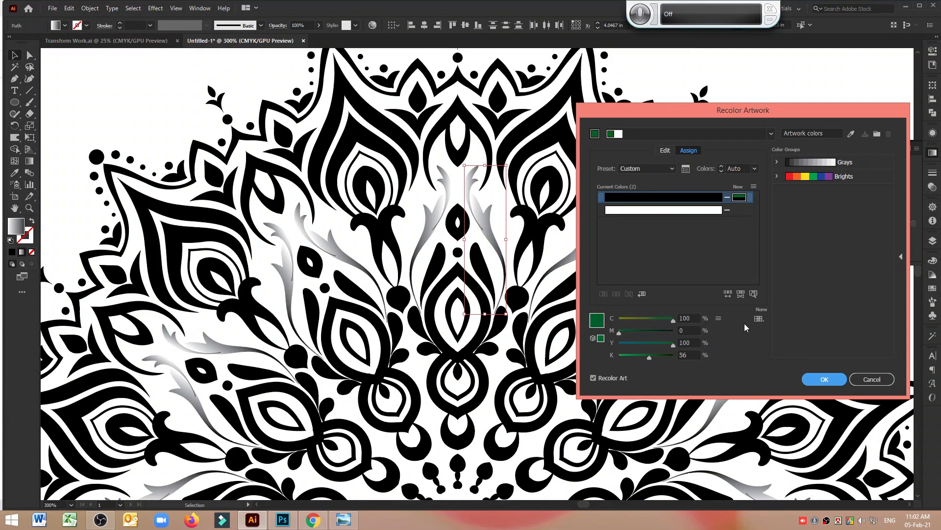
click(726, 197)
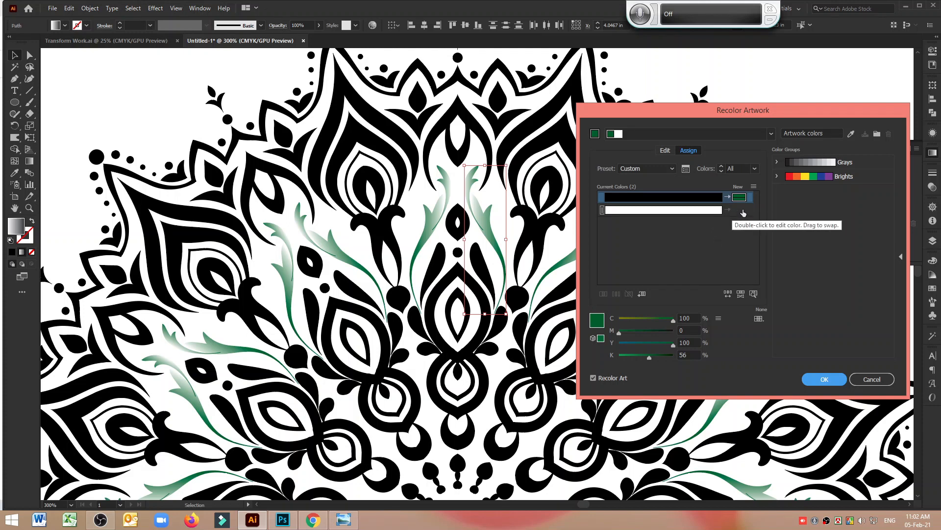
Recolor the white end of the leaf gradient to light green C69 M0 Y100 K0 and apply the recoloring.
click(743, 211)
click(752, 269)
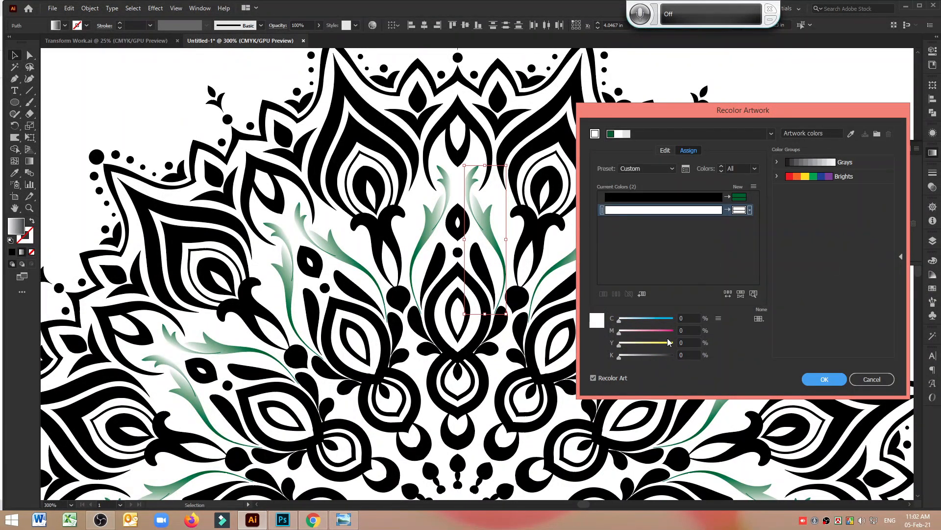
mouse_move(646, 318)
mouse_down()
mouse_move(685, 342)
mouse_move(674, 343)
mouse_move(657, 318)
mouse_up()
click(737, 213)
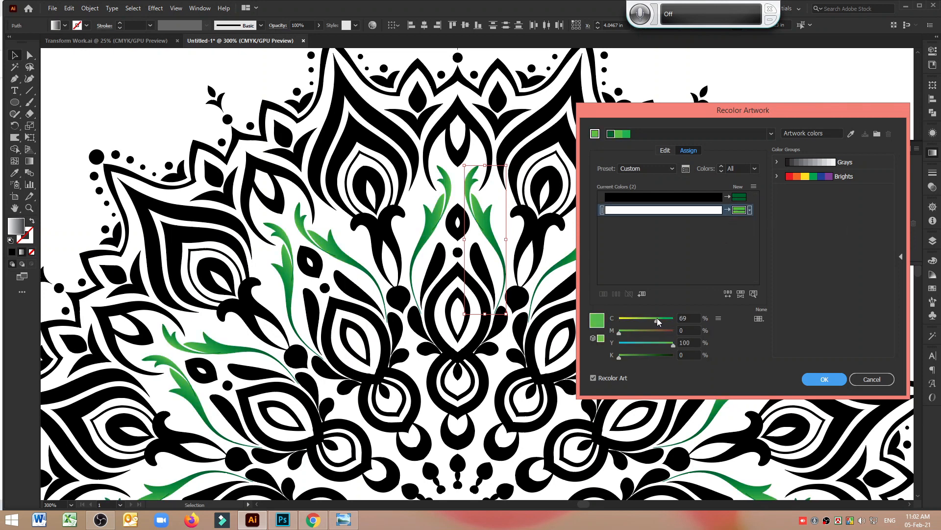
click(826, 381)
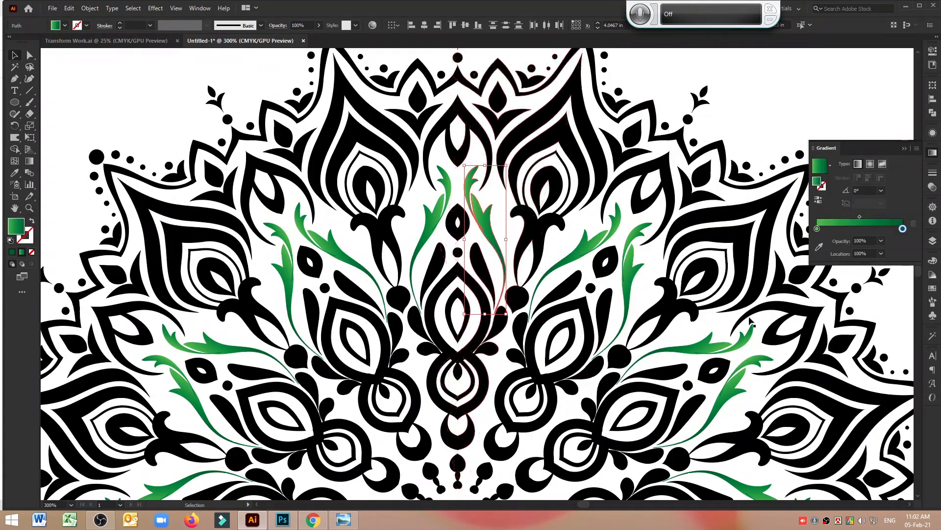
click(654, 73)
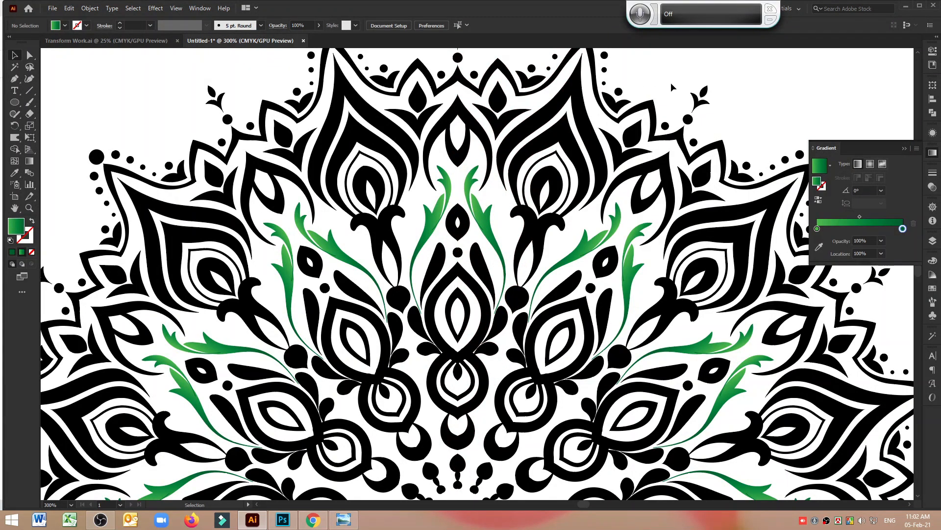
Fill the bud and its leaf base inside the scalloped outer border with the green gradient.
click(495, 97)
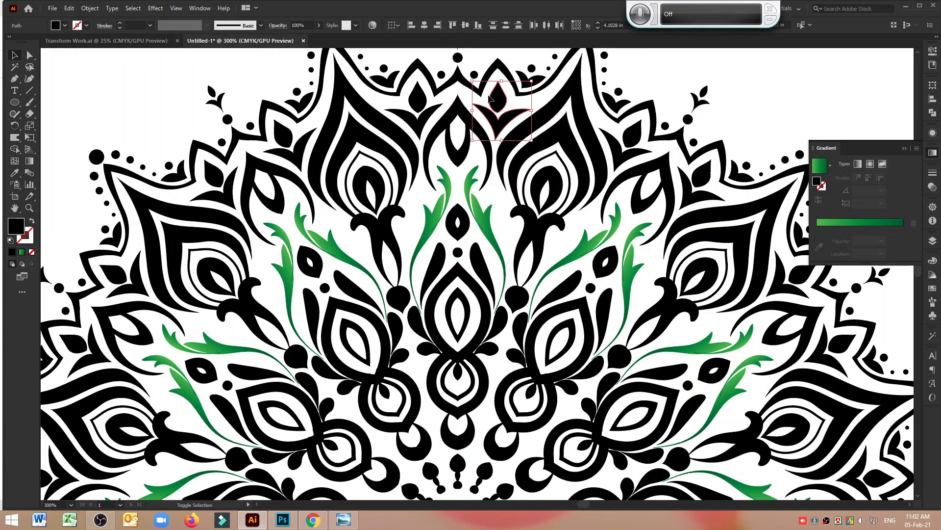
click(21, 253)
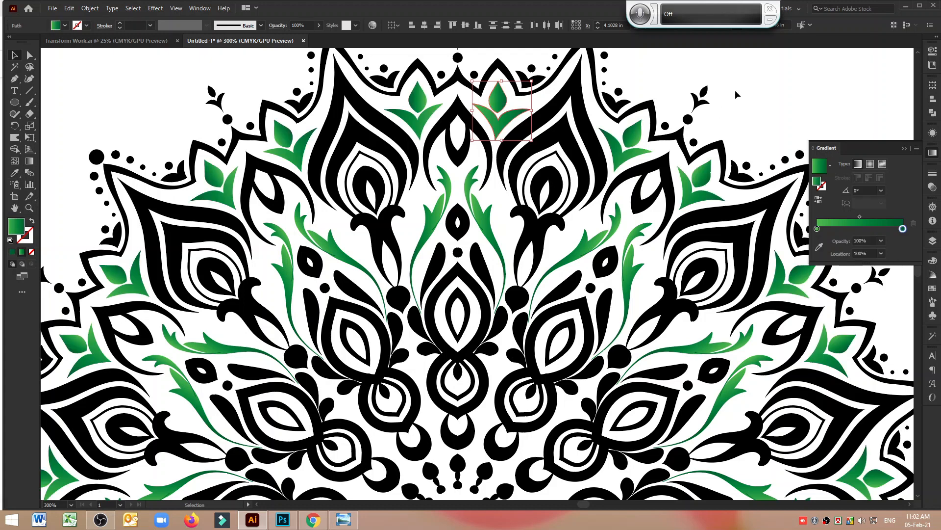
click(688, 70)
Recolor the bud above its leaf base from the green gradient to an orange-to-red gradient with Recolor Artwork.
click(498, 98)
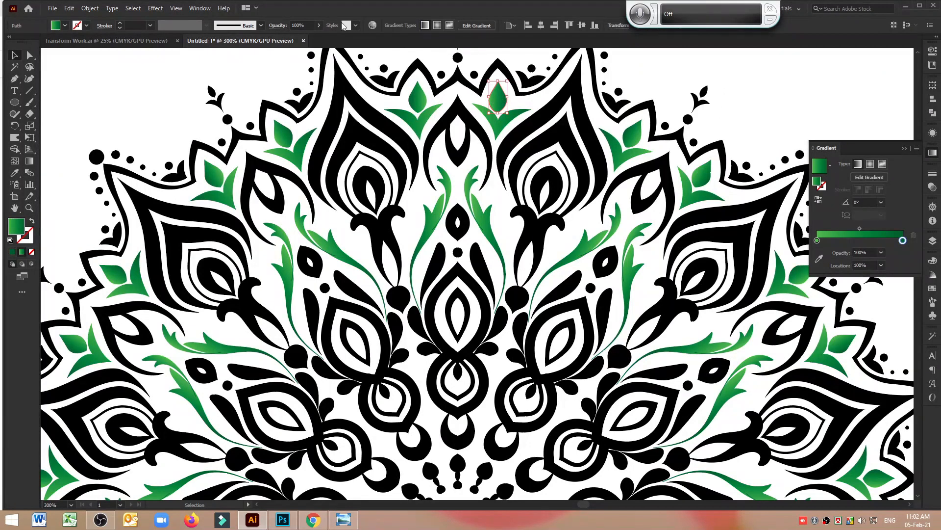
click(372, 25)
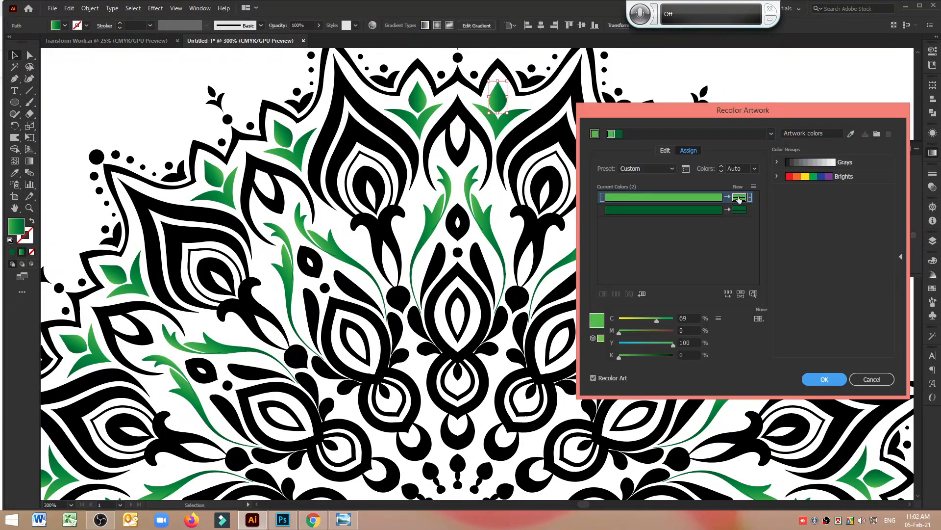
drag(656, 321, 590, 349)
click(740, 210)
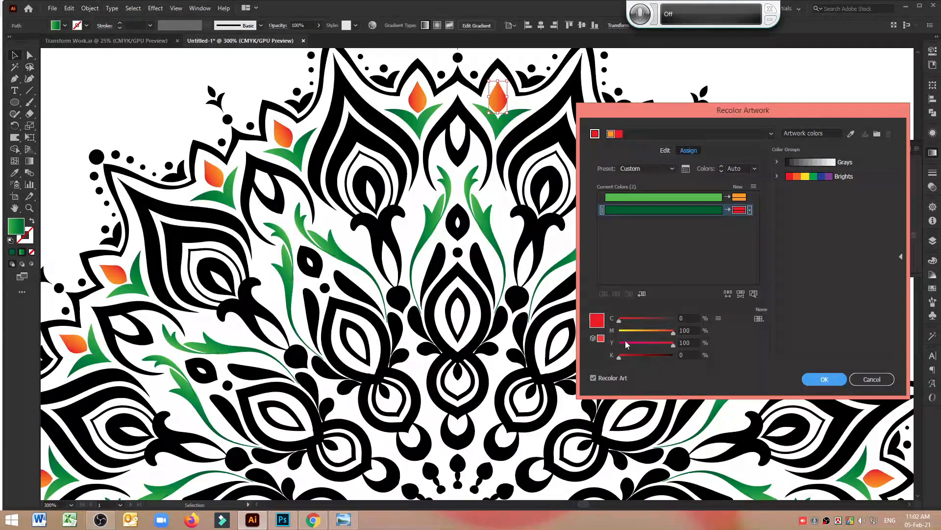
mouse_move(670, 333)
mouse_down()
mouse_move(658, 331)
mouse_move(668, 334)
mouse_up()
click(827, 376)
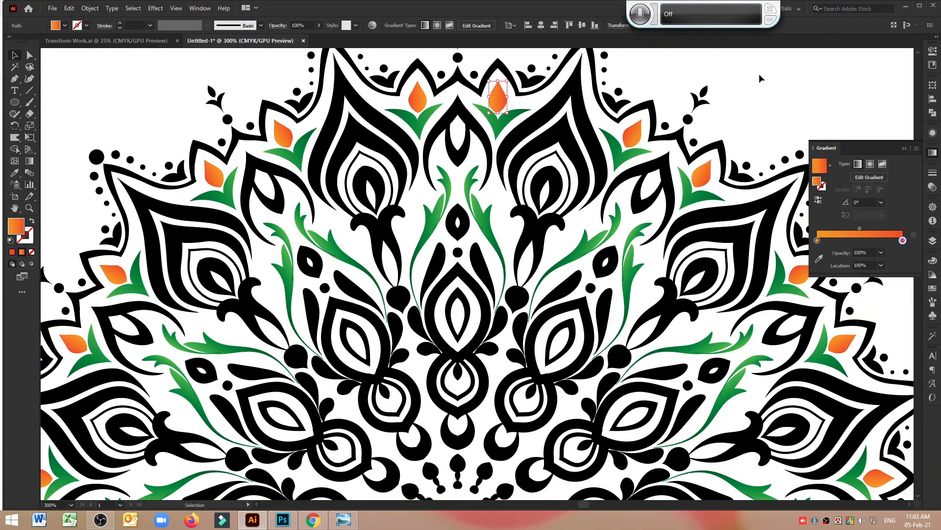
click(761, 77)
Copy the green gradient onto the small leaf pair outside the scalloped border and redirect it downward at about -106°.
scroll(771, 105, up, 2)
click(536, 140)
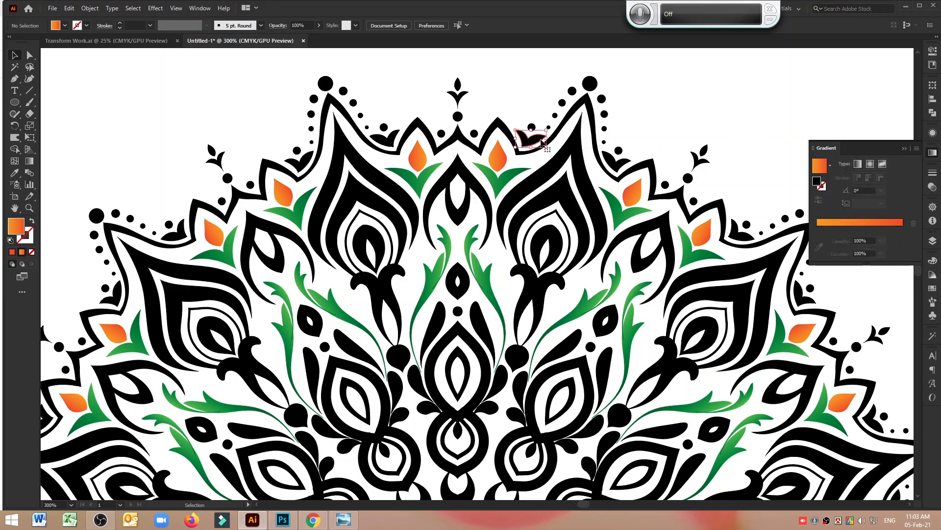
click(15, 173)
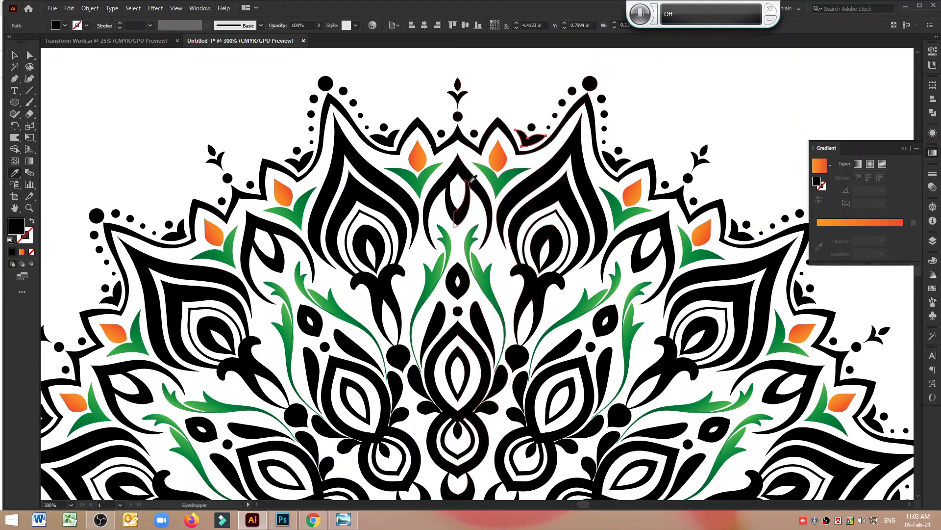
click(479, 198)
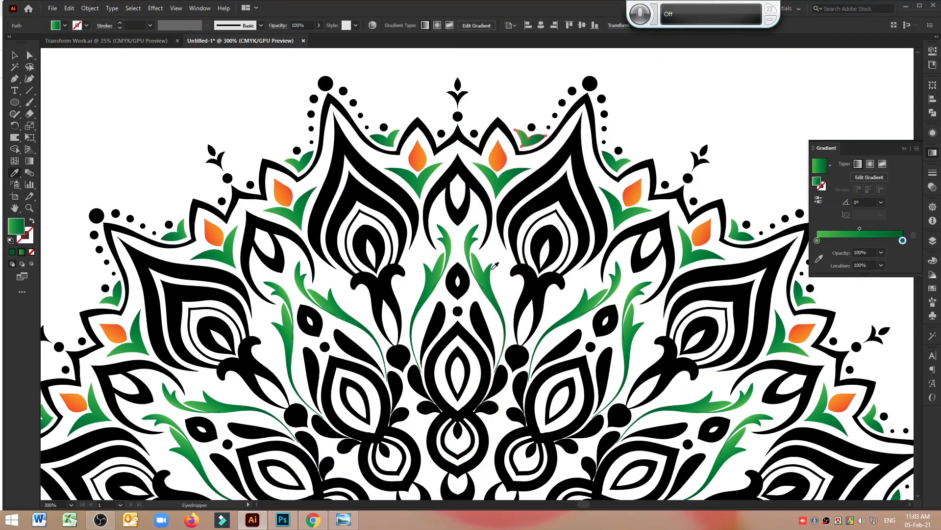
click(30, 161)
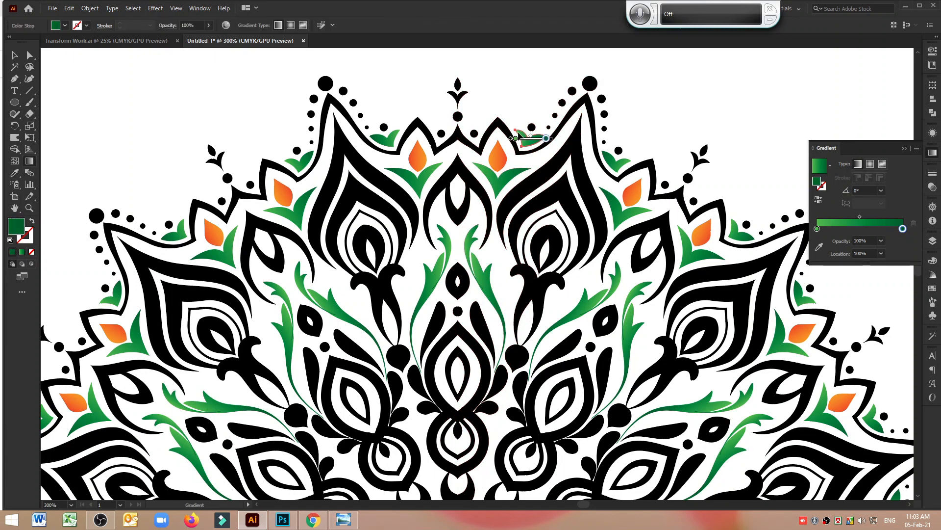
drag(531, 129, 523, 159)
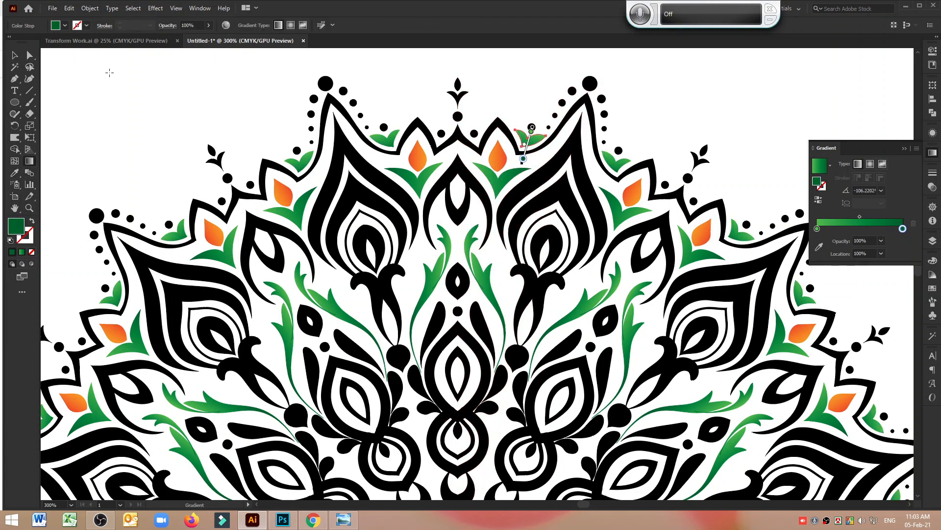
click(14, 55)
click(495, 81)
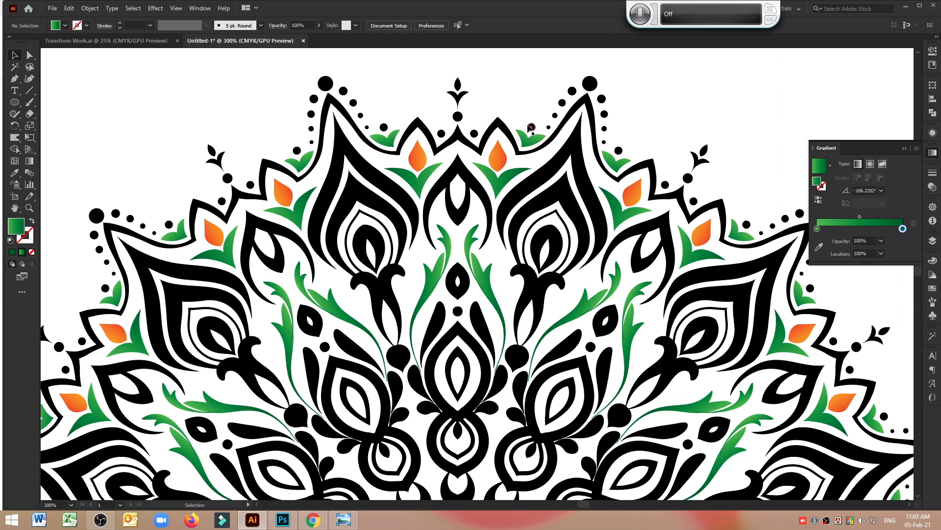
Fill the dot above the small leaf pair and the sprout atop the central axis with the green gradient.
click(532, 127)
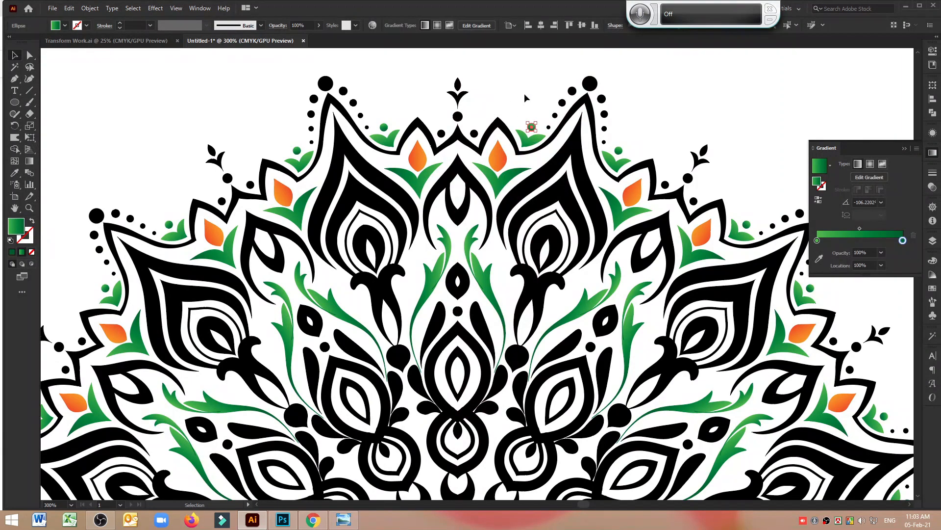
click(531, 94)
click(466, 96)
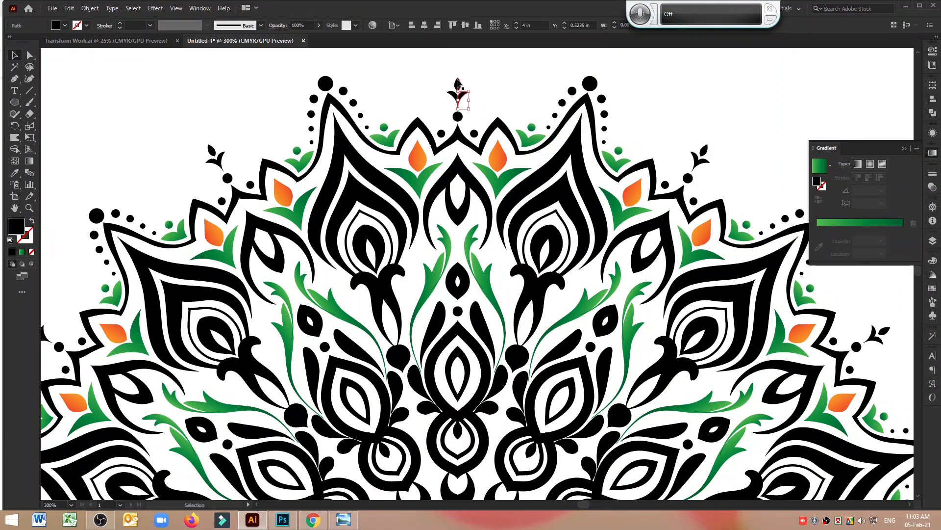
click(23, 253)
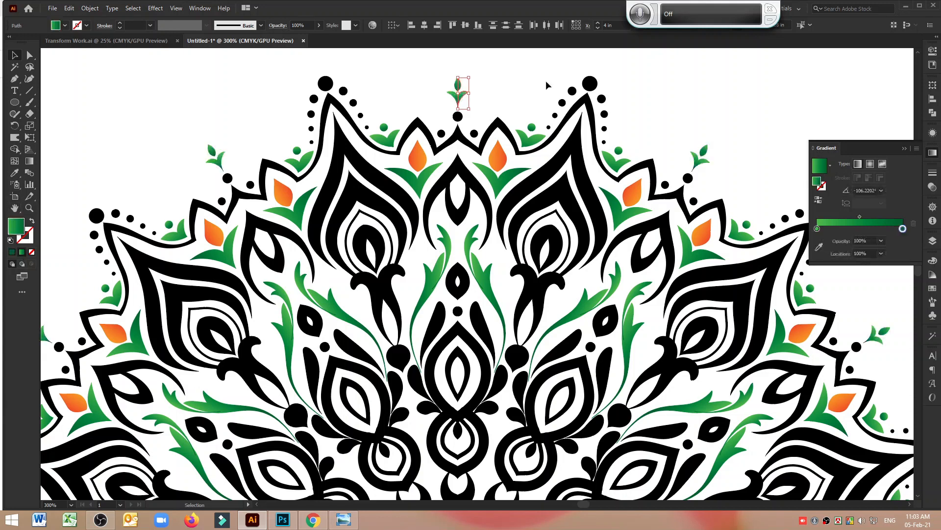
click(527, 59)
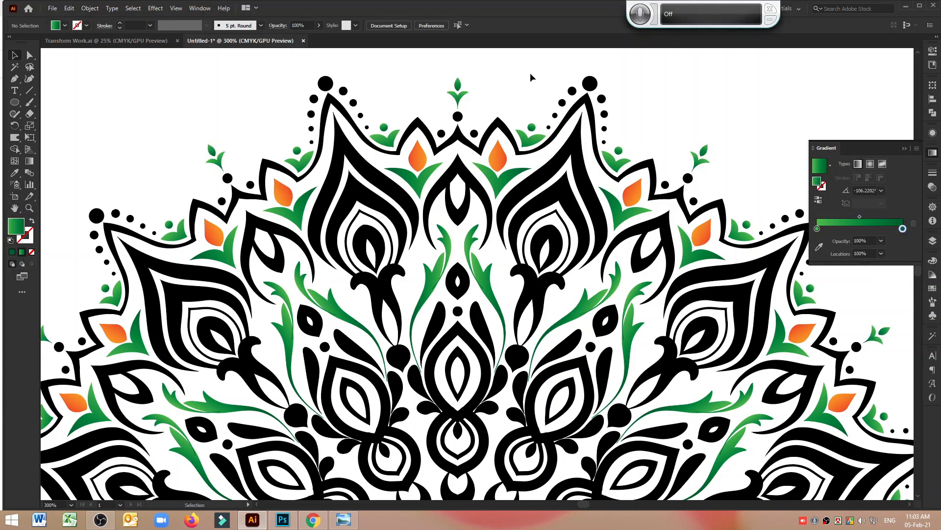
Select the five graduated dots descending from the outer petal tip and fill them with the green gradient.
click(590, 84)
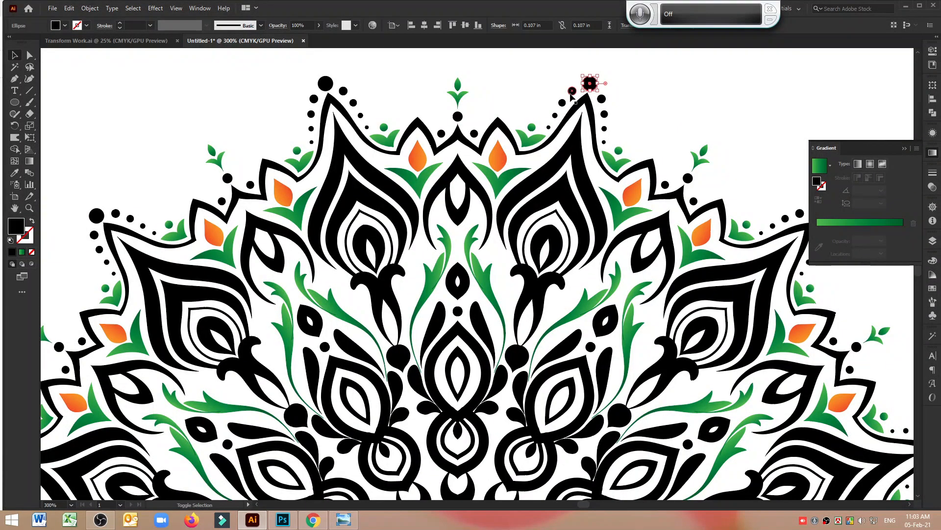
shift+click(573, 91)
shift+click(562, 103)
shift+click(555, 116)
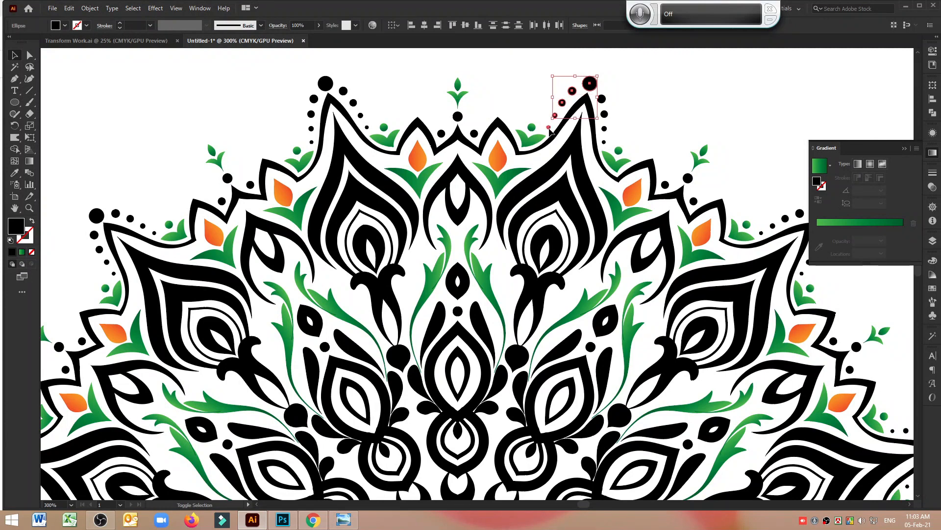
shift+click(549, 128)
click(22, 252)
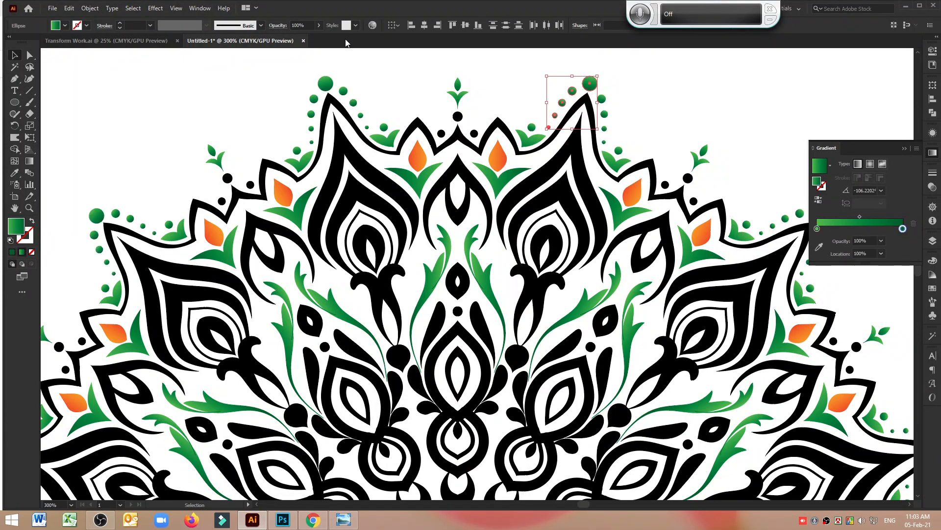
Recolor the graduated dots' light green to bright blue and their dark green to C100 M0 Y0 K56.
click(373, 25)
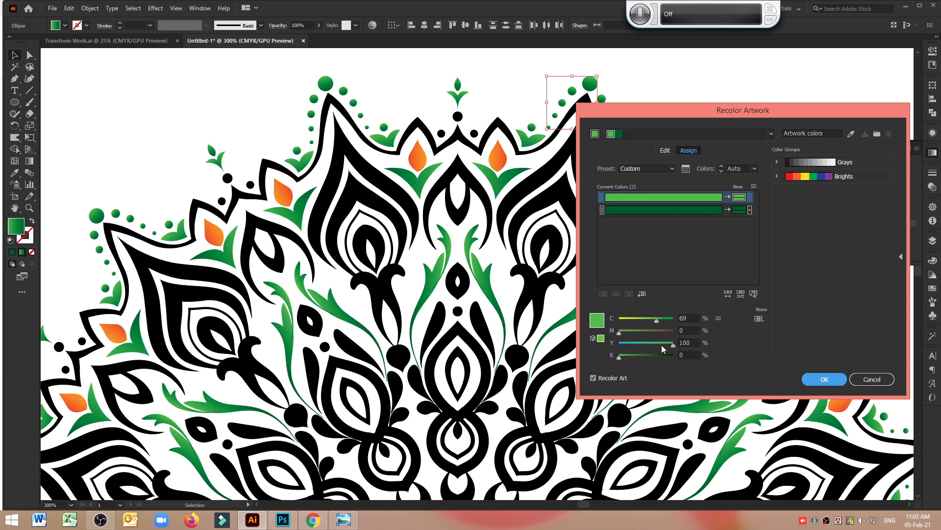
drag(672, 346, 590, 336)
click(737, 212)
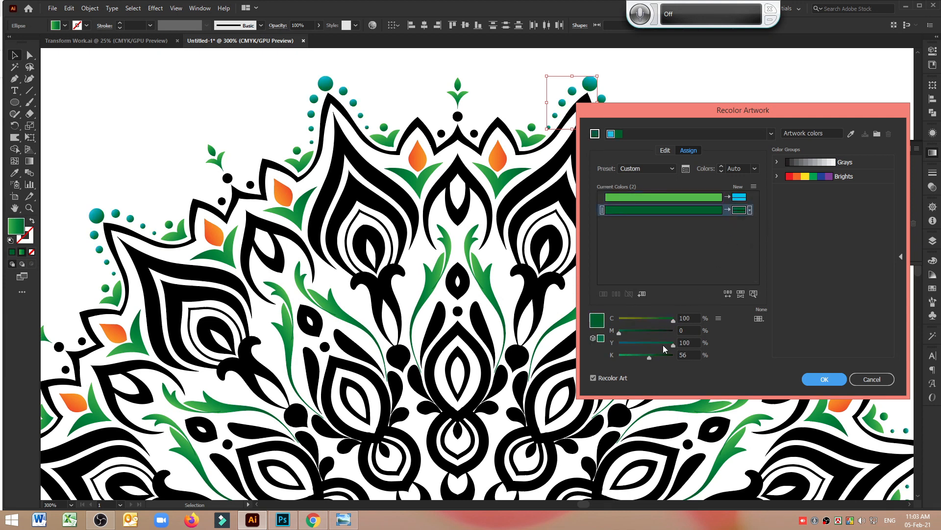
drag(663, 344, 588, 345)
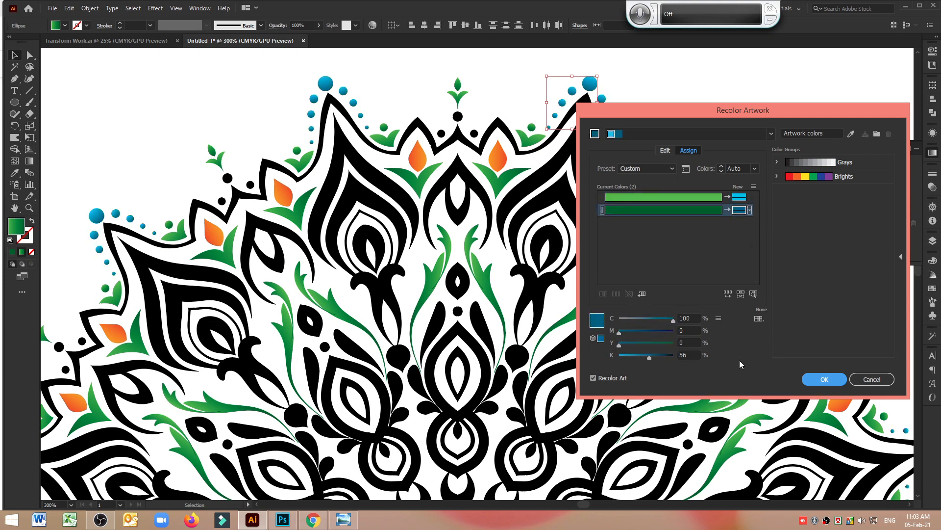
click(824, 379)
Fill the scalloped outer border outline with the blue gradient.
click(508, 135)
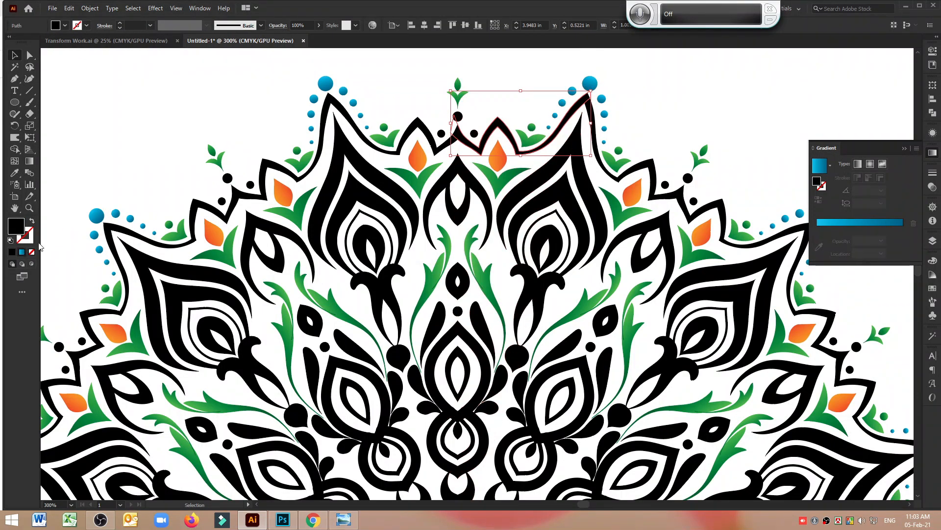
click(21, 252)
click(550, 81)
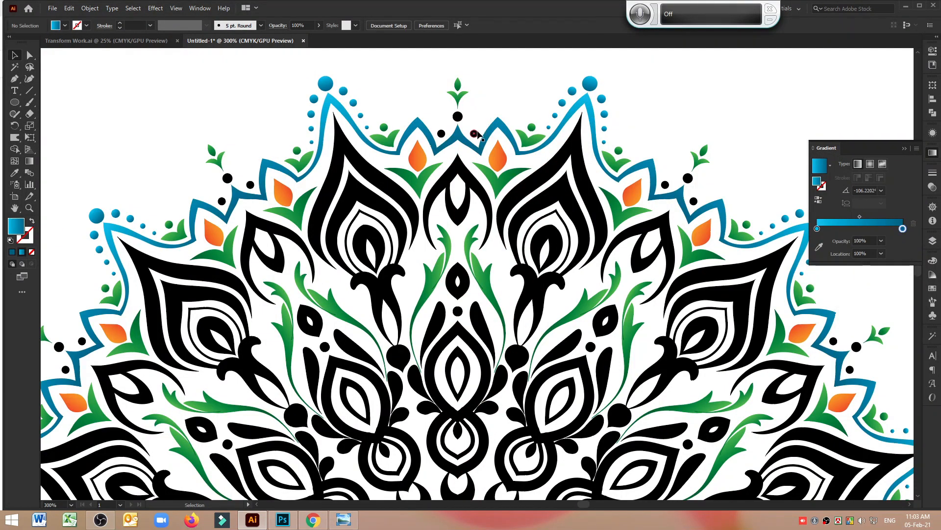
Copy the bud's orange gradient onto the two black dots above the central border point with the Eyedropper.
click(474, 134)
shift+click(458, 116)
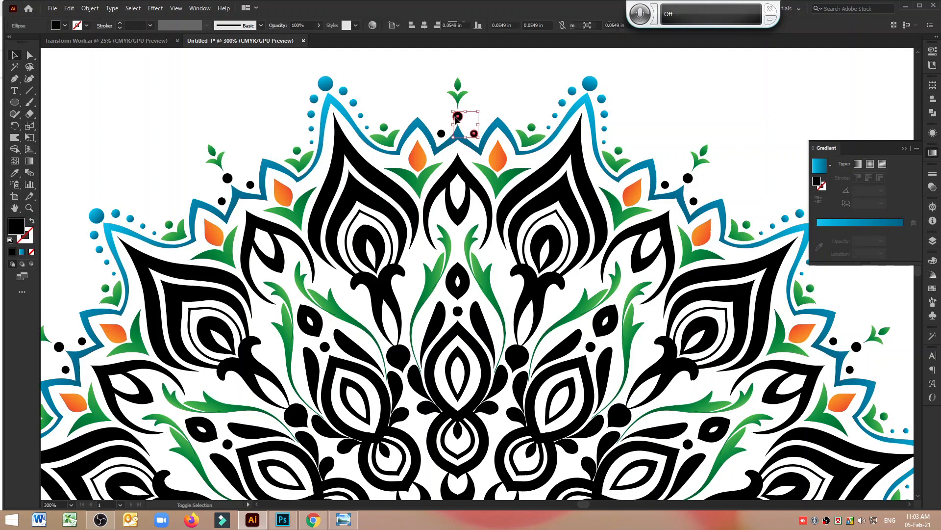
click(15, 172)
click(498, 156)
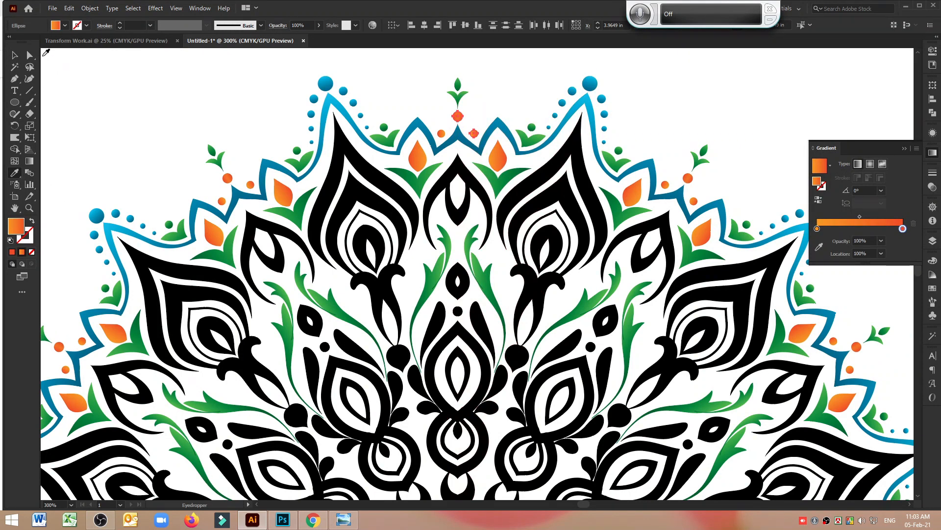
click(16, 57)
click(196, 93)
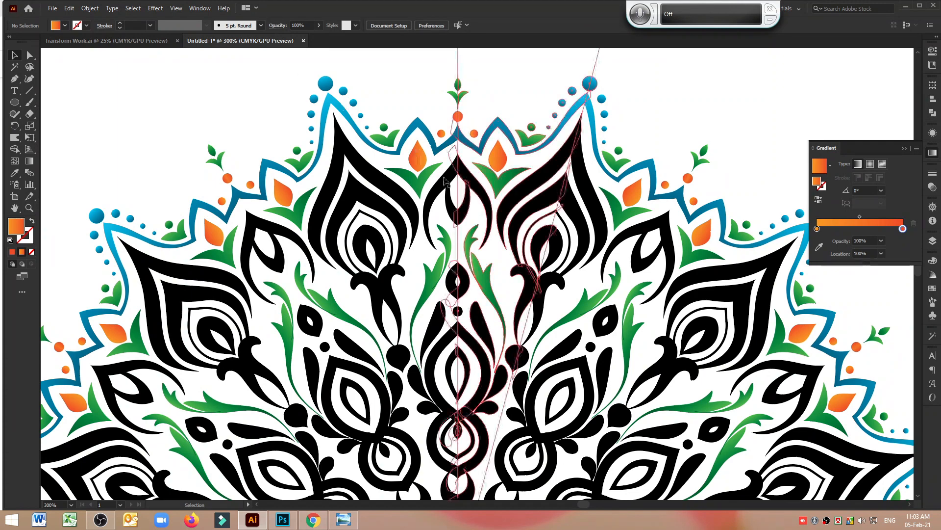
Fill the large pointed petal's outer band with the orange gradient and its inner band with the border's blue gradient using the Eyedropper.
scroll(428, 194, down, 2)
click(559, 144)
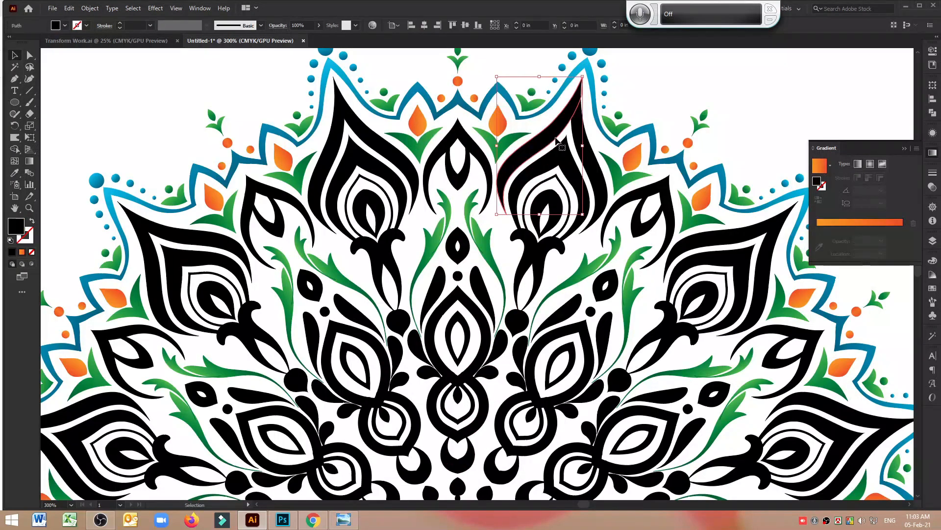
click(22, 252)
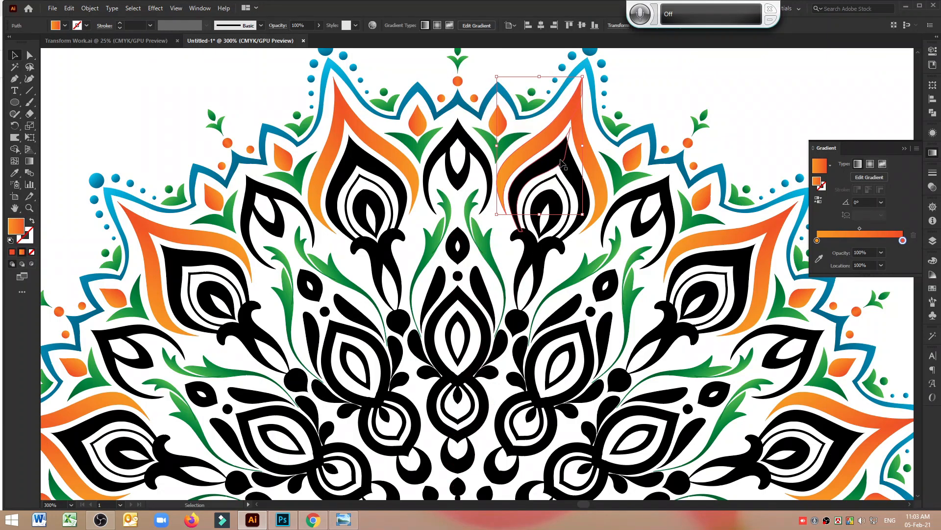
click(561, 163)
click(14, 173)
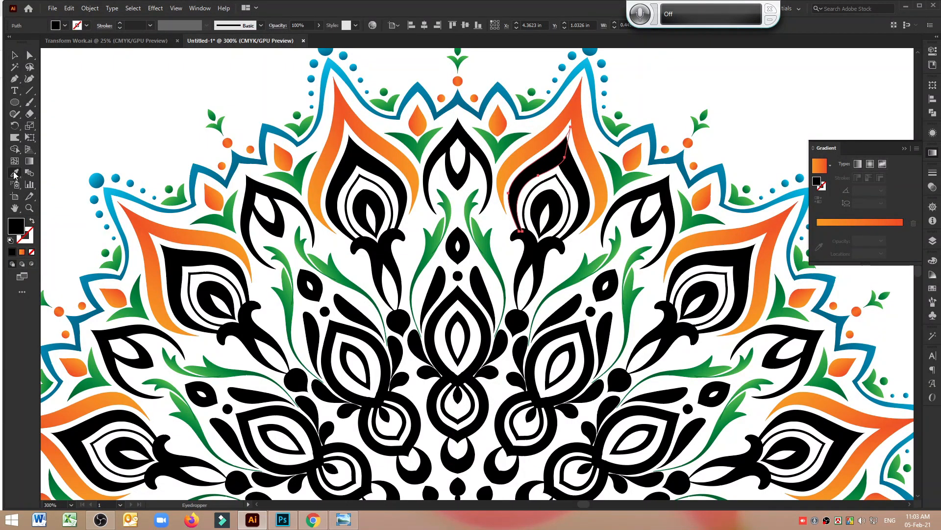
click(504, 89)
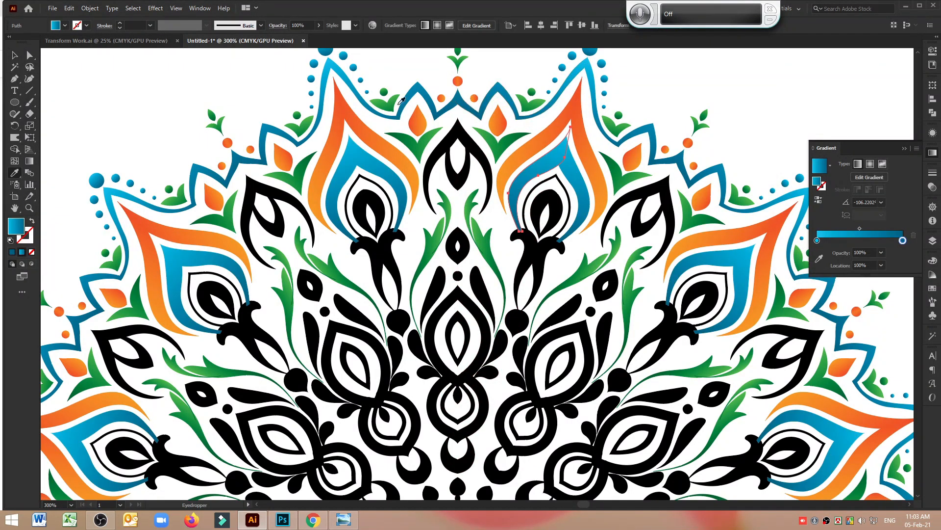
Copy the small bud's orange gradient onto the thin outline inside the petal's blue band with the Eyedropper.
click(15, 55)
click(525, 216)
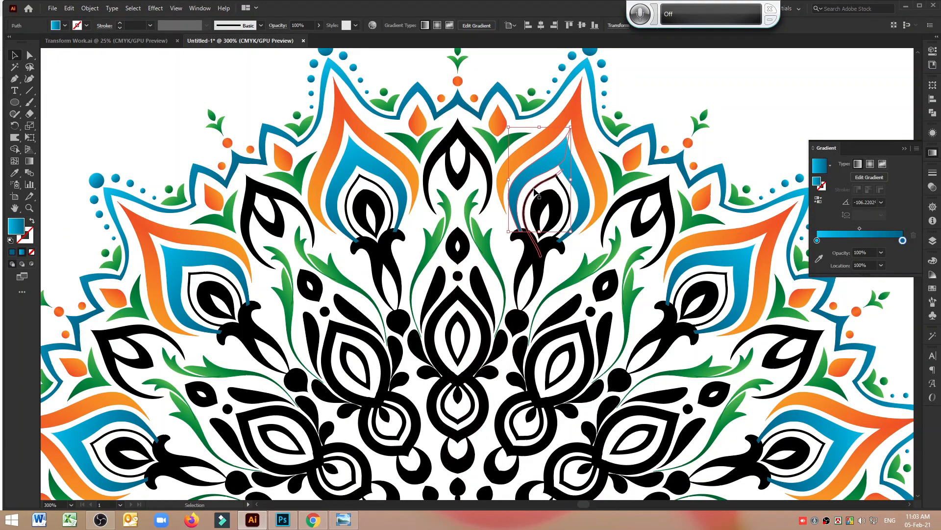
click(16, 174)
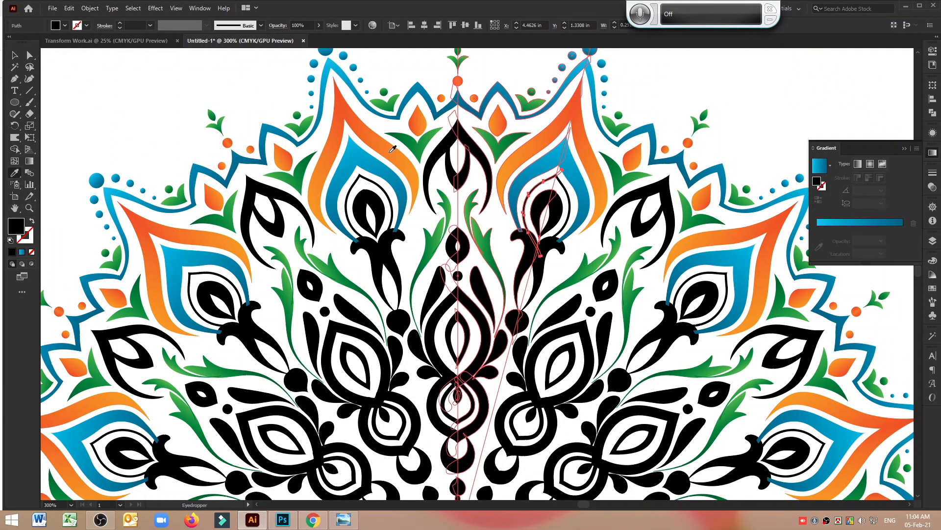
click(392, 147)
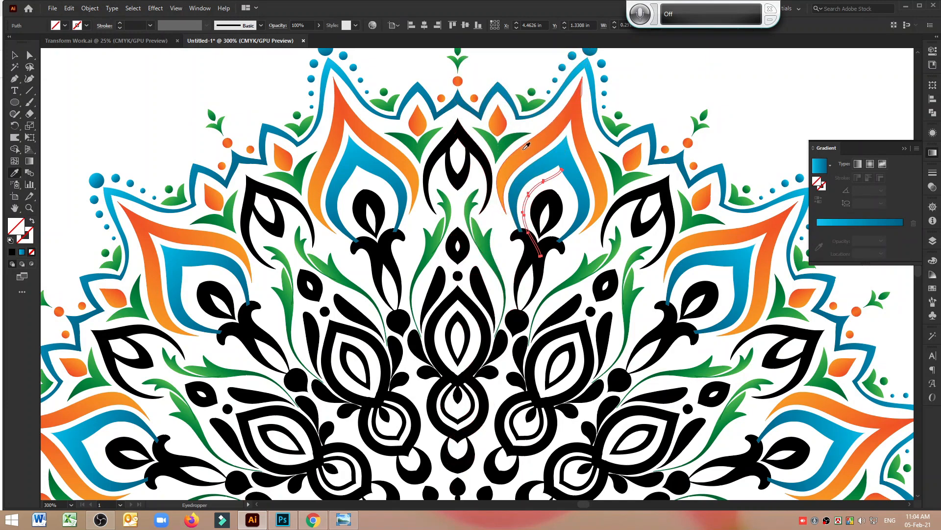
click(505, 130)
Copy the leaf's green gradient onto the petal's central teardrop and run it lengthwise from tip to base, at about -103°.
click(15, 56)
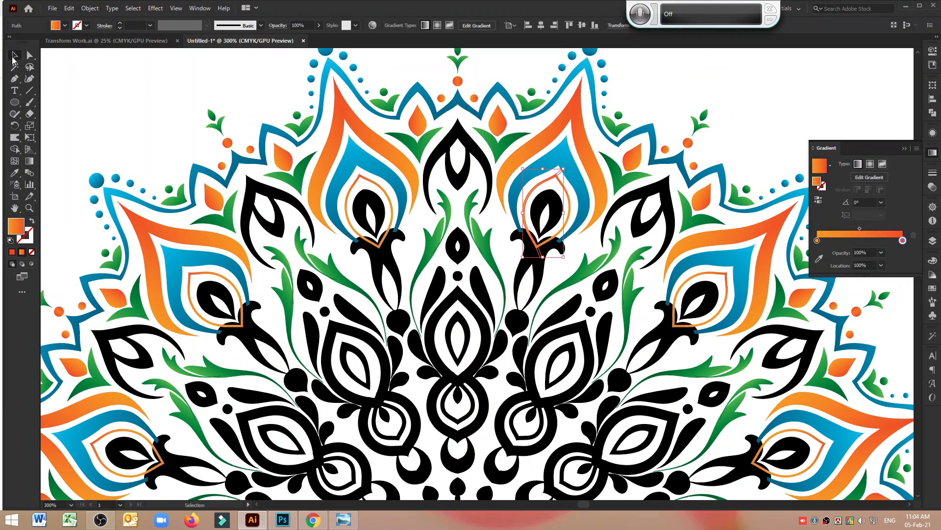
click(548, 201)
click(15, 172)
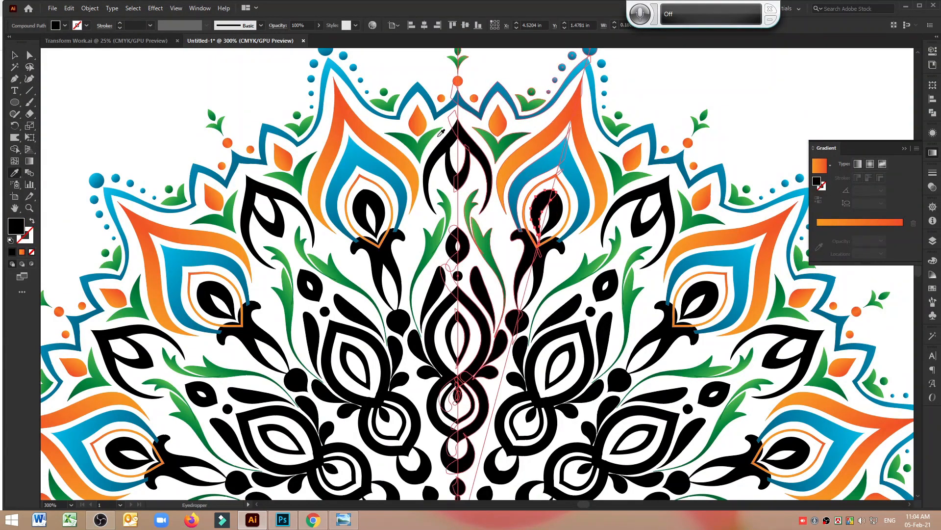
click(504, 142)
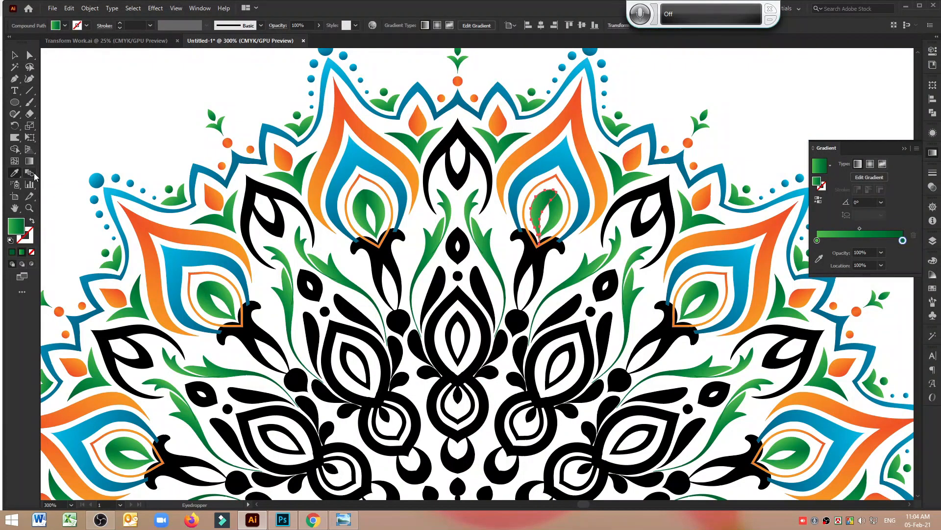
click(29, 160)
drag(548, 188, 530, 240)
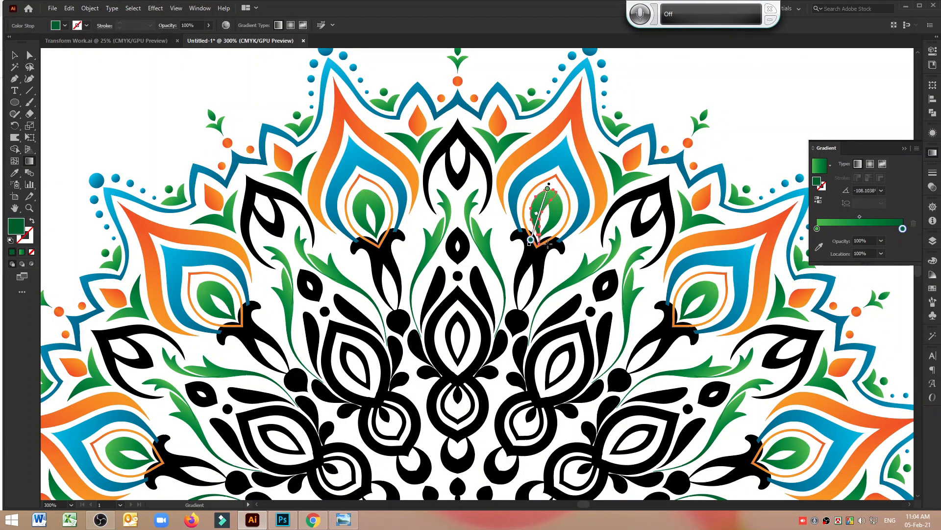
drag(559, 190, 549, 236)
click(15, 56)
click(229, 87)
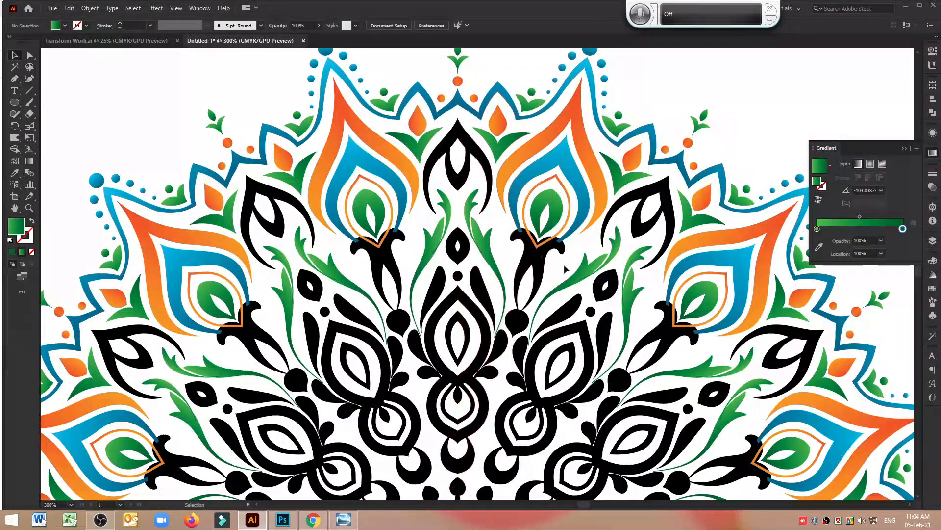
Bring the black curled stem below the petal in front of the thin orange outline.
click(527, 262)
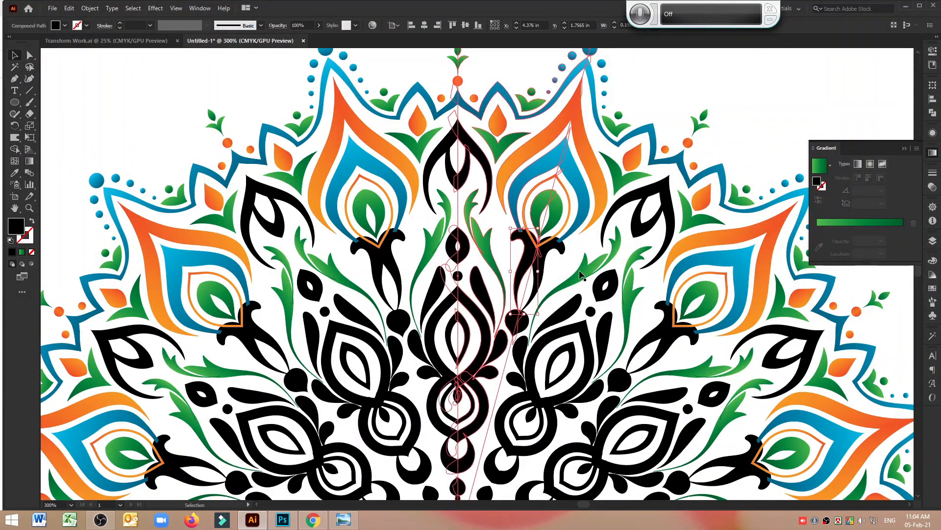
key(a)
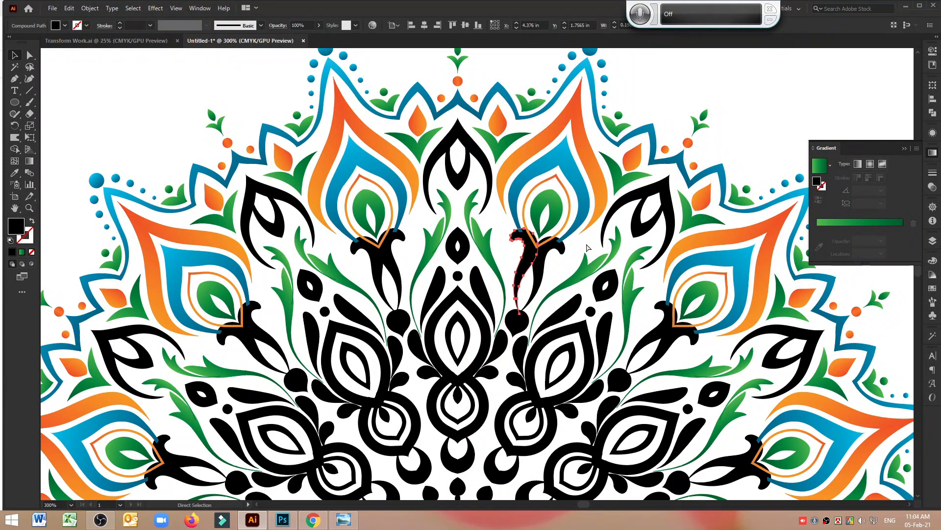
key(v)
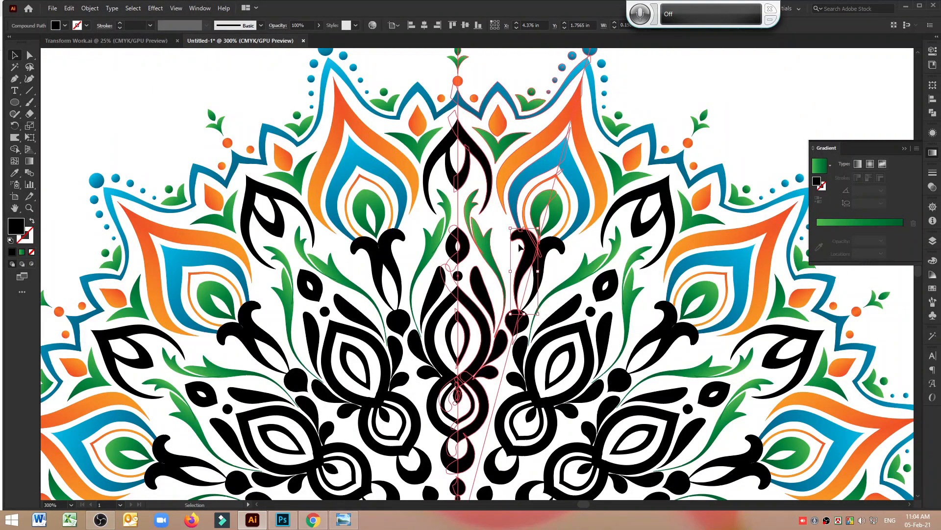
ctrl+click(473, 210)
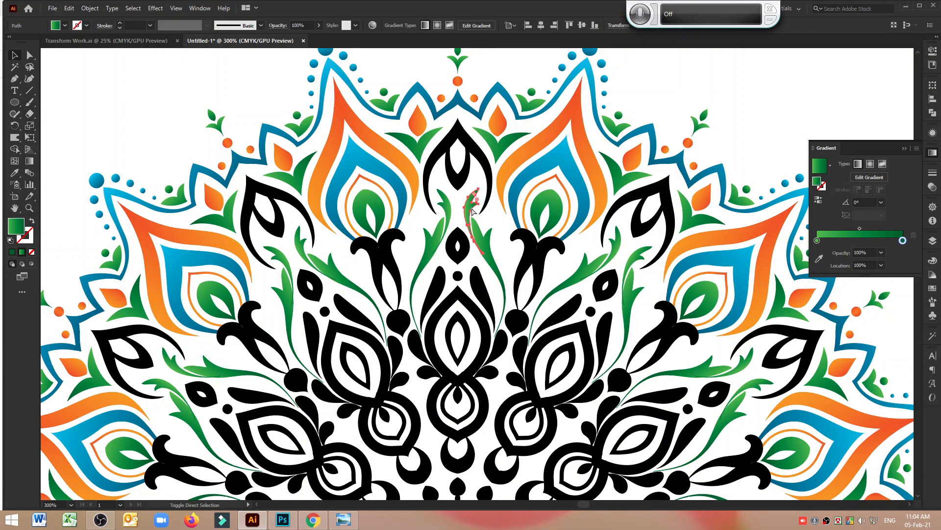
click(500, 239)
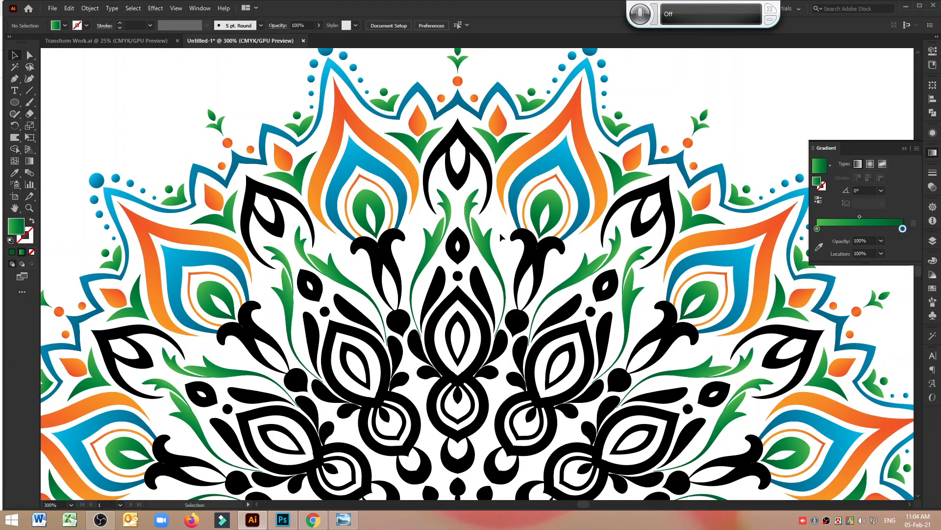
Copy the leaf's green gradient onto the curled stem and run it from the curl down to the stem's tip, at about -95°.
click(524, 246)
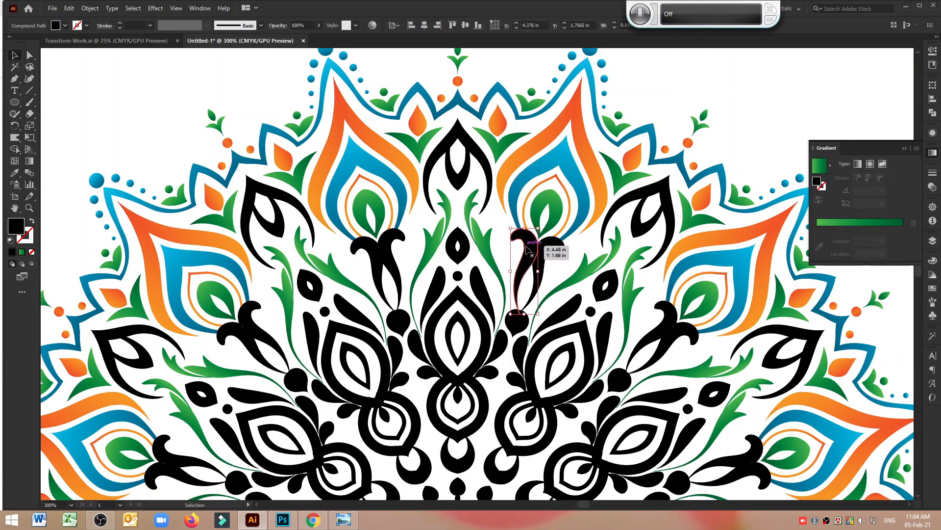
click(16, 172)
click(501, 238)
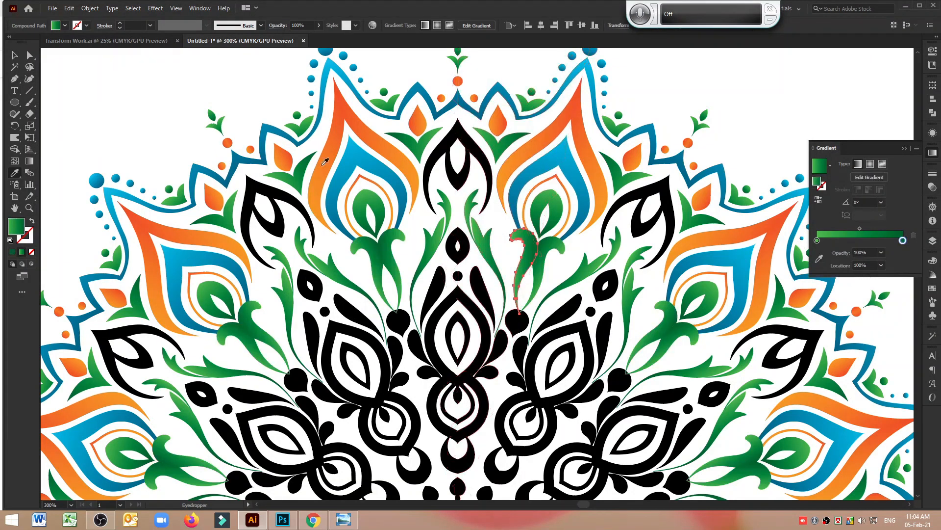
click(29, 161)
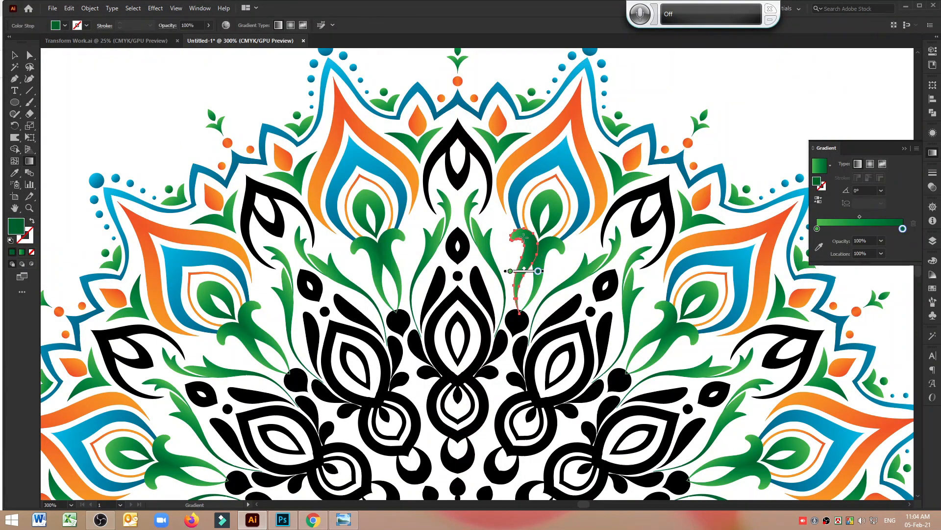
drag(525, 235, 518, 310)
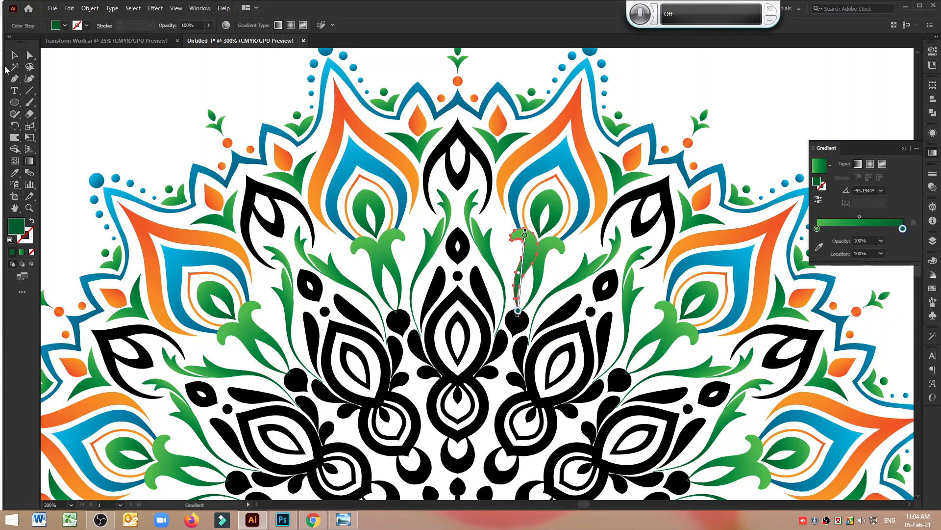
click(14, 55)
click(126, 80)
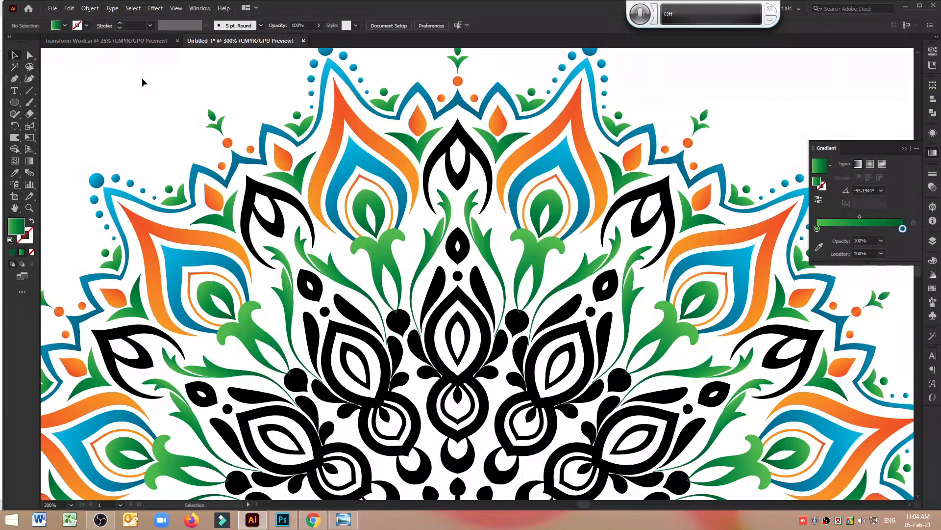
Select the mandala segment's artwork together and fill it with the green gradient.
scroll(175, 94, down, 5)
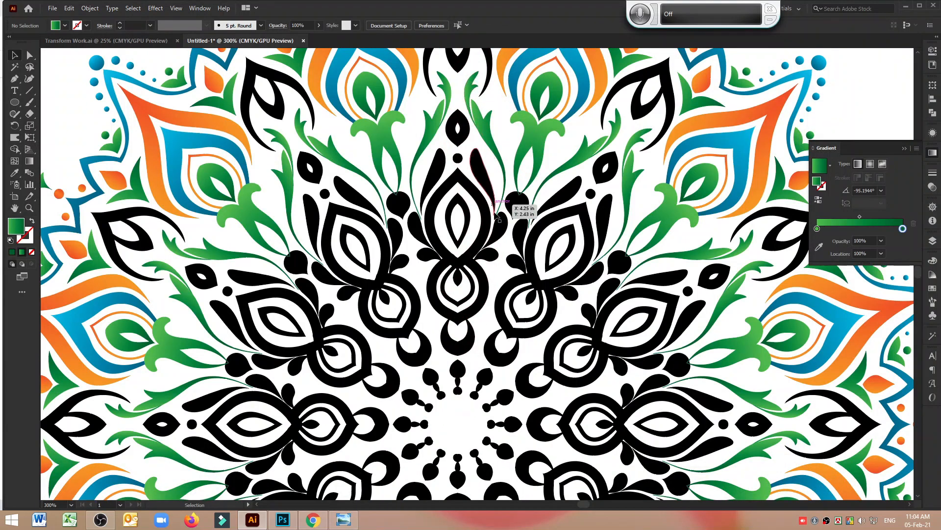
scroll(500, 220, up, 4)
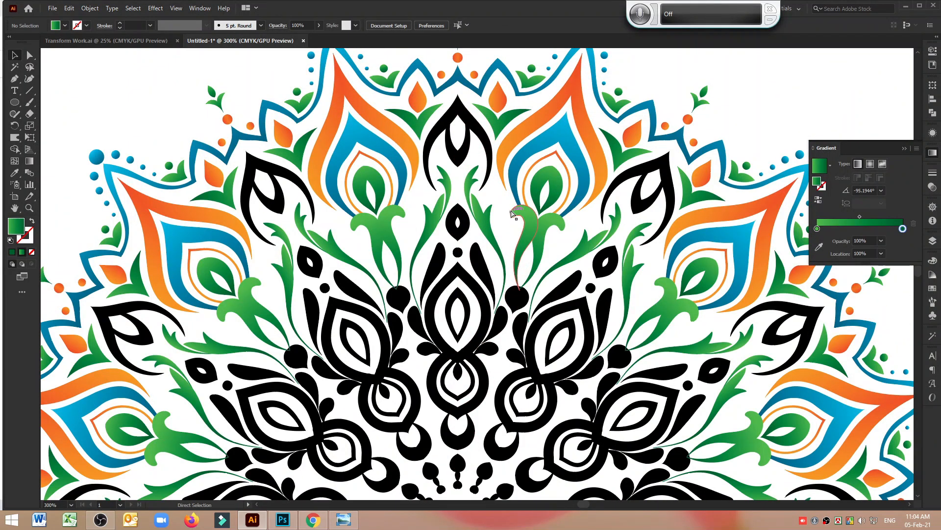
click(513, 214)
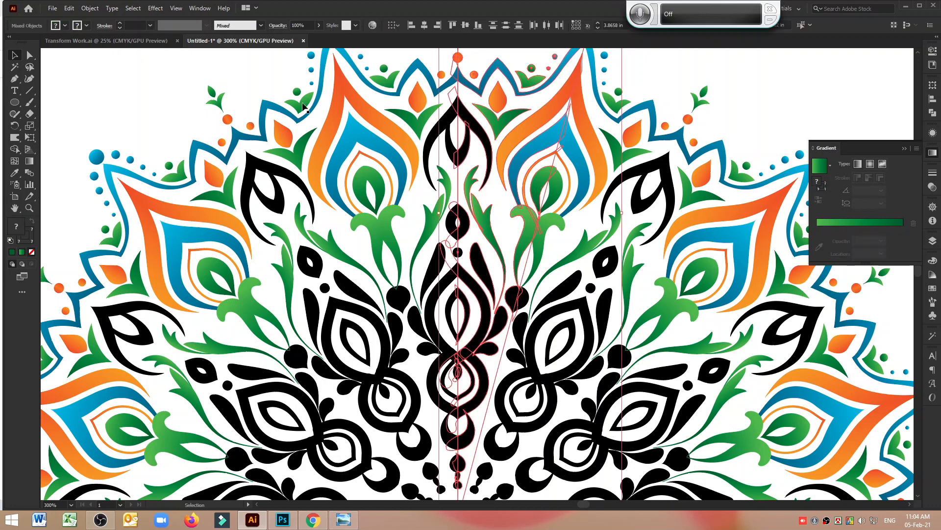
click(22, 252)
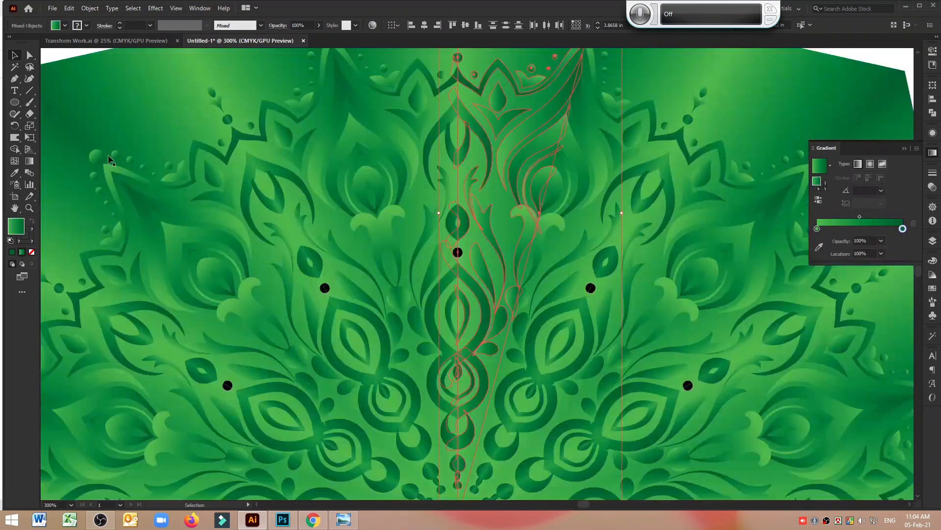
click(70, 56)
Remove the green gradient fill from the large wedge-shaped guide path covering the background.
scroll(566, 119, up, 4)
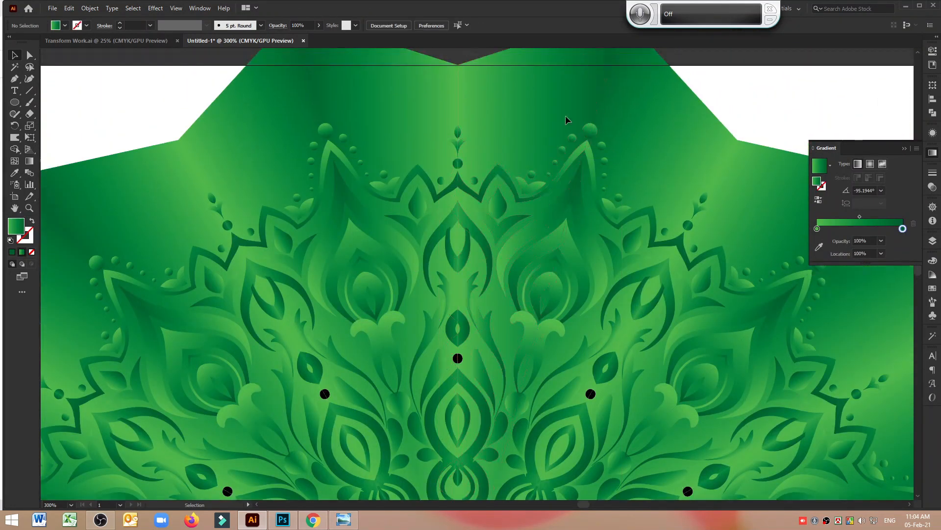
click(468, 58)
click(32, 254)
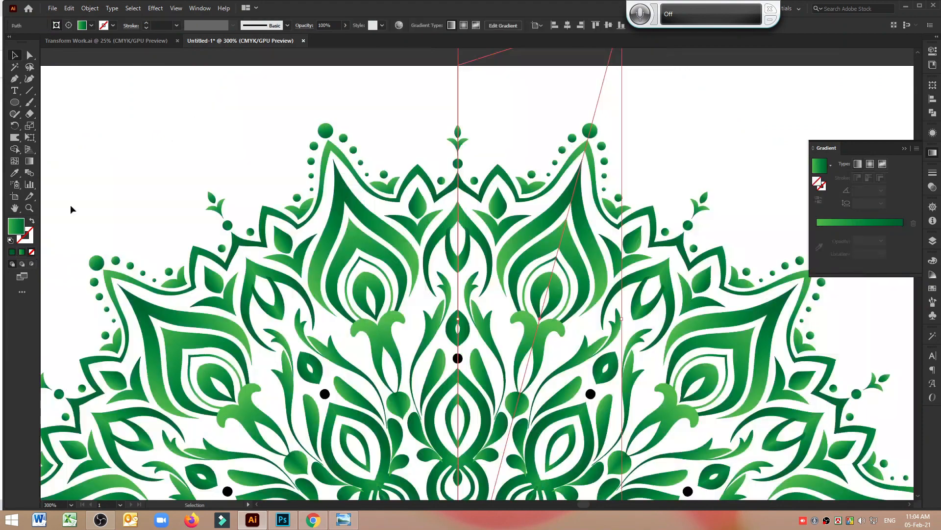